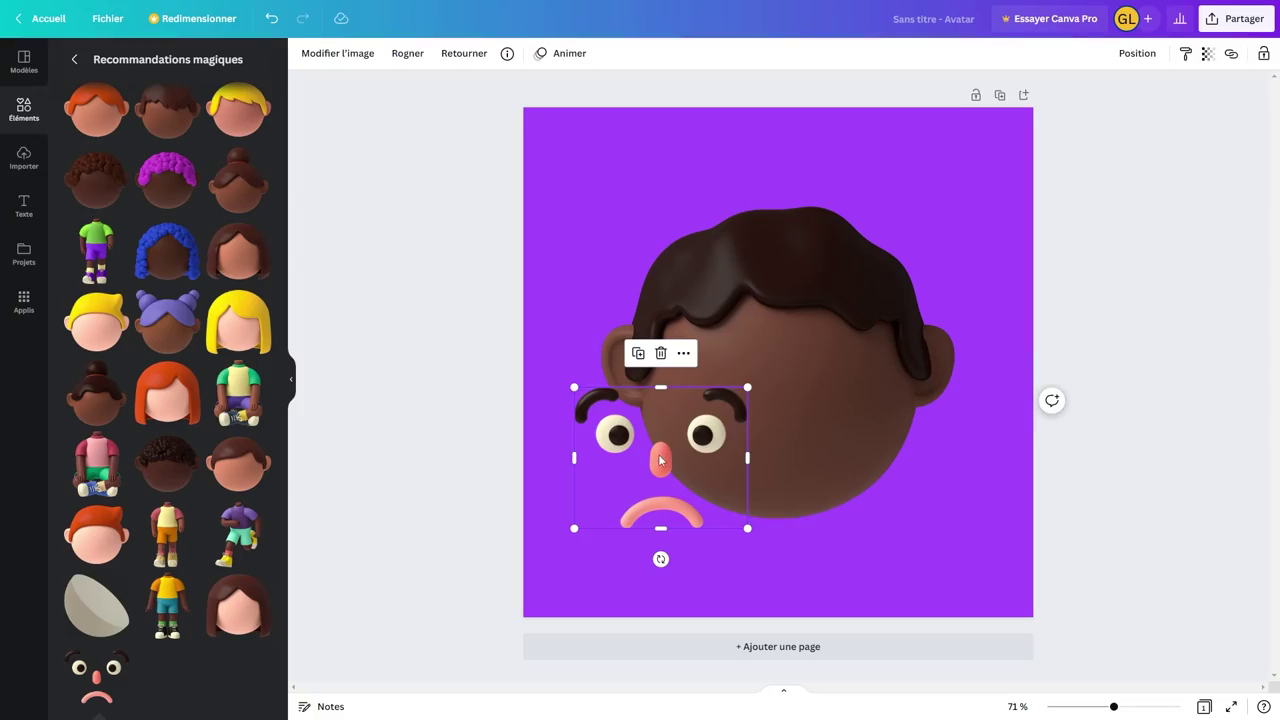
Place the frowning 3D face on the head, and in Adobe Express move the moustached mouth onto the man's face
{"action": "left_click_drag", "start_coordinate": [660, 460], "coordinate": [778, 426]}
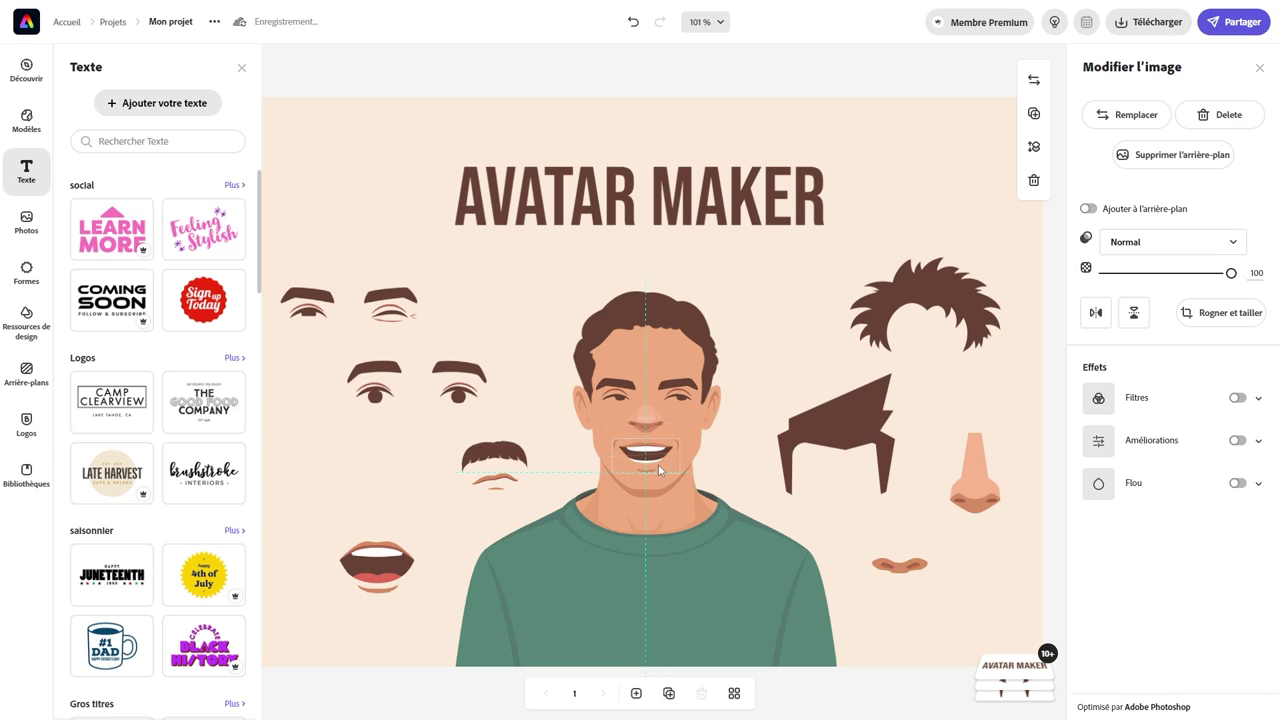
{"action": "left_click_drag", "start_coordinate": [490, 457], "coordinate": [638, 440]}
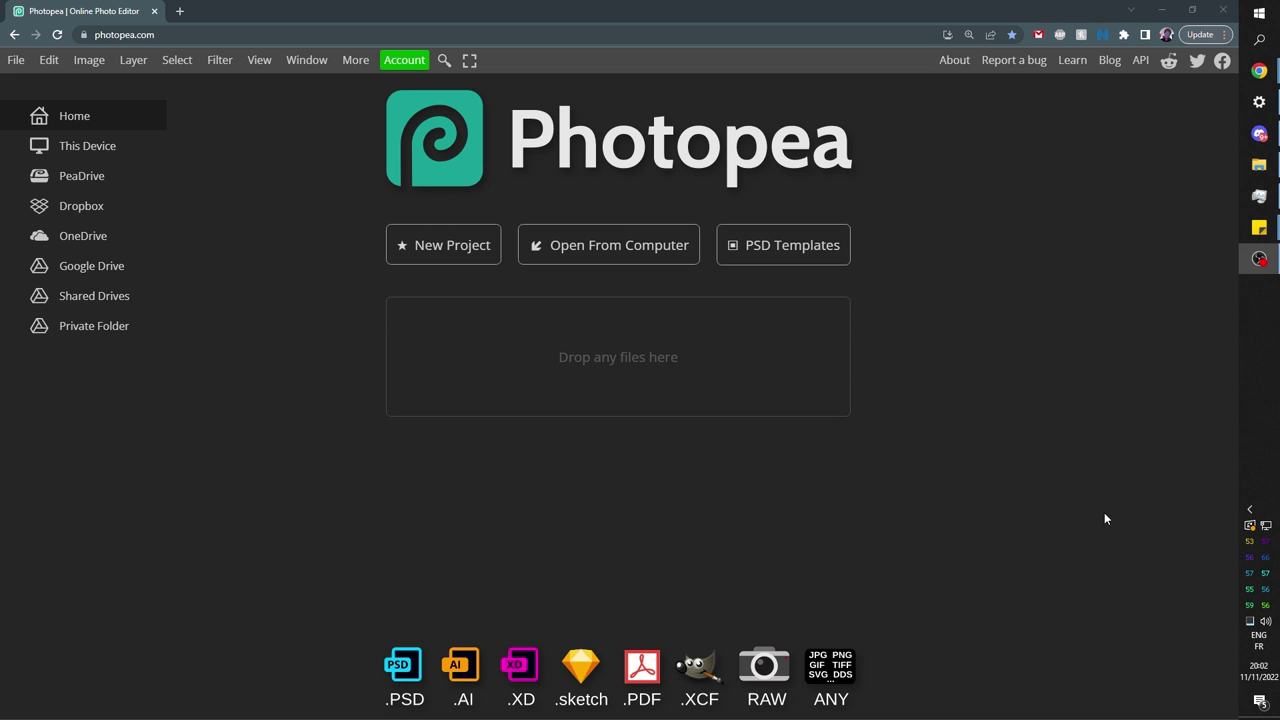
Take a webcam photo with the Windows Camera app using a 2-second self-timer
{"action": "key", "text": "super"}
{"action": "type", "text": "c"}
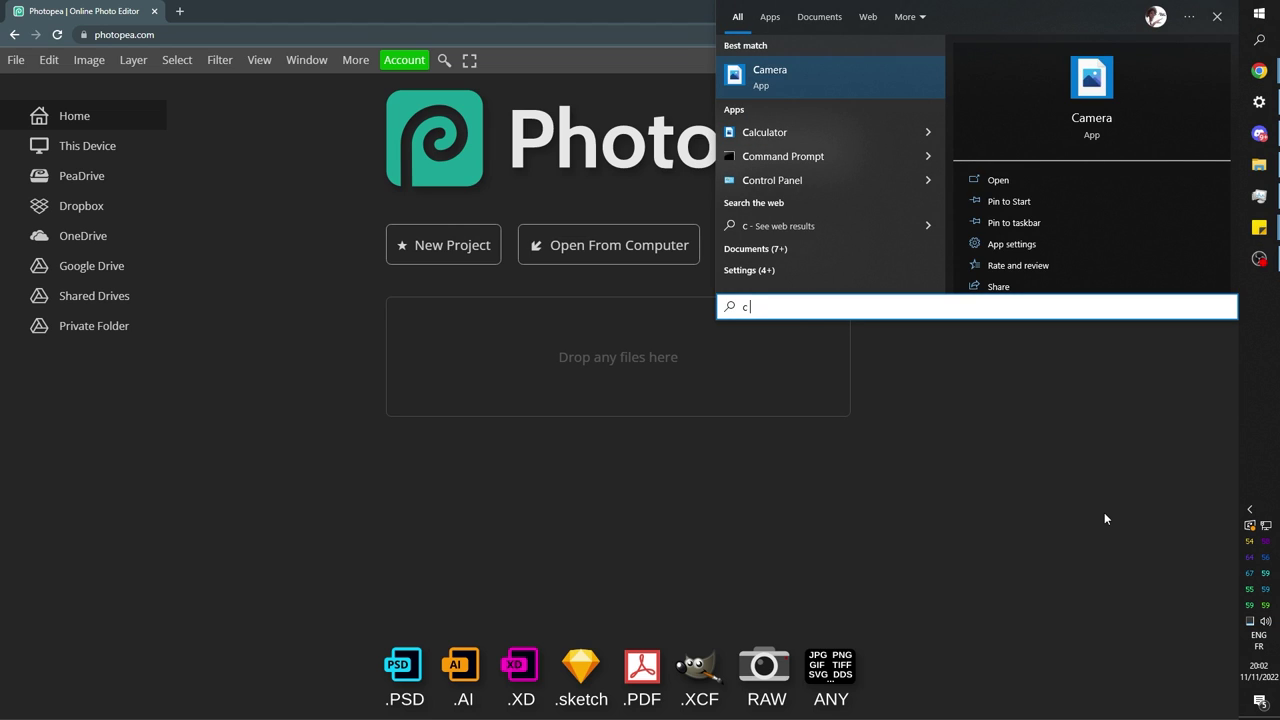
{"action": "left_click", "coordinate": [820, 71]}
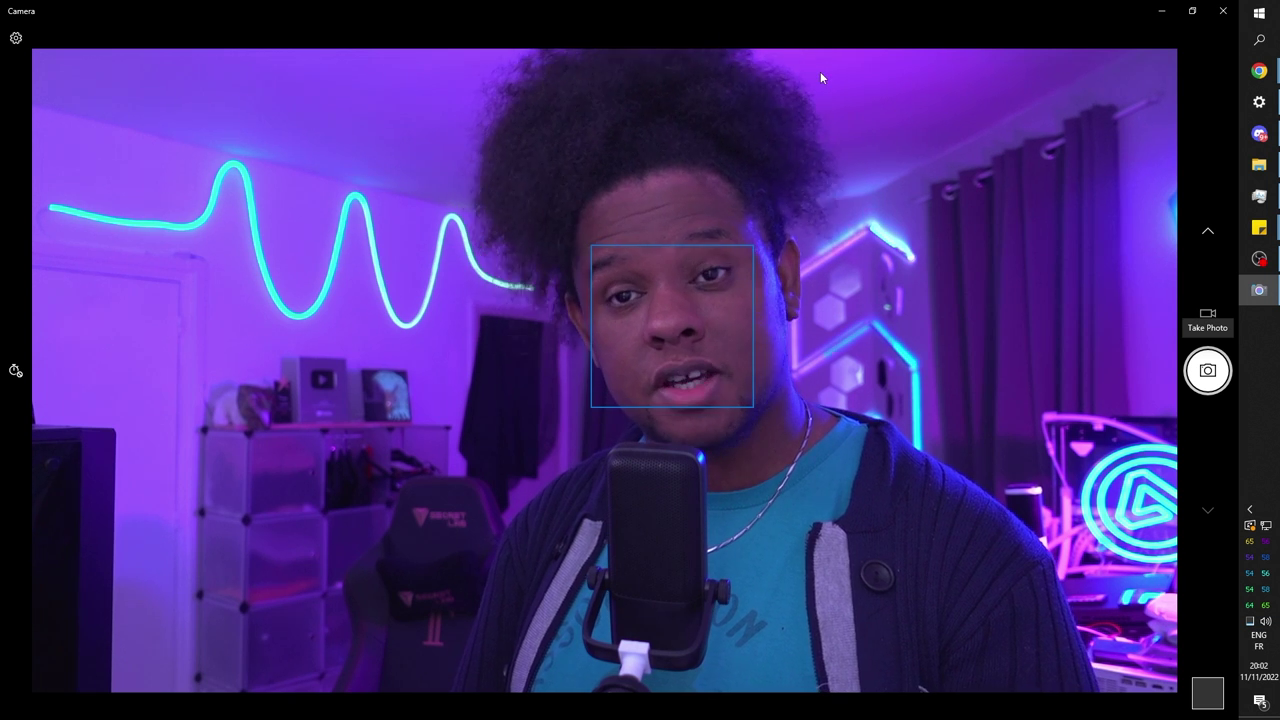
{"action": "left_click", "coordinate": [15, 370]}
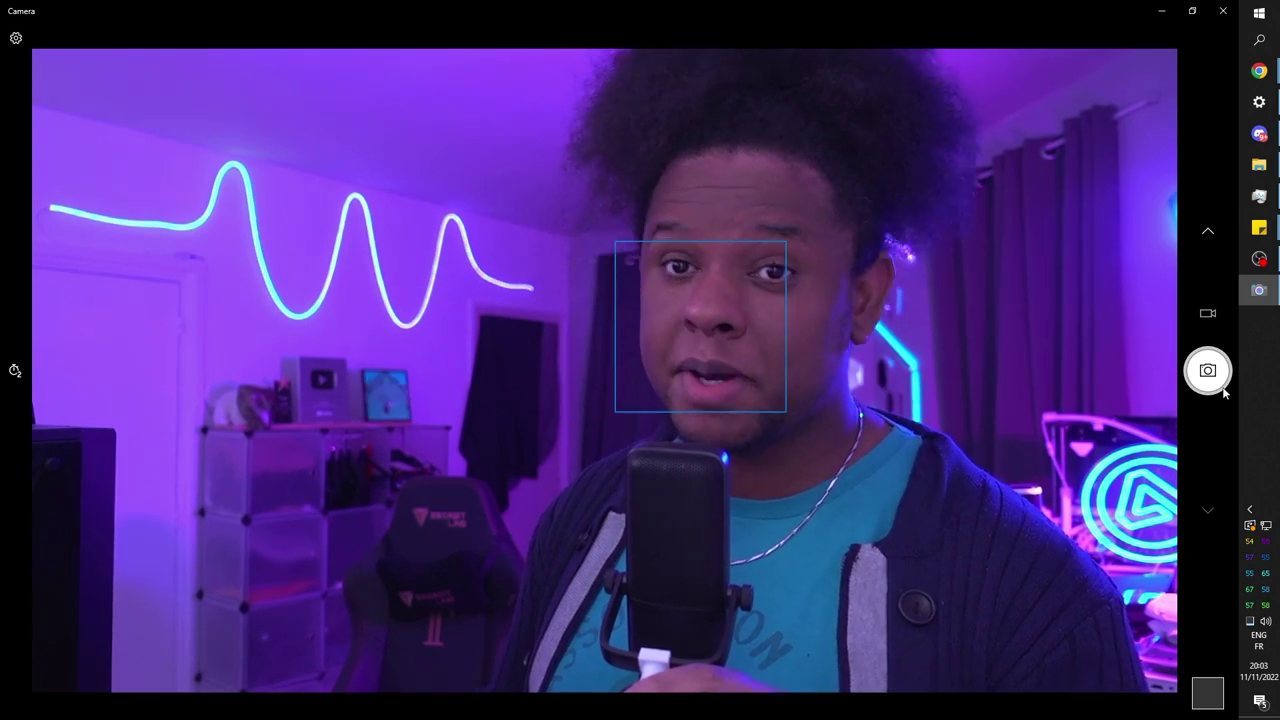
{"action": "left_click", "coordinate": [1220, 388]}
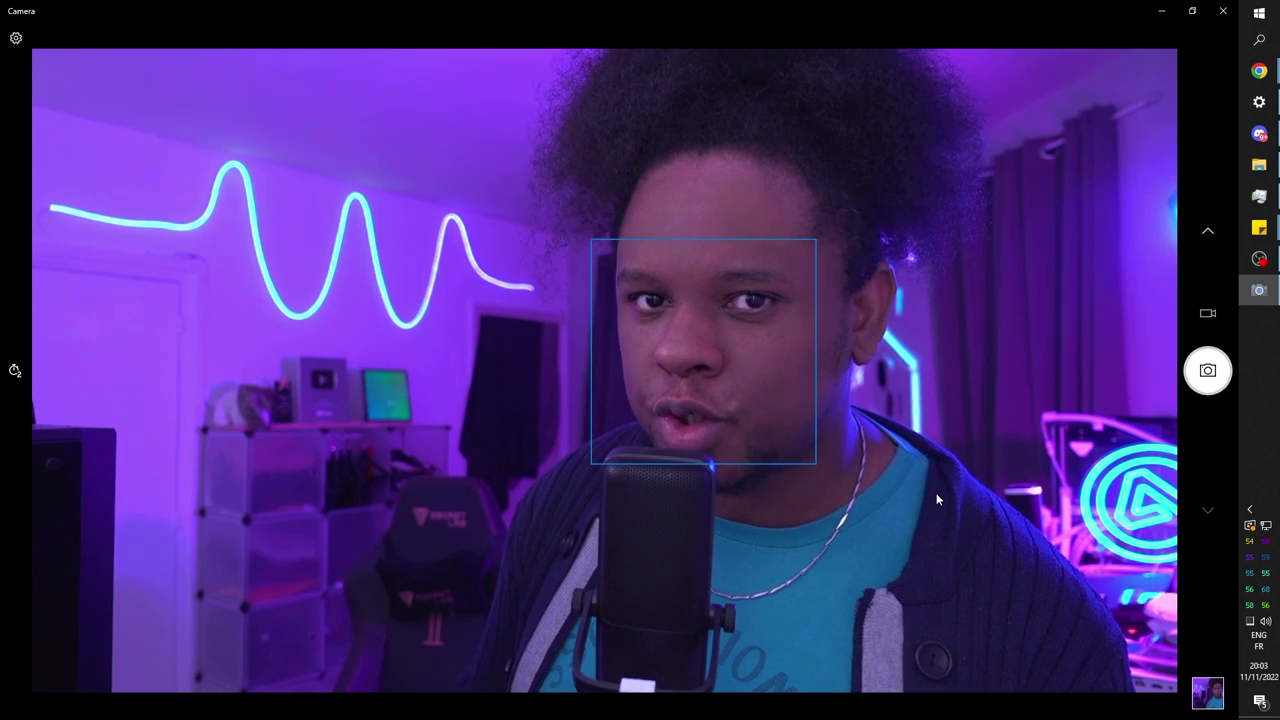
Review the captured webcam photos back to the open-mouthed surprised pose and close the Camera app
{"action": "left_click", "coordinate": [1205, 690]}
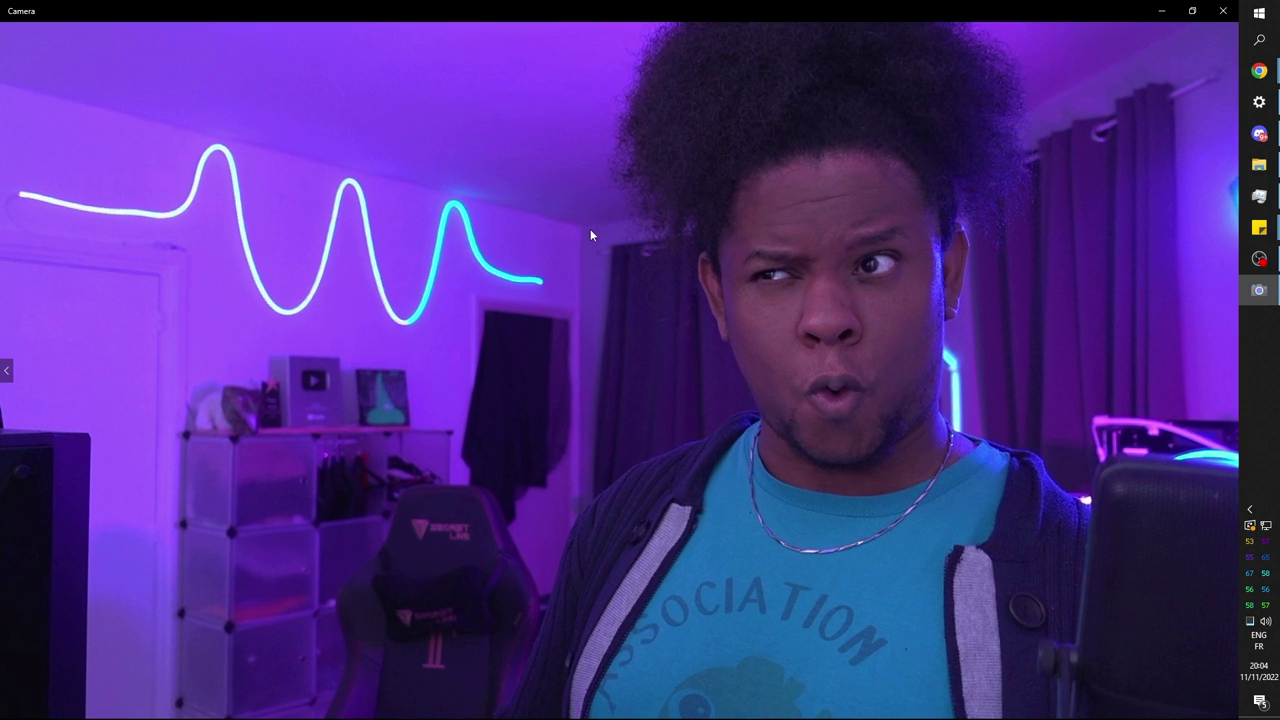
{"action": "left_click", "coordinate": [7, 371]}
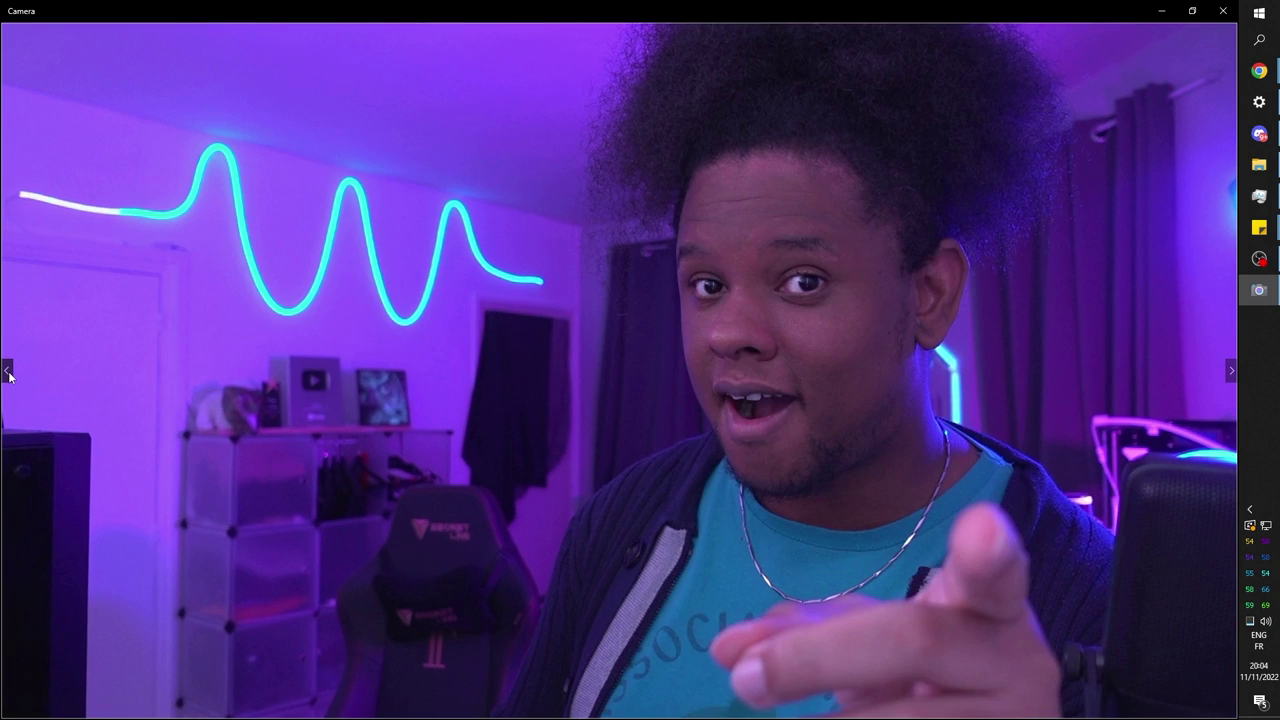
{"action": "left_click", "coordinate": [8, 373]}
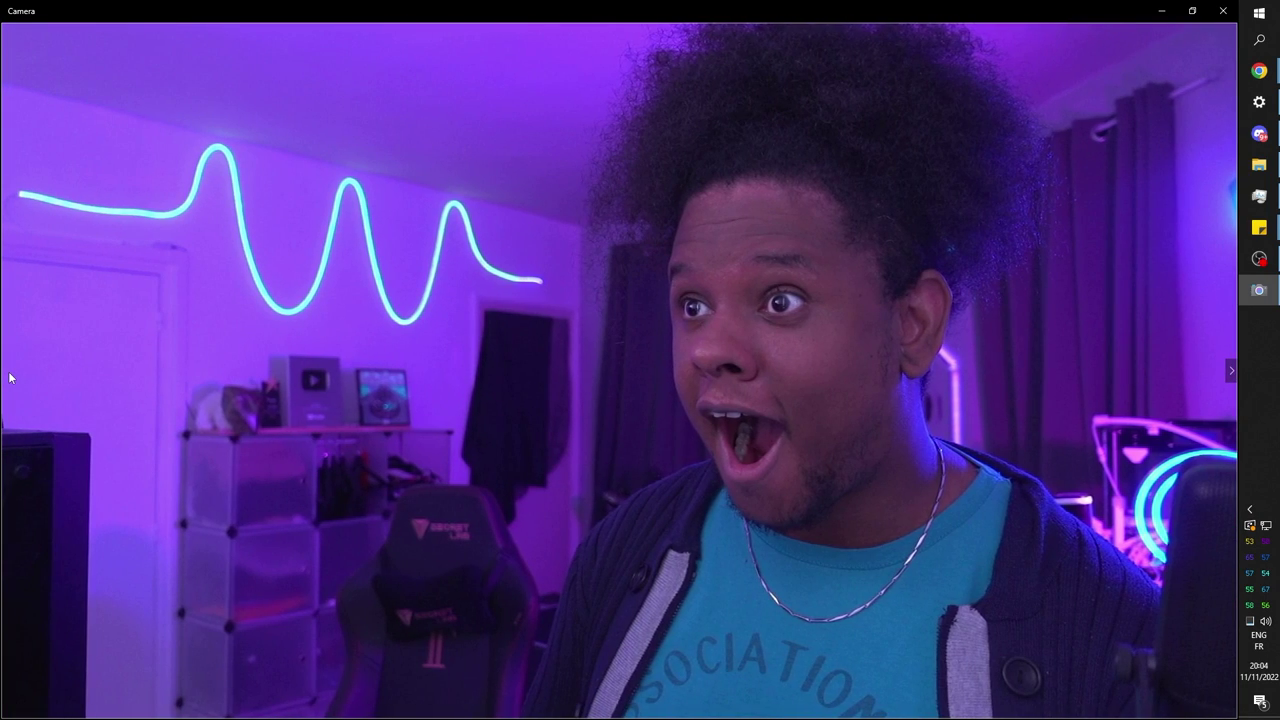
{"action": "key", "text": "alt+F4"}
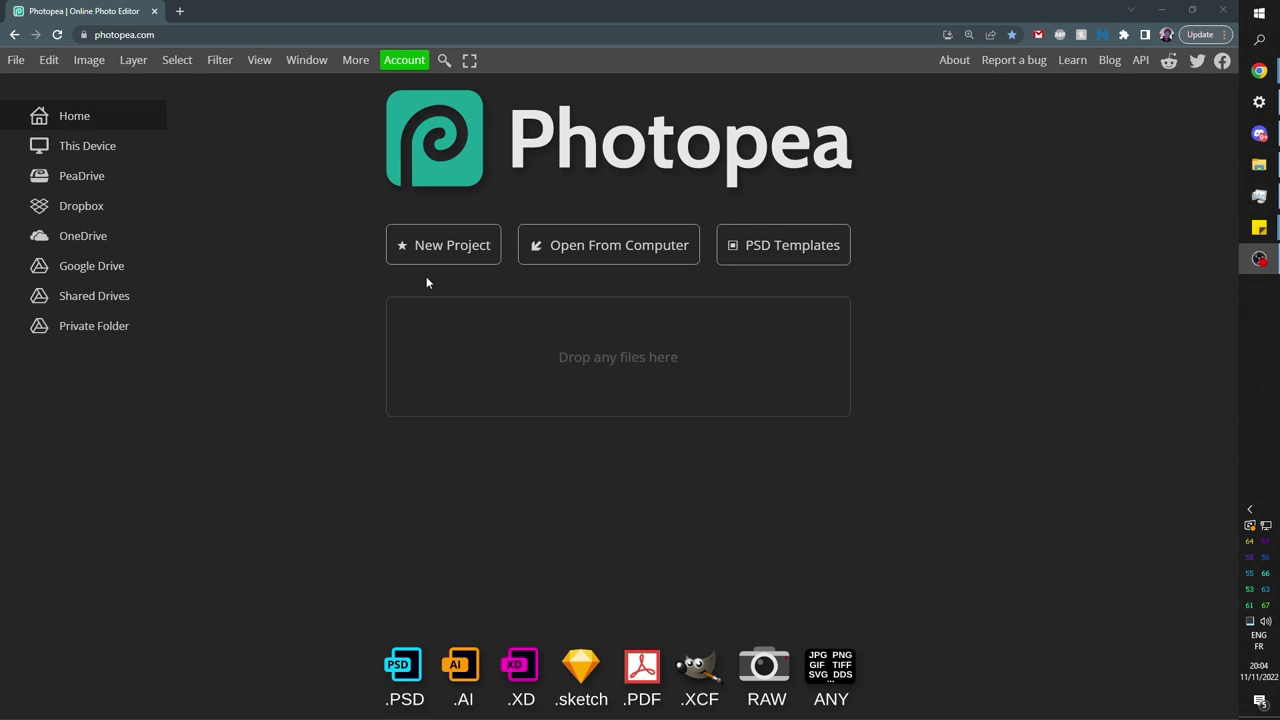
Create a new Photopea project of 1920 × 1080 pixels at 300 DPI with a white background
{"action": "left_click", "coordinate": [437, 265]}
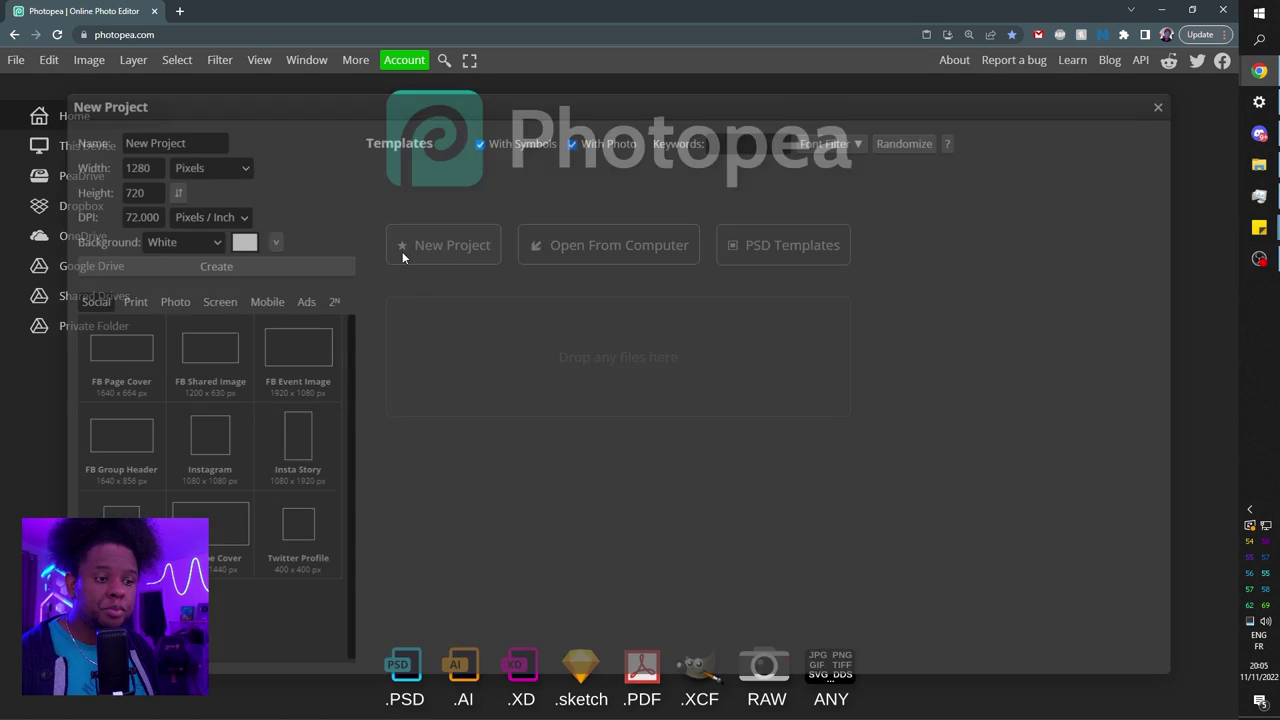
{"action": "type", "text": "1920"}
{"action": "key", "text": "Tab"}
{"action": "type", "text": "1080"}
{"action": "key", "text": "Tab"}
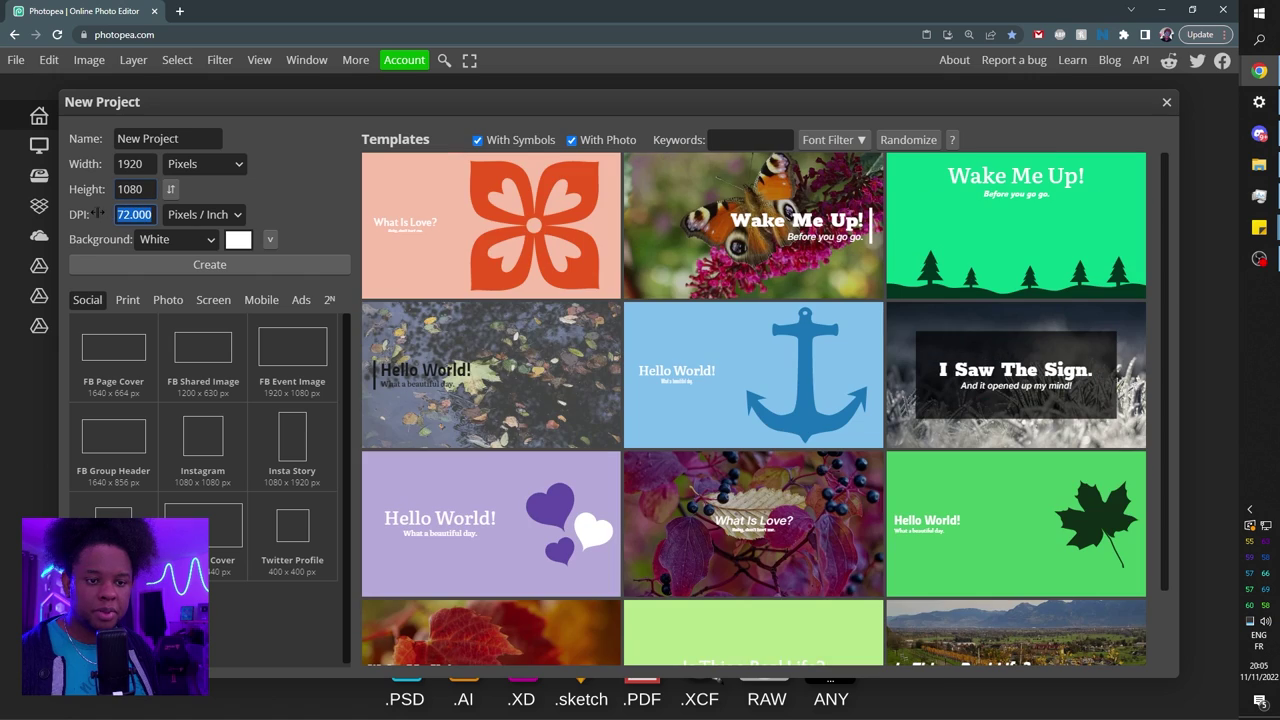
{"action": "type", "text": "300"}
{"action": "left_click", "coordinate": [165, 264]}
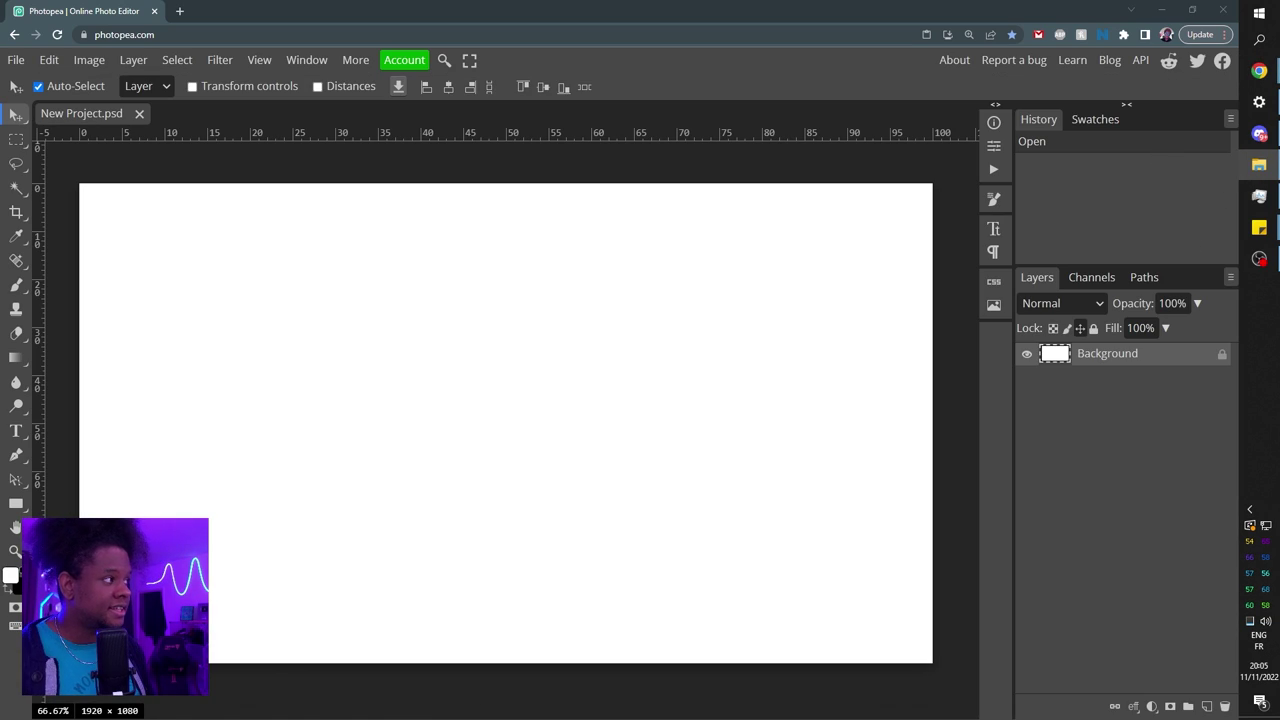
Place the WIN_20221111_20_03_24 photo from the Camera Roll folder in the project and enlarge it beyond the canvas's lower-right corner
{"action": "left_click", "coordinate": [1259, 164]}
{"action": "left_click_drag", "start_coordinate": [779, 17], "coordinate": [997, 35]}
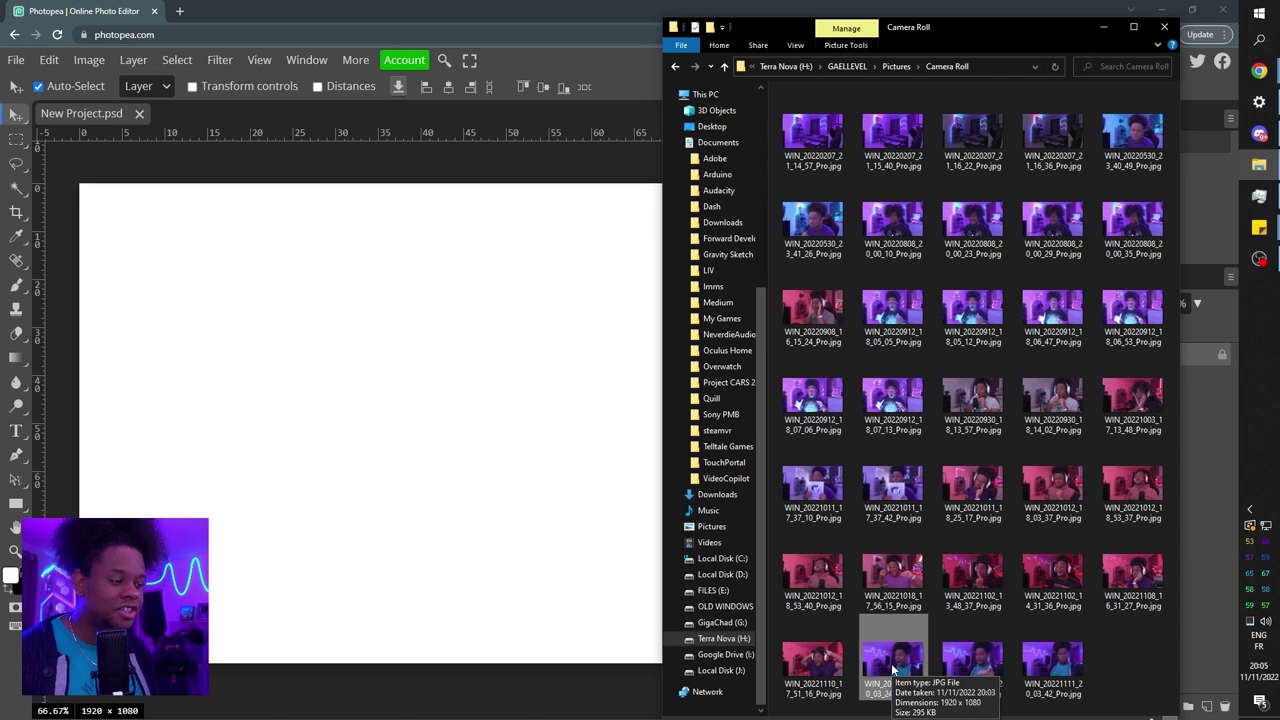
{"action": "left_click_drag", "start_coordinate": [893, 668], "coordinate": [435, 325]}
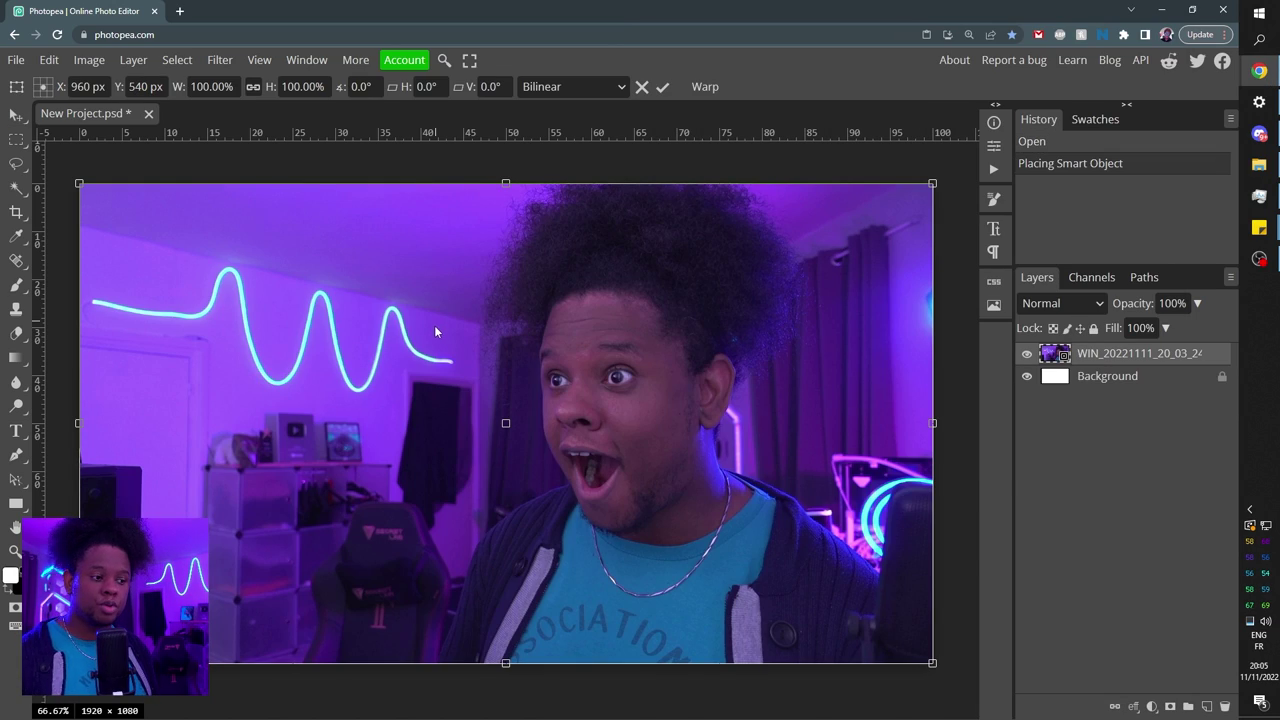
{"action": "left_click_drag", "start_coordinate": [932, 662], "coordinate": [1045, 689]}
{"action": "key", "text": "Return"}
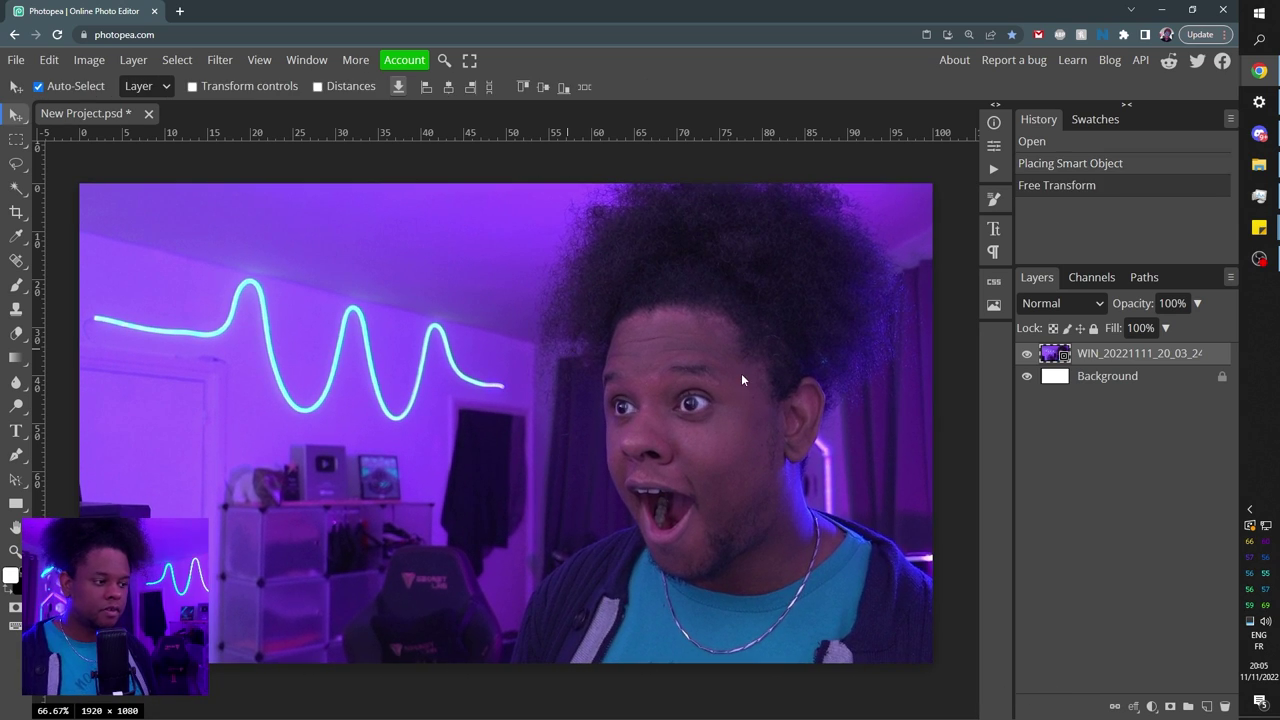
Duplicate the placed webcam photo layer
{"action": "left_click", "coordinate": [1131, 376]}
{"action": "left_click", "coordinate": [1121, 358]}
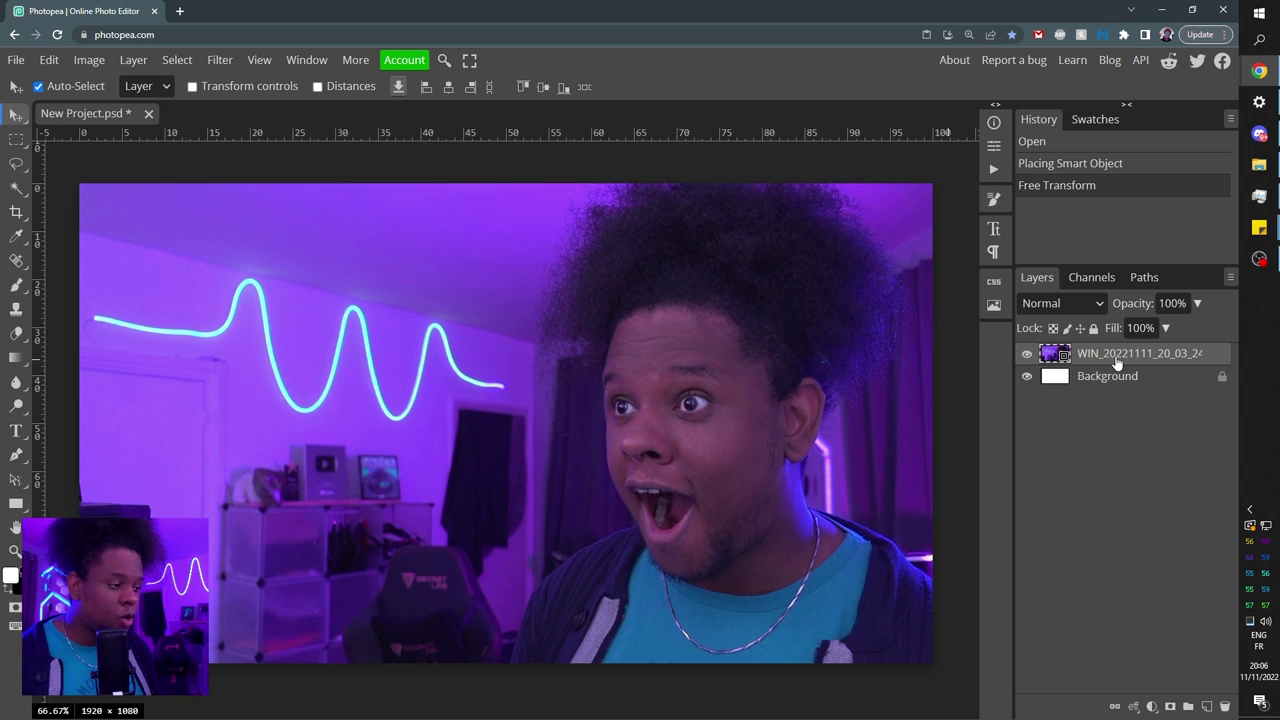
{"action": "key", "text": "ctrl+j"}
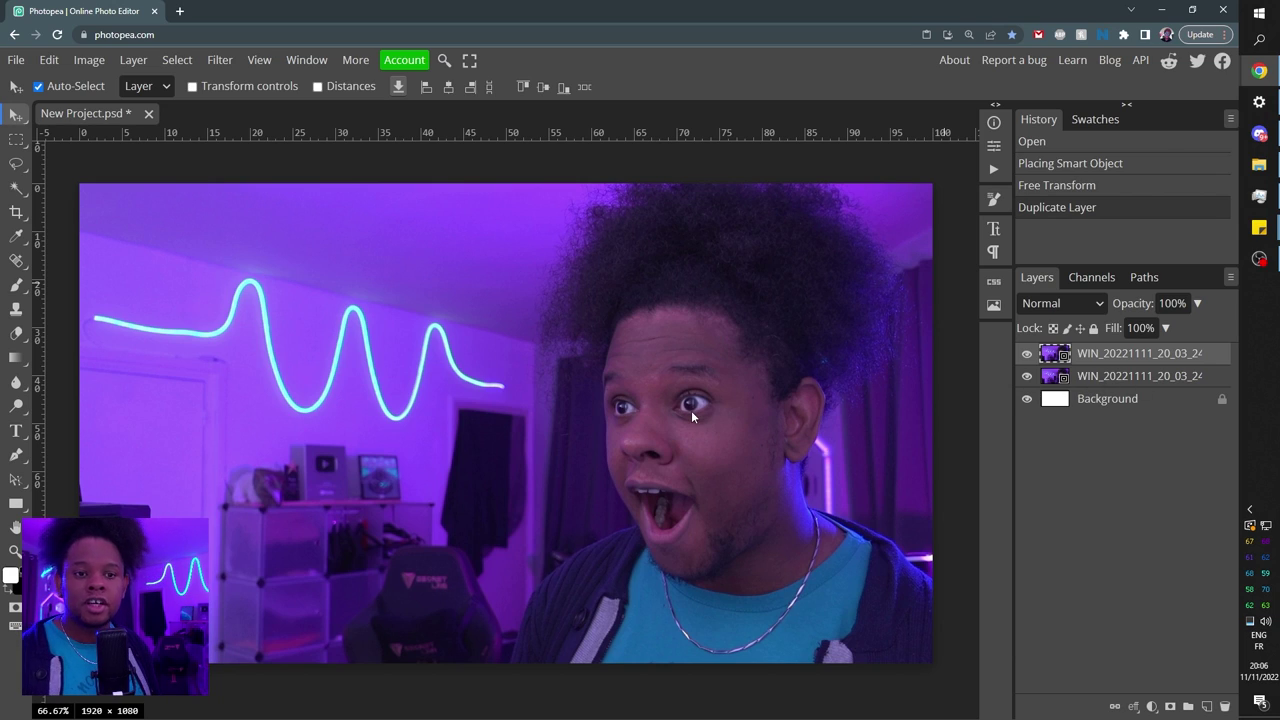
Add a raster mask to the upper photo copy and scribble black strokes across the mask with the 15 px Brush
{"action": "left_click", "coordinate": [1173, 707]}
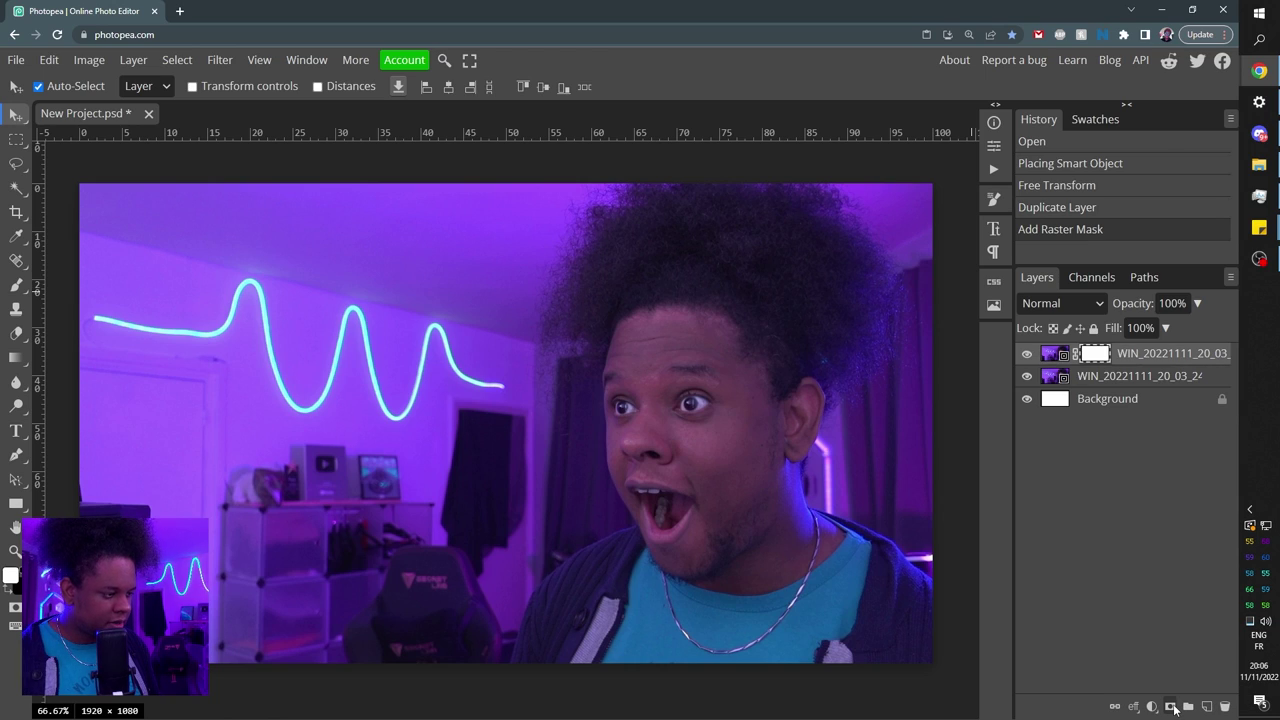
{"action": "left_click", "coordinate": [1096, 358], "text": "alt"}
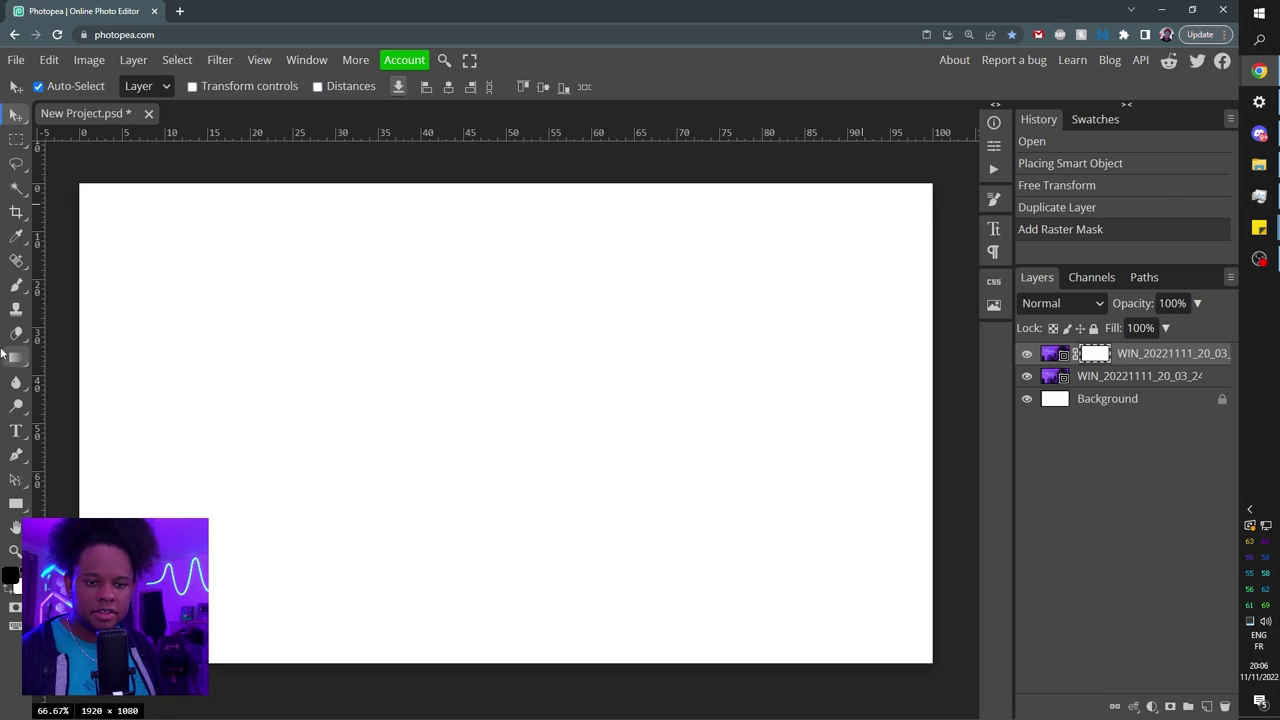
{"action": "left_click", "coordinate": [17, 286]}
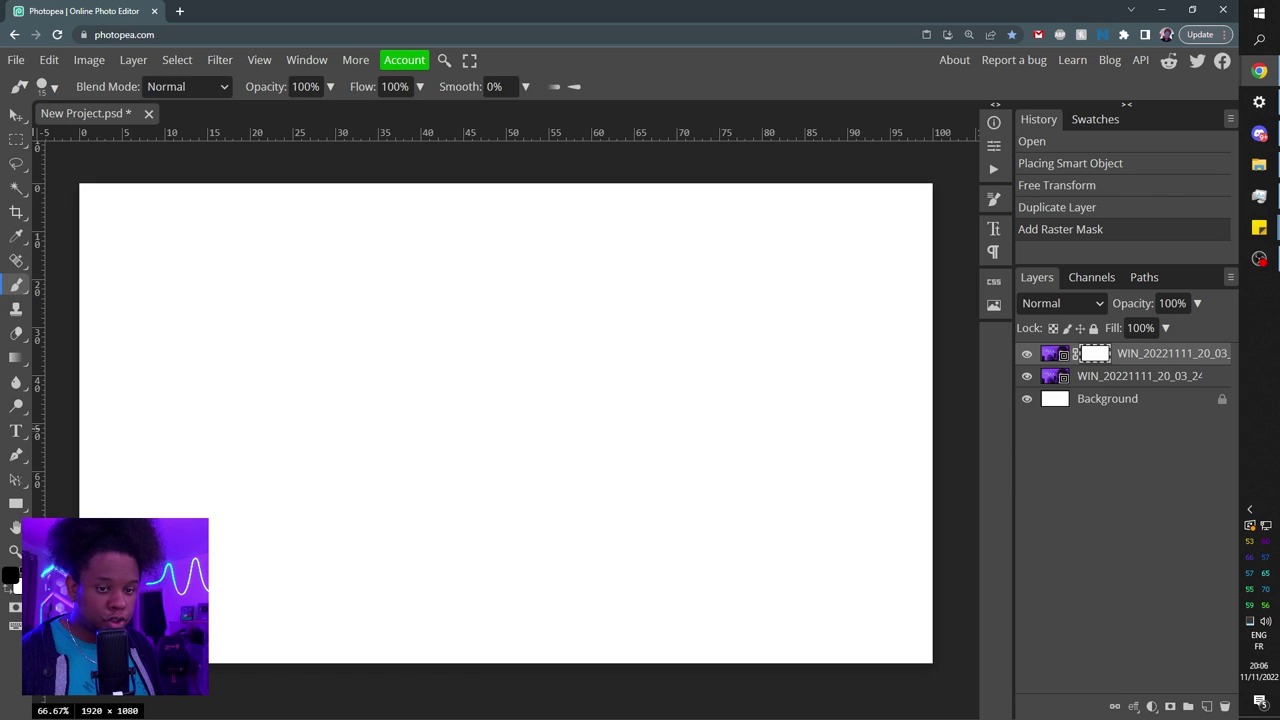
{"action": "mouse_move", "coordinate": [365, 305]}
{"action": "left_mouse_down"}
{"action": "mouse_move", "coordinate": [586, 243]}
{"action": "mouse_move", "coordinate": [788, 325]}
{"action": "mouse_move", "coordinate": [573, 428]}
{"action": "mouse_move", "coordinate": [671, 345]}
{"action": "mouse_move", "coordinate": [582, 386]}
{"action": "mouse_move", "coordinate": [463, 488]}
{"action": "mouse_move", "coordinate": [332, 327]}
{"action": "mouse_move", "coordinate": [244, 327]}
{"action": "mouse_move", "coordinate": [357, 222]}
{"action": "mouse_move", "coordinate": [418, 298]}
{"action": "mouse_move", "coordinate": [428, 379]}
{"action": "mouse_move", "coordinate": [649, 308]}
{"action": "mouse_move", "coordinate": [853, 207]}
{"action": "mouse_move", "coordinate": [834, 283]}
{"action": "mouse_move", "coordinate": [880, 305]}
{"action": "left_mouse_up"}
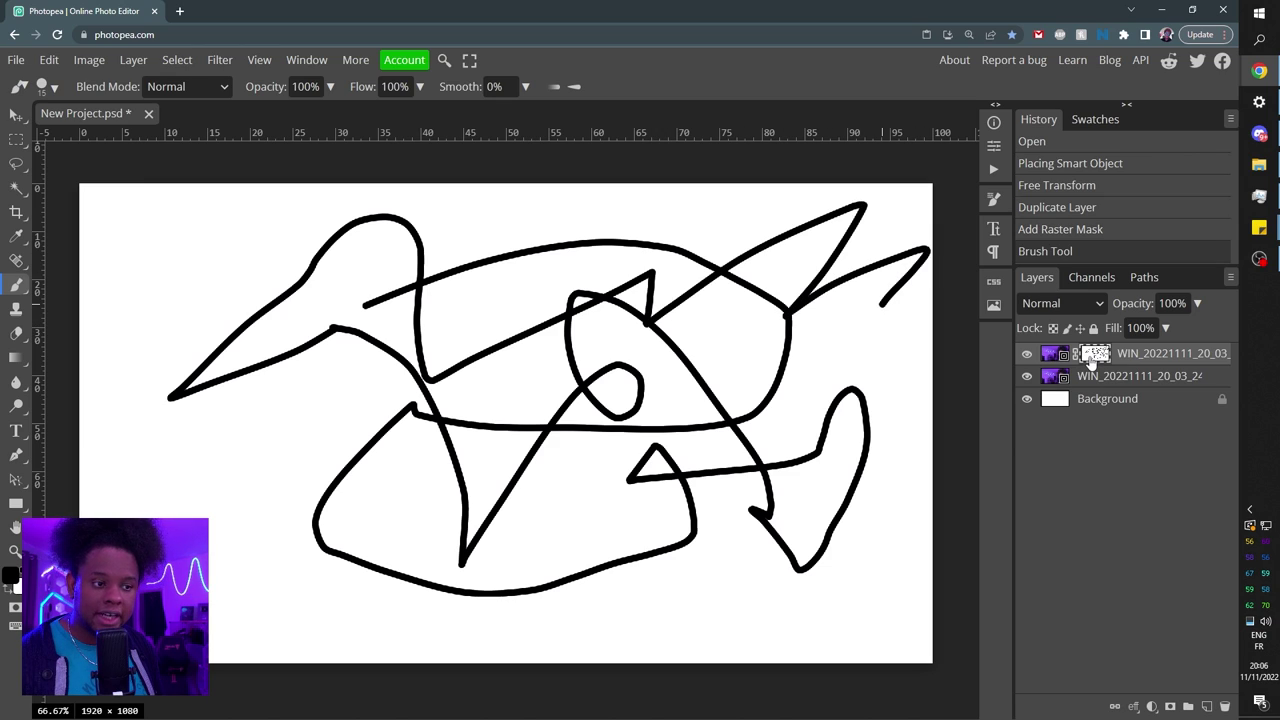
{"action": "left_click", "coordinate": [1090, 362], "text": "alt"}
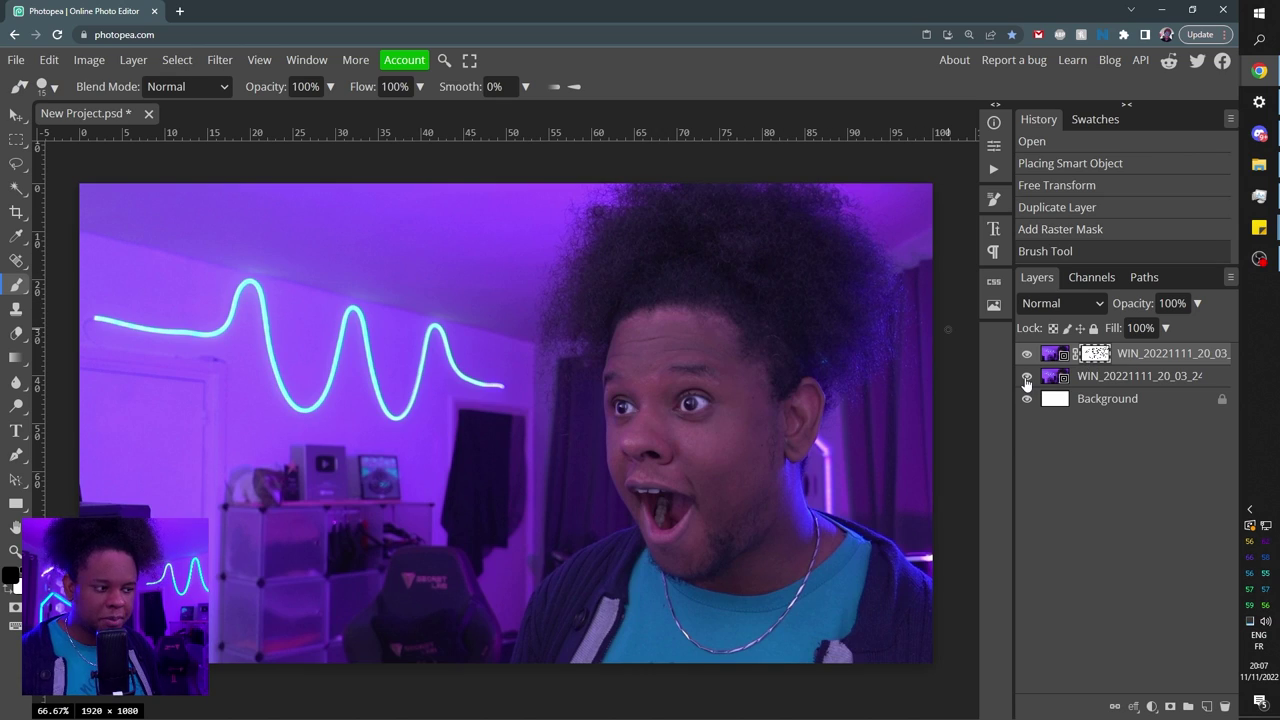
Hide the lower photo copy and the Background to examine the masked strokes, and show both layers again
{"action": "left_click", "coordinate": [1026, 378]}
{"action": "left_click", "coordinate": [1027, 399]}
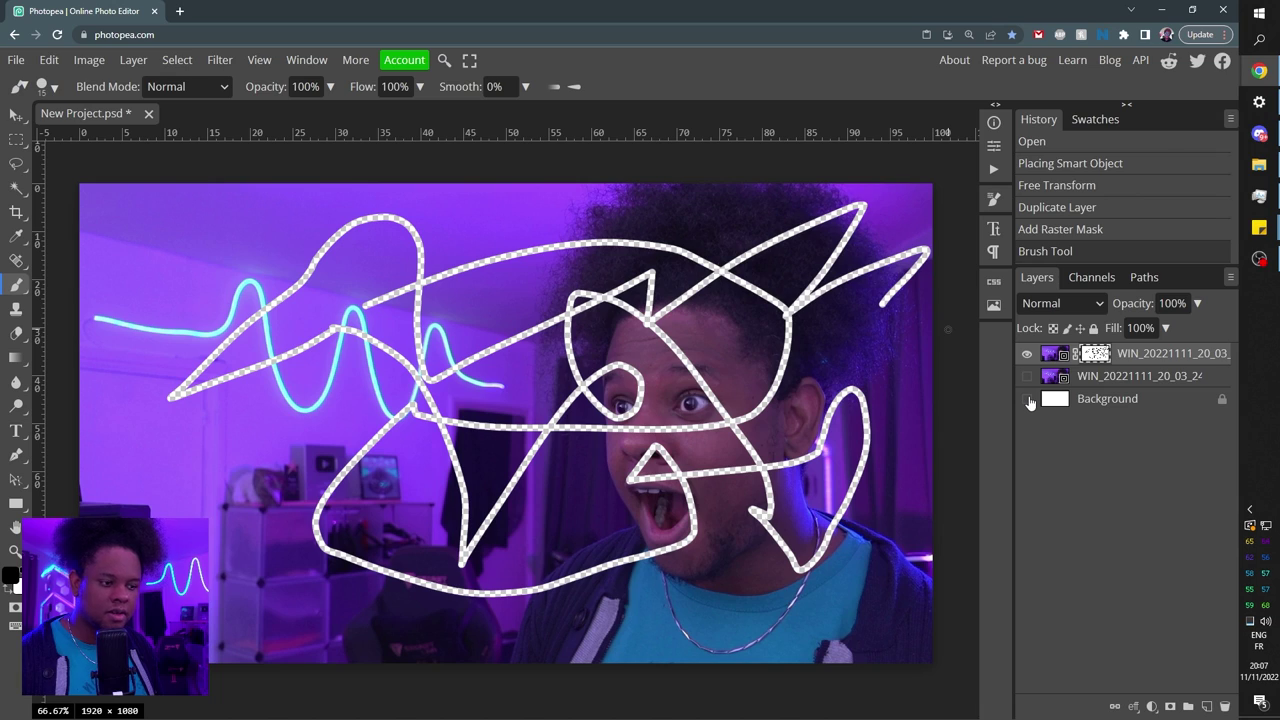
{"action": "left_click", "coordinate": [1027, 399]}
{"action": "left_click", "coordinate": [1026, 377]}
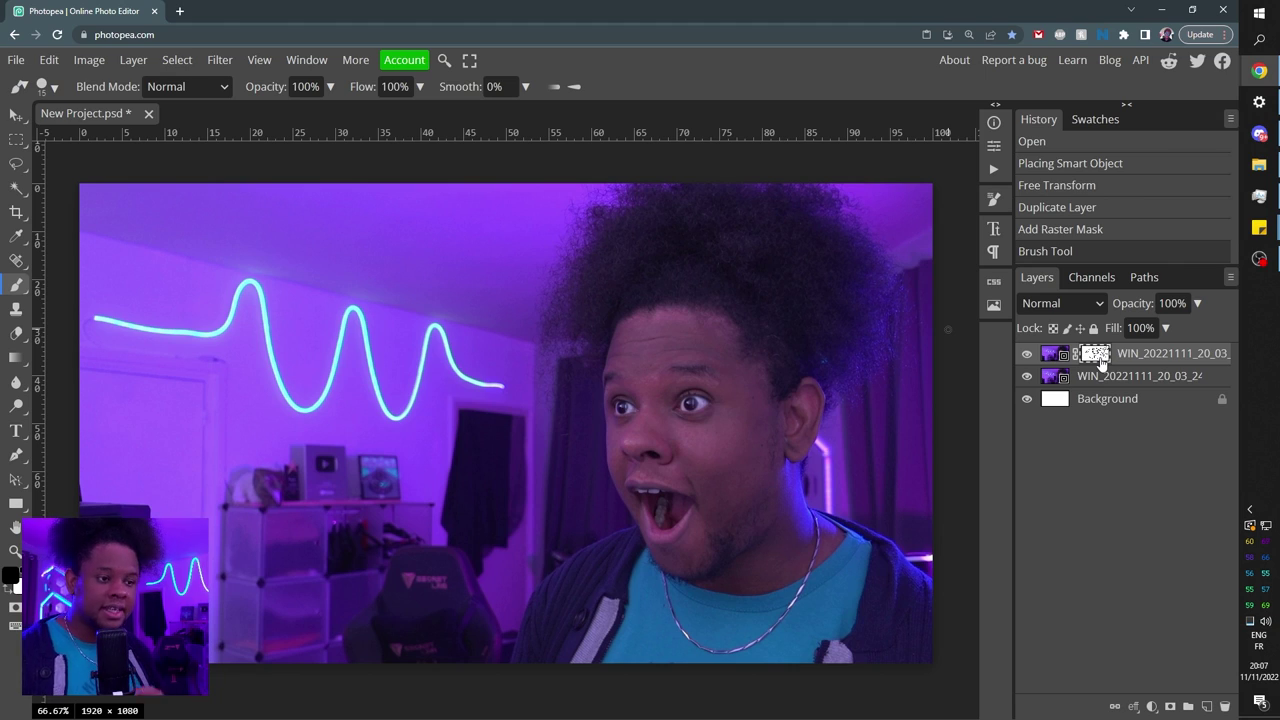
Delete the scribbled raster mask from the upper photo copy and add a blank one in its place
{"action": "right_click", "coordinate": [1101, 362]}
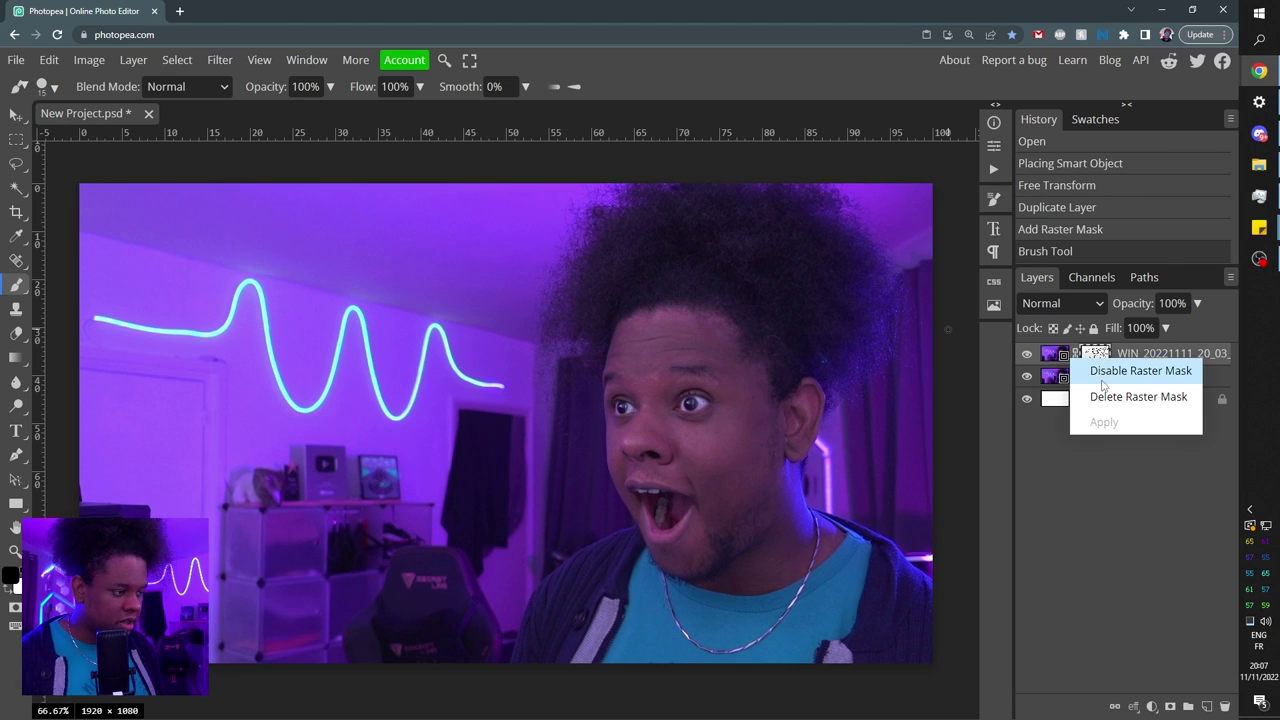
{"action": "left_click", "coordinate": [1106, 397]}
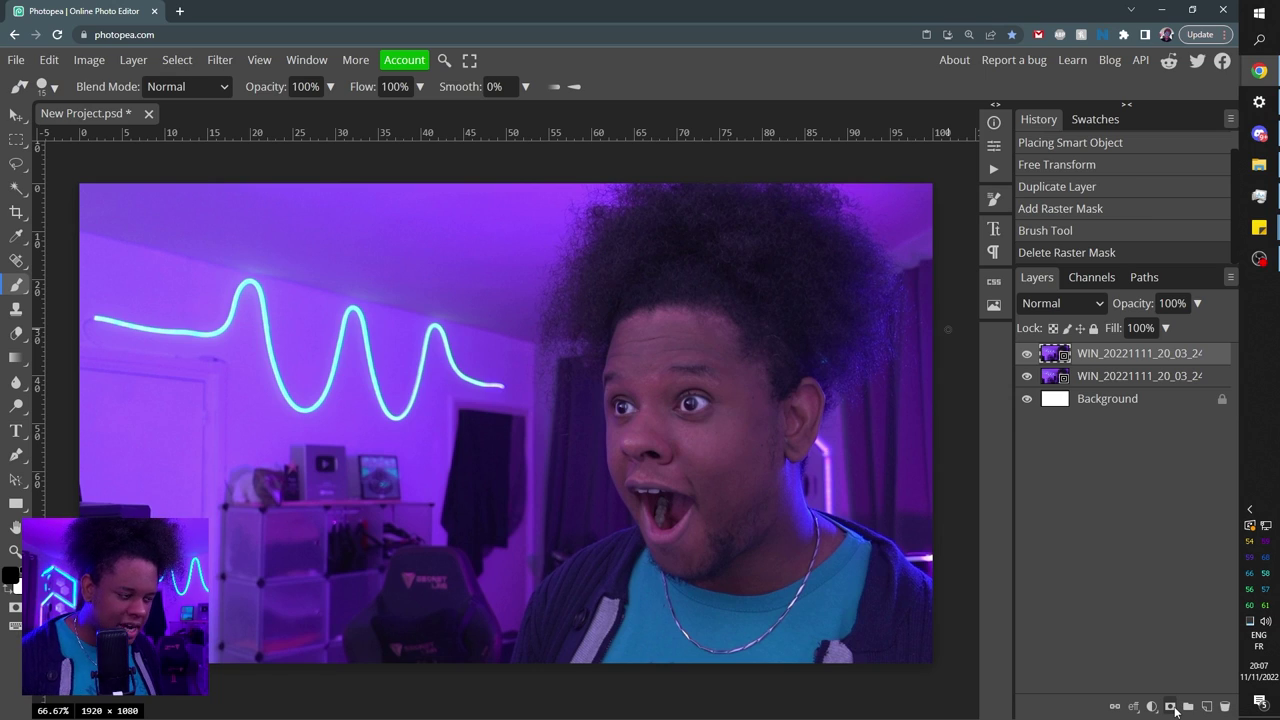
{"action": "left_click", "coordinate": [1172, 707]}
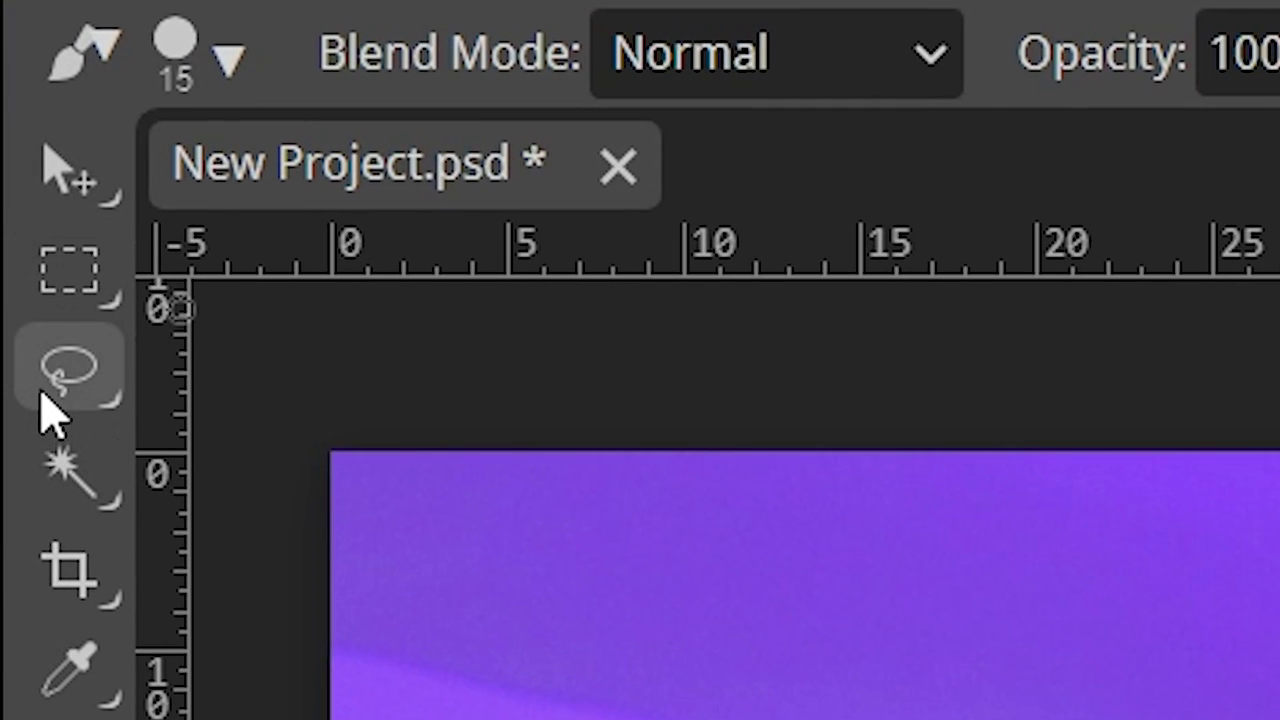
Lasso a freehand selection around the man's hair, face and upper body
{"action": "left_click", "coordinate": [44, 398]}
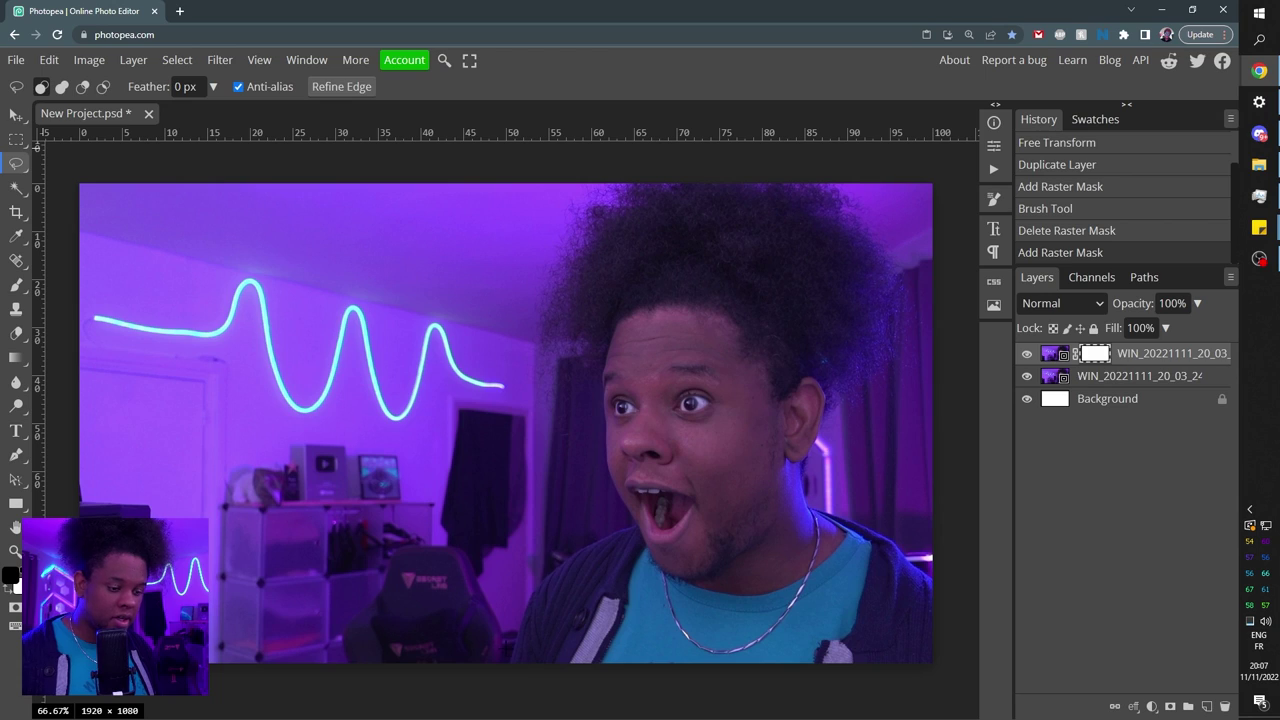
{"action": "mouse_move", "coordinate": [507, 673]}
{"action": "left_mouse_down"}
{"action": "mouse_move", "coordinate": [540, 578]}
{"action": "mouse_move", "coordinate": [635, 512]}
{"action": "mouse_move", "coordinate": [594, 438]}
{"action": "mouse_move", "coordinate": [579, 302]}
{"action": "mouse_move", "coordinate": [528, 134]}
{"action": "mouse_move", "coordinate": [510, 120]}
{"action": "mouse_move", "coordinate": [950, 19]}
{"action": "mouse_move", "coordinate": [1043, 217]}
{"action": "mouse_move", "coordinate": [883, 418]}
{"action": "mouse_move", "coordinate": [1037, 563]}
{"action": "mouse_move", "coordinate": [1077, 579]}
{"action": "mouse_move", "coordinate": [1101, 632]}
{"action": "mouse_move", "coordinate": [1098, 706]}
{"action": "left_mouse_up"}
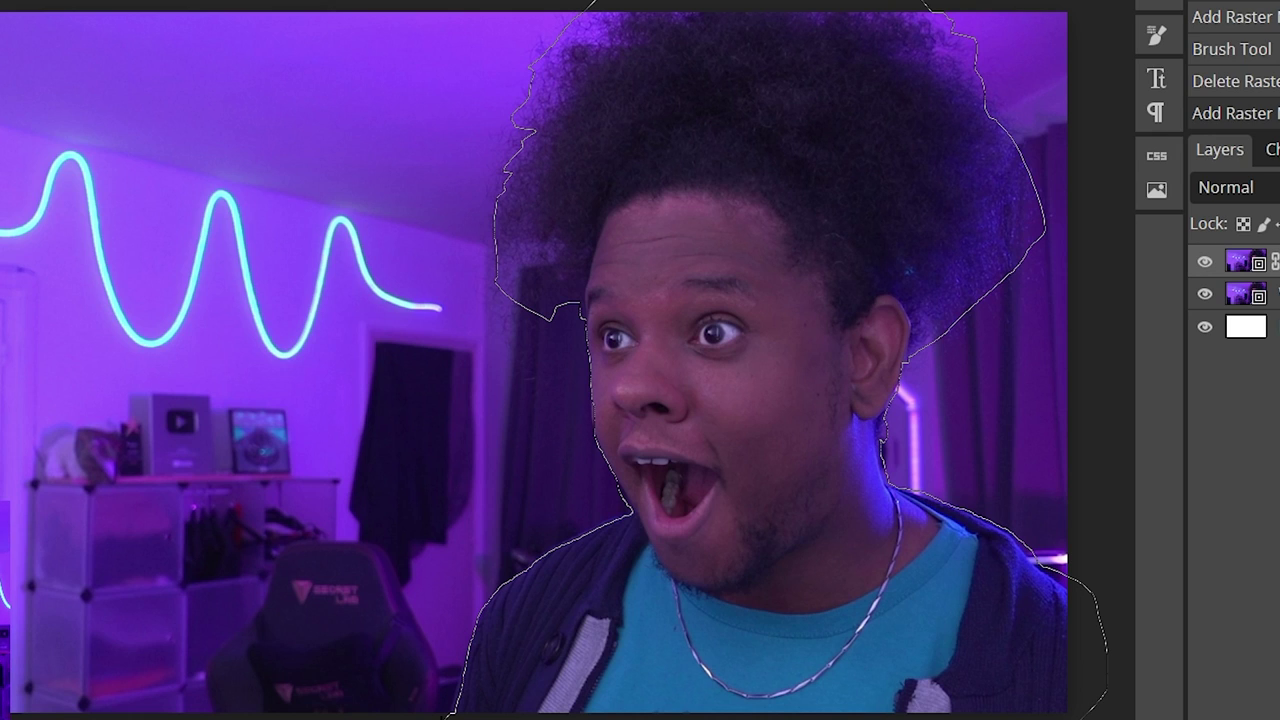
{"action": "left_click_drag", "start_coordinate": [446, 716], "coordinate": [450, 716]}
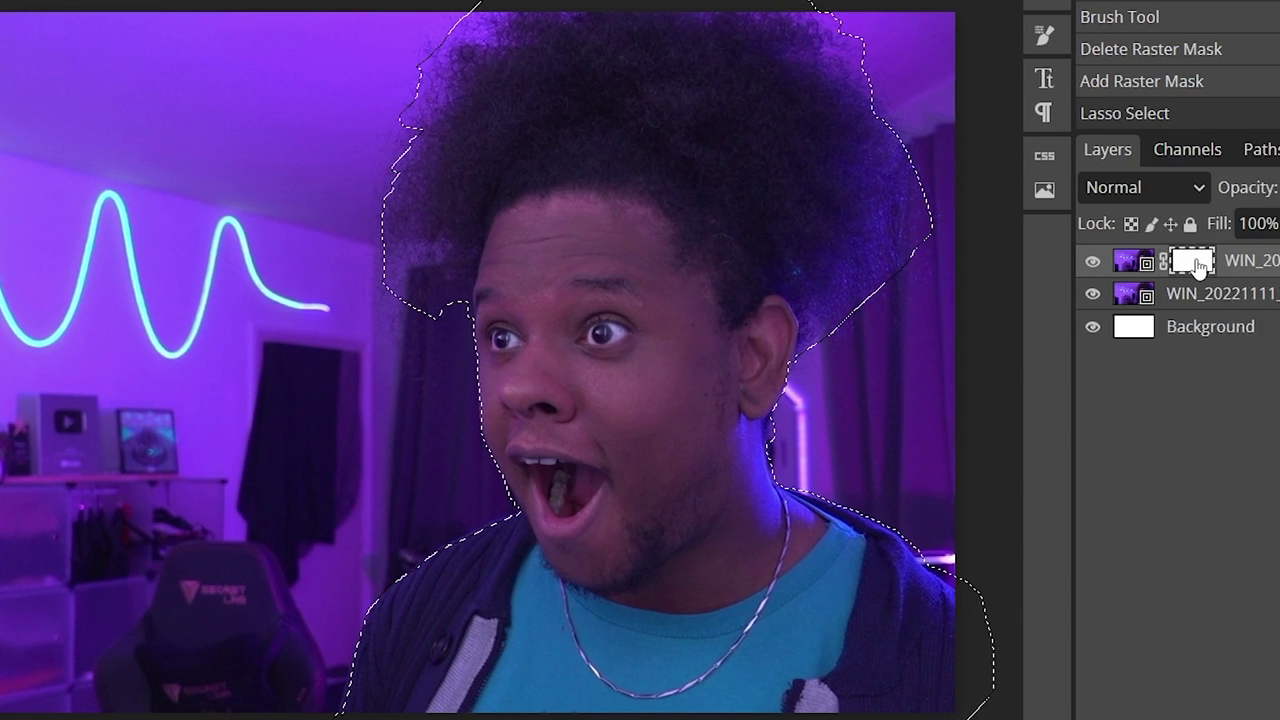
Invert the upper photo copy's raster mask inside the selection to black, and remove the selection
{"action": "left_click", "coordinate": [1130, 264]}
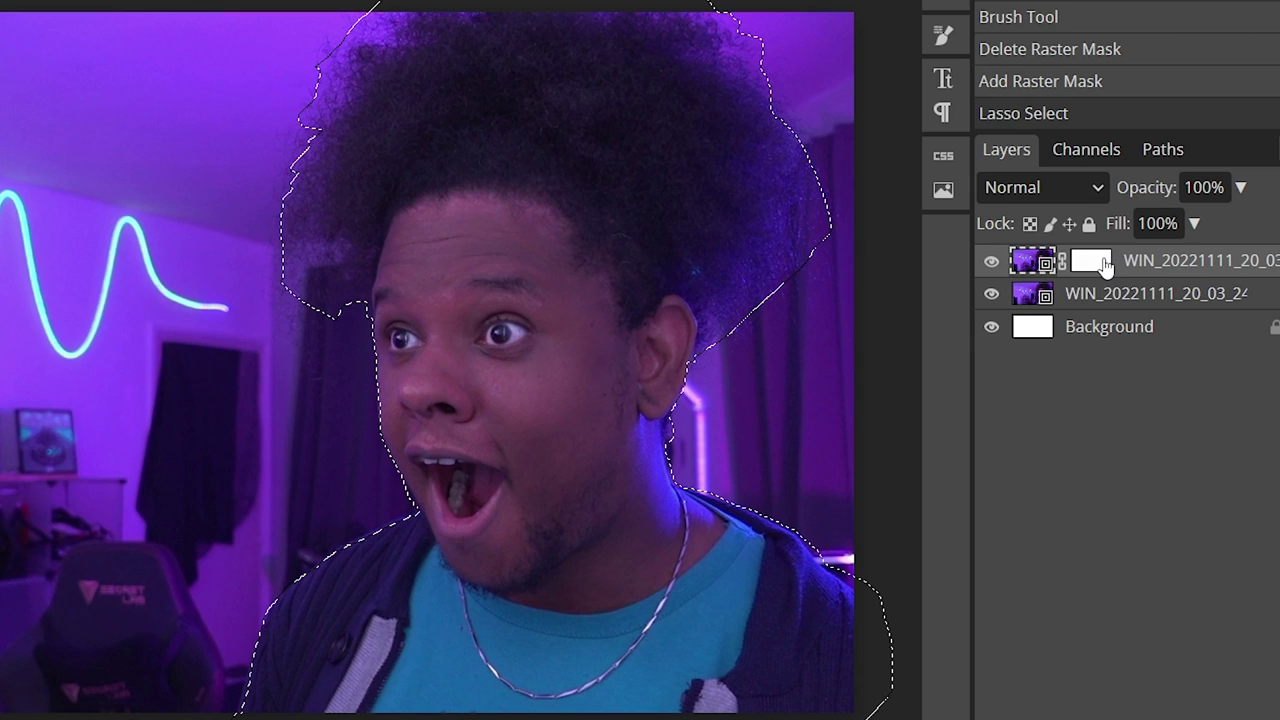
{"action": "left_click", "coordinate": [1104, 262]}
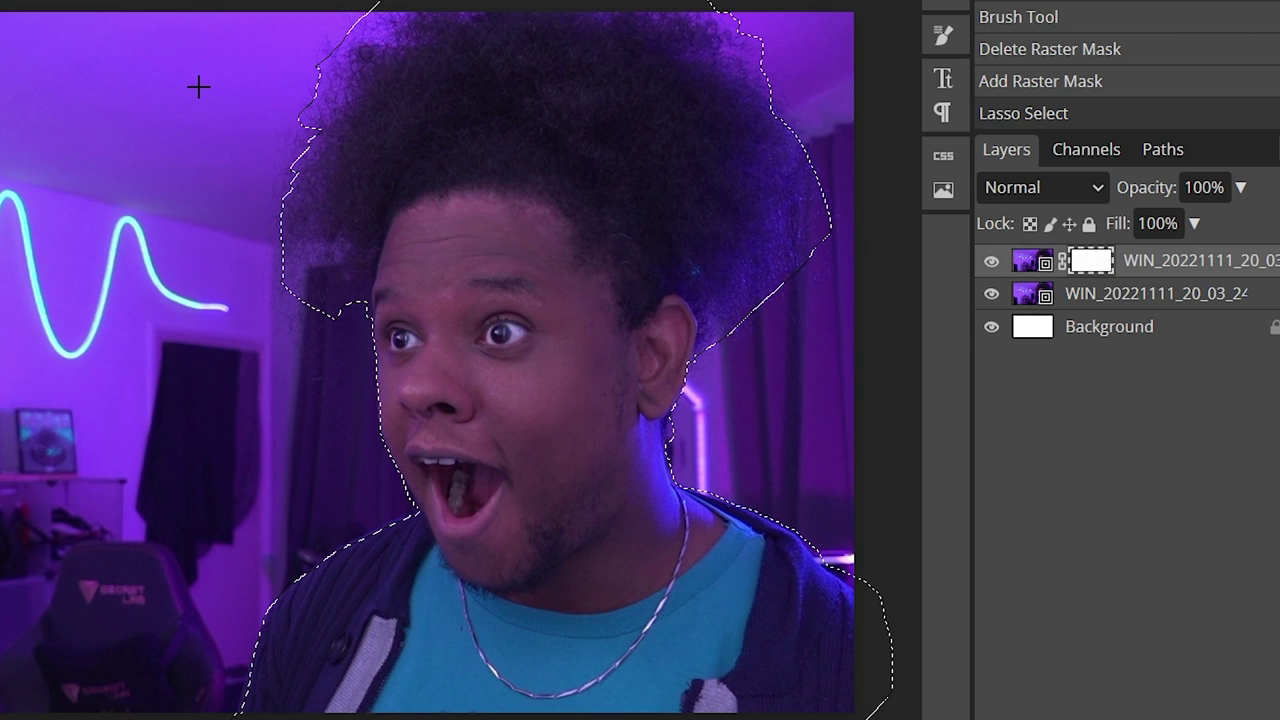
{"action": "key", "text": "ctrl+i"}
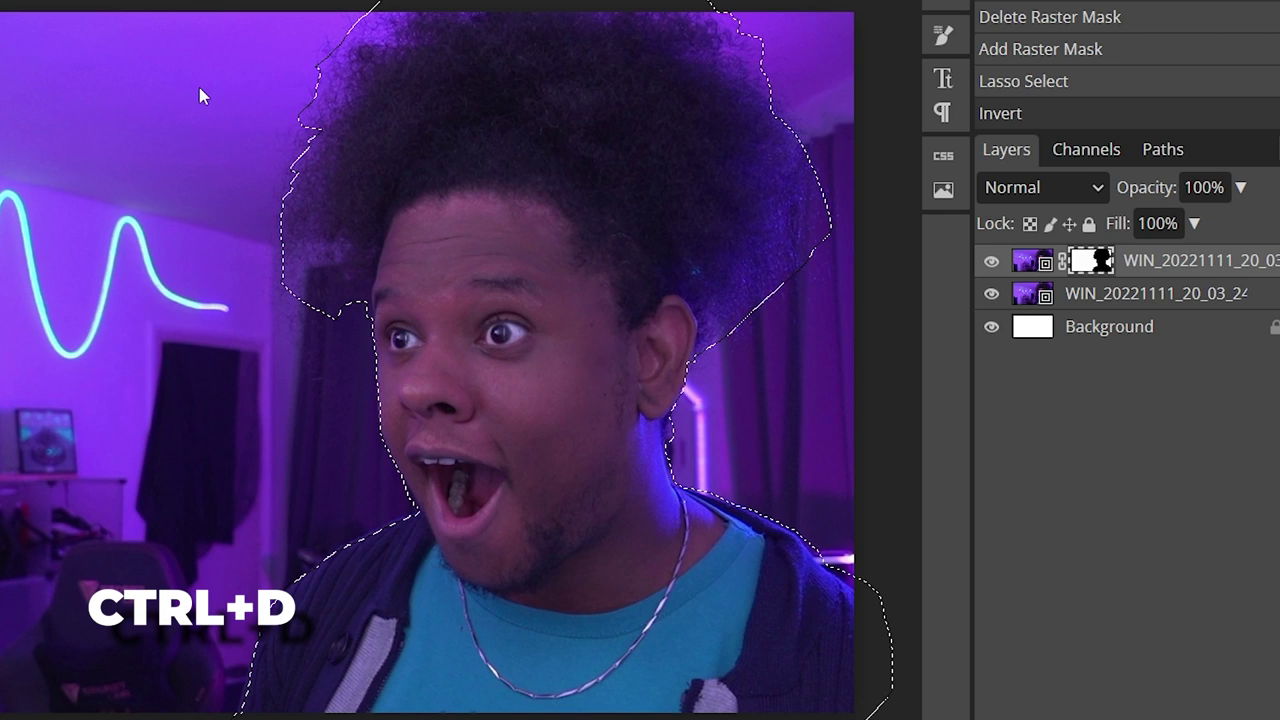
{"action": "key", "text": "ctrl+d"}
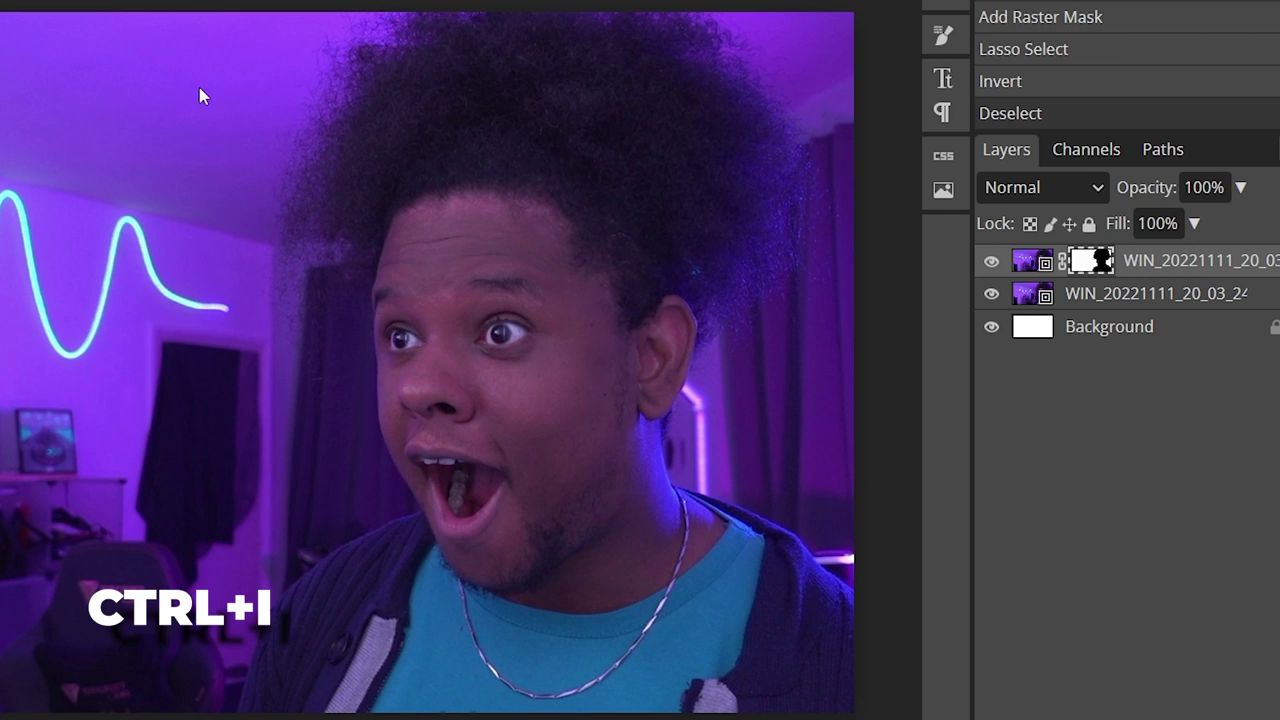
Invert the upper photo copy's whole raster mask, then check the mask and the cutout with the lower photo copy temporarily hidden
{"action": "key", "text": "ctrl+i"}
{"action": "left_click", "coordinate": [1093, 262], "text": "alt"}
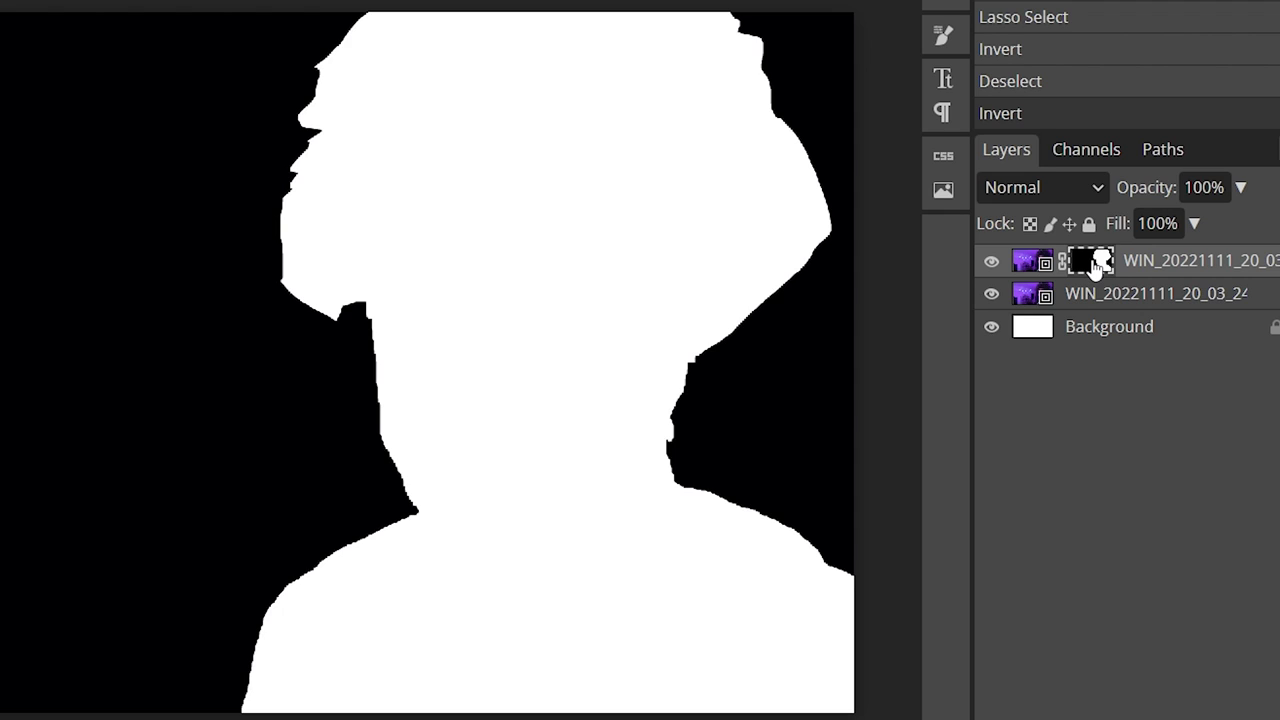
{"action": "left_click", "coordinate": [1093, 262], "text": "alt"}
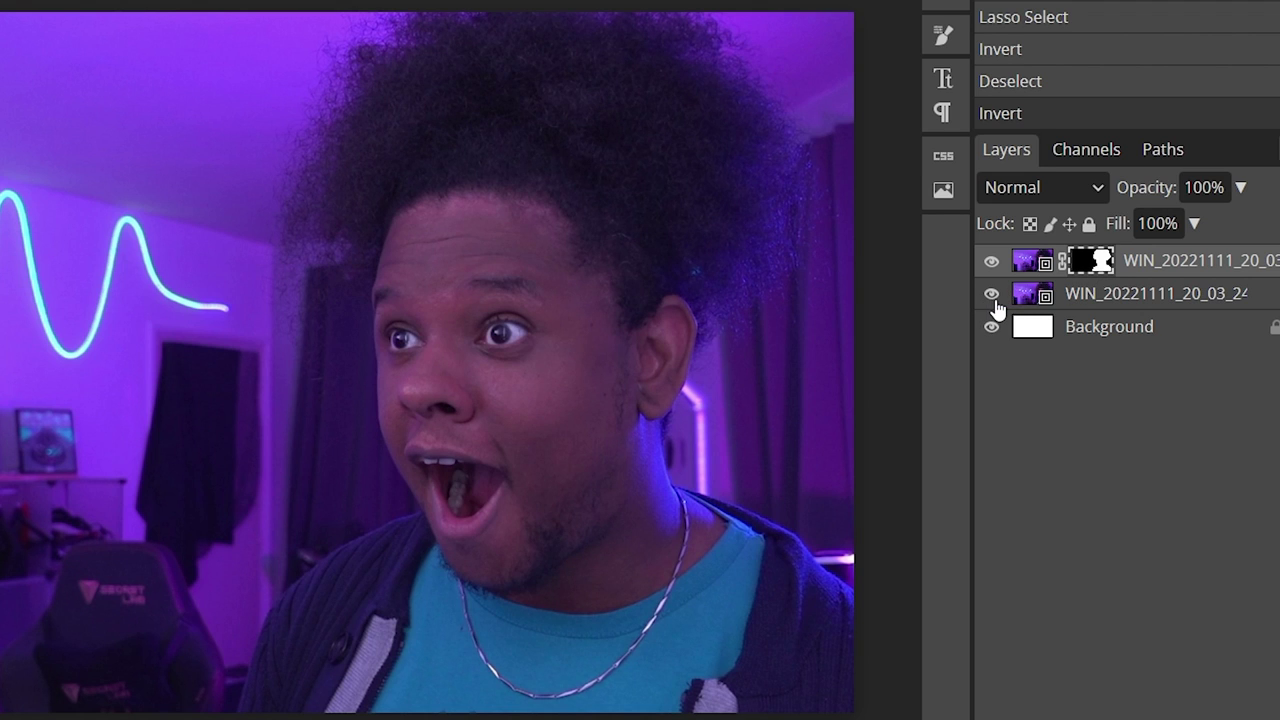
{"action": "left_click", "coordinate": [992, 297]}
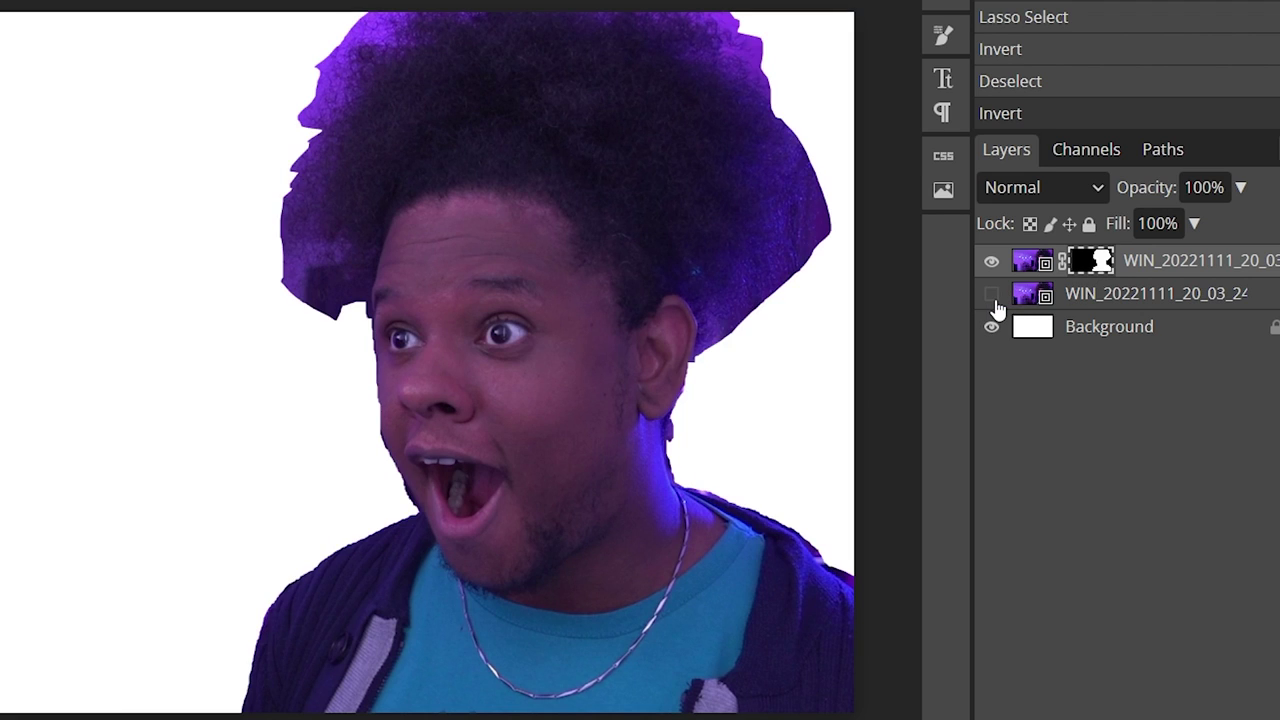
{"action": "left_click", "coordinate": [992, 296]}
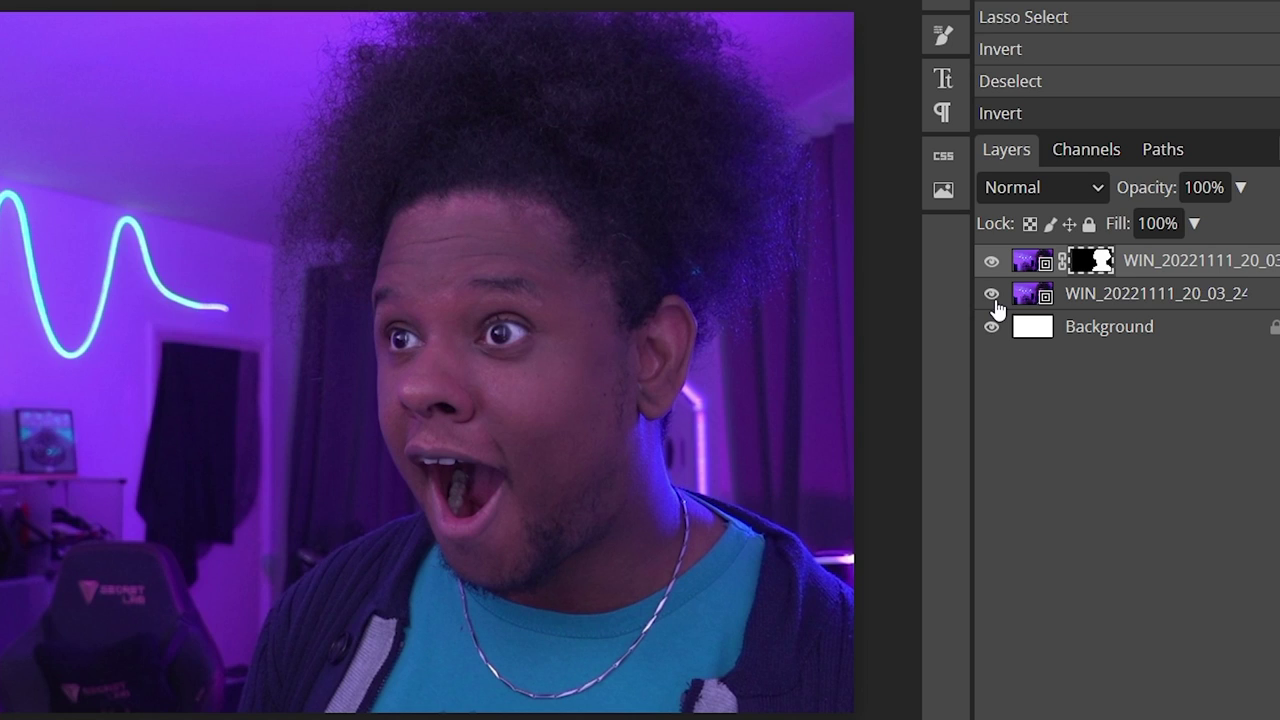
Apply an 11 px Gaussian Blur to the lower photo copy and collapse its smart filter list
{"action": "left_click", "coordinate": [1113, 300]}
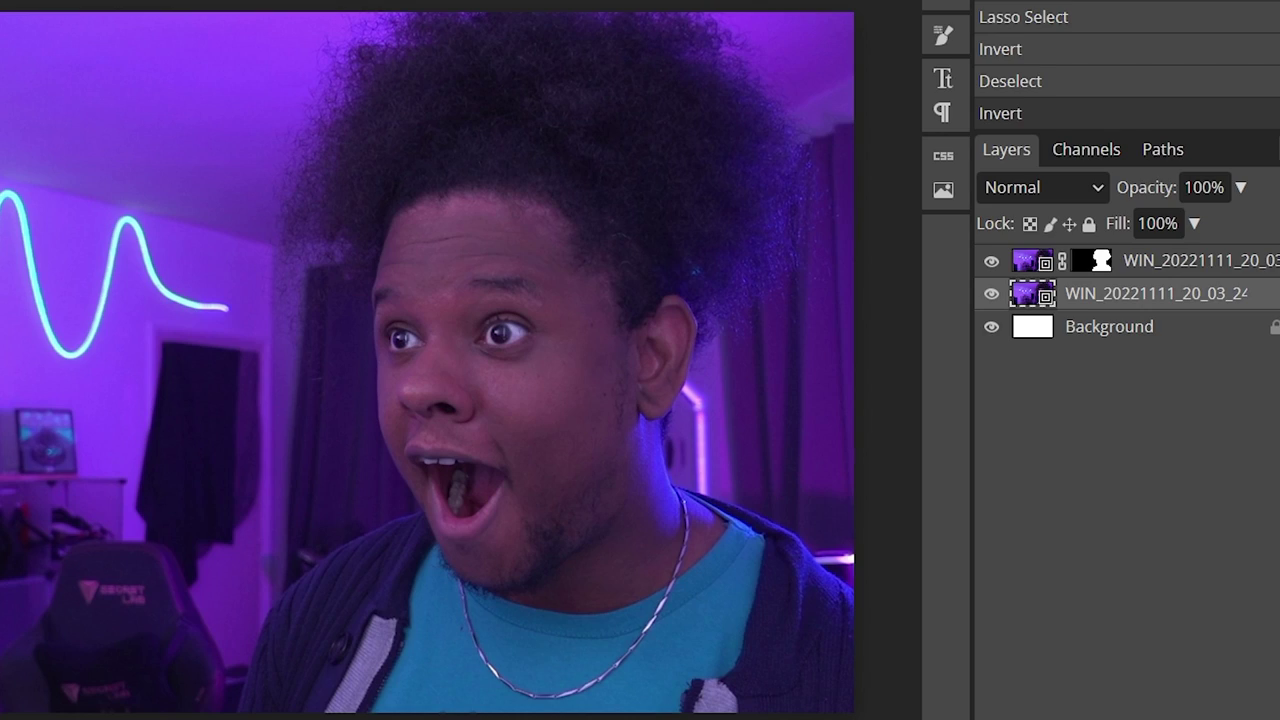
{"action": "left_click", "coordinate": [220, 61]}
{"action": "mouse_move", "coordinate": [330, 338]}
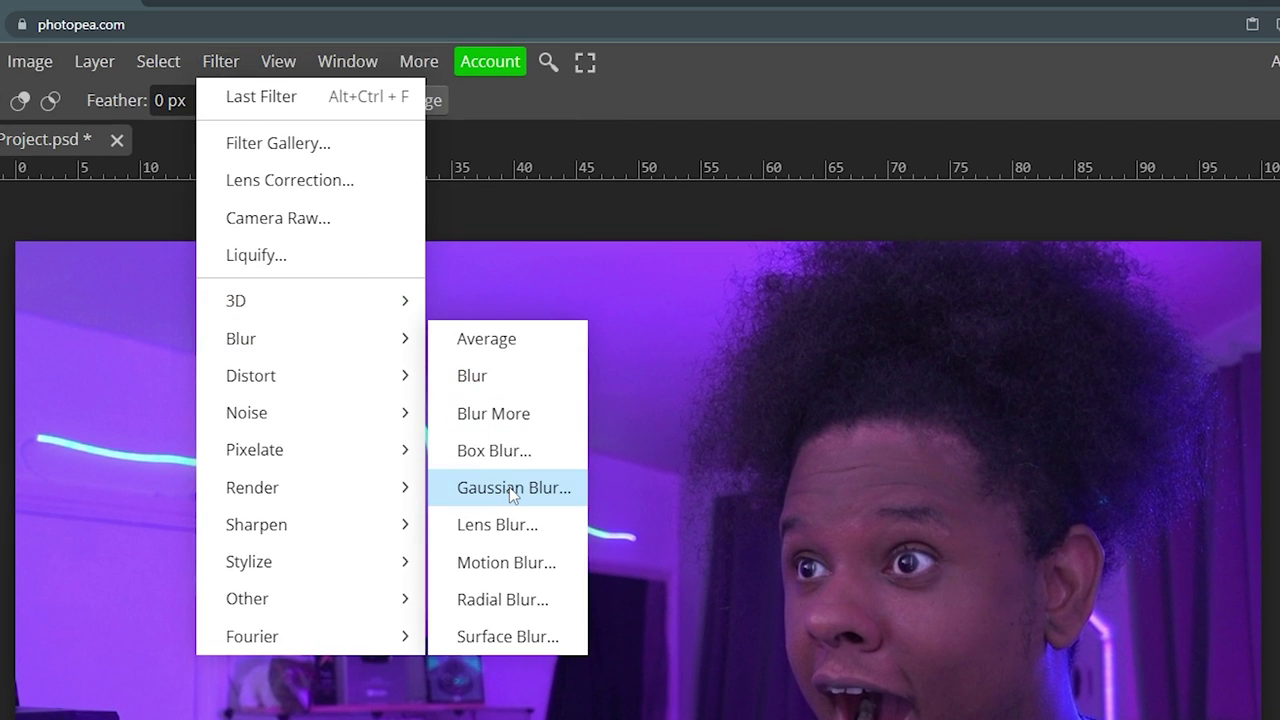
{"action": "left_click", "coordinate": [513, 490]}
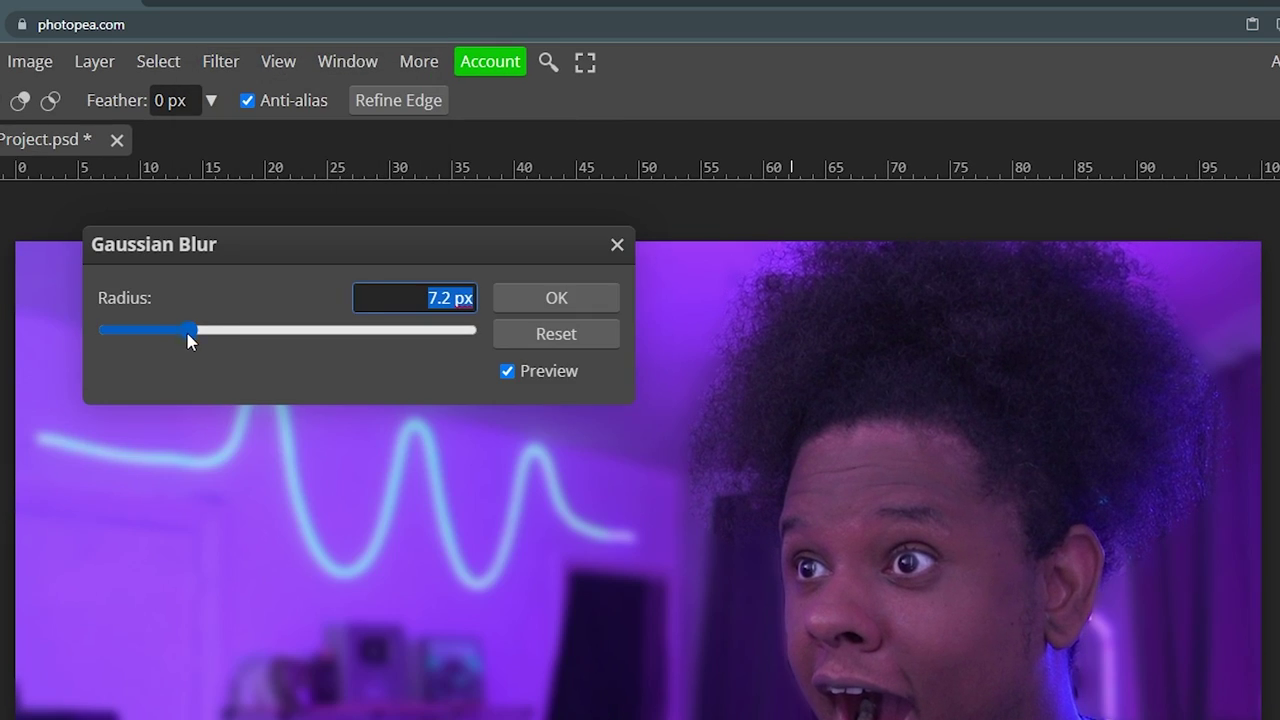
{"action": "left_click_drag", "start_coordinate": [190, 340], "coordinate": [206, 340]}
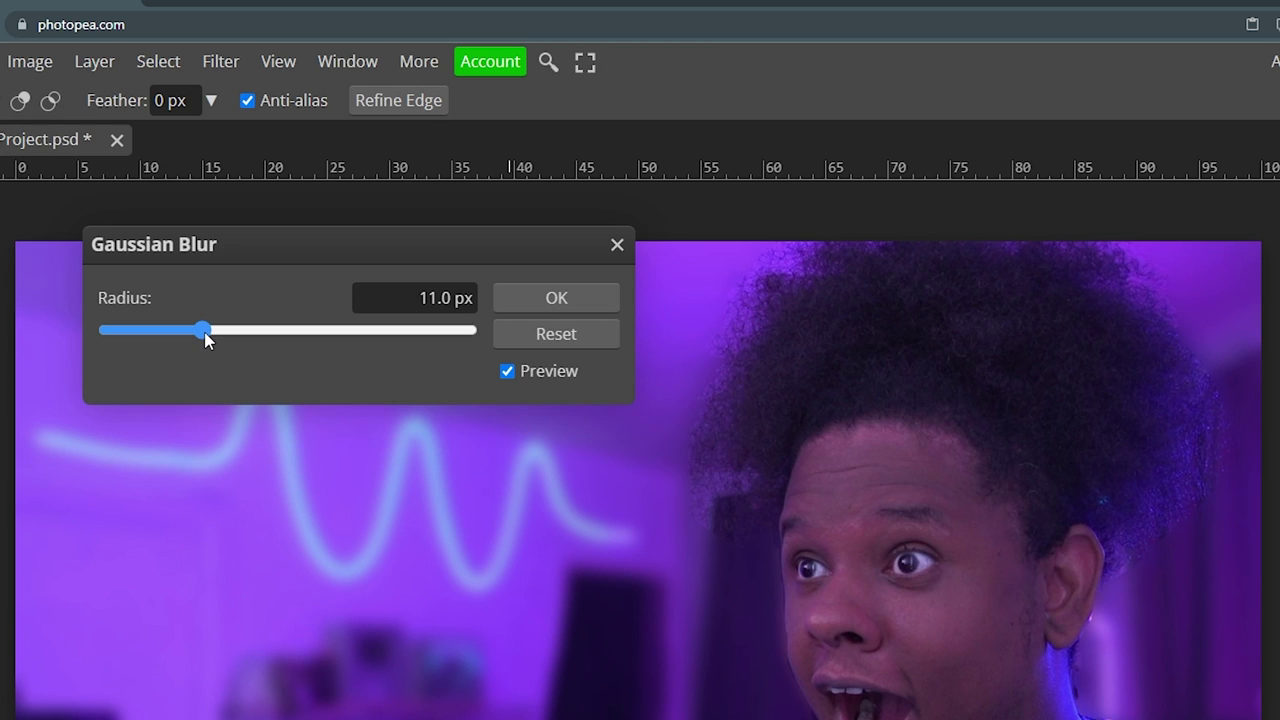
{"action": "left_click", "coordinate": [540, 302]}
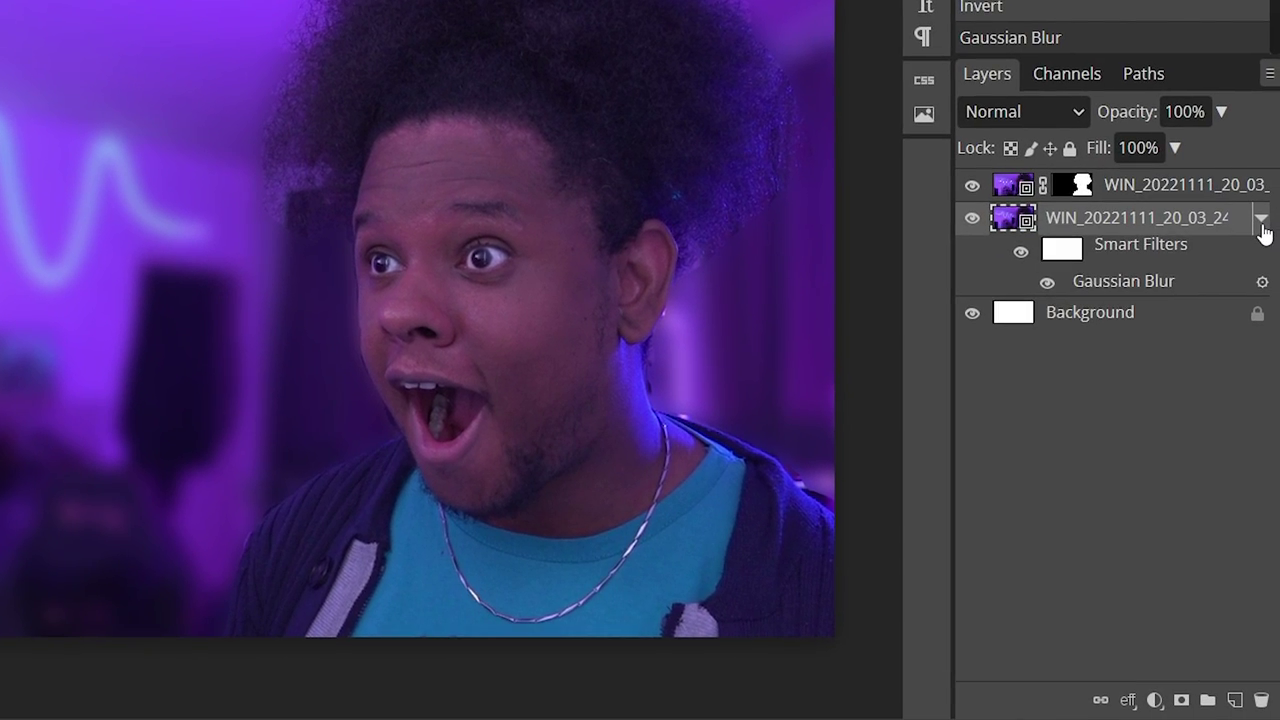
{"action": "left_click", "coordinate": [1261, 217]}
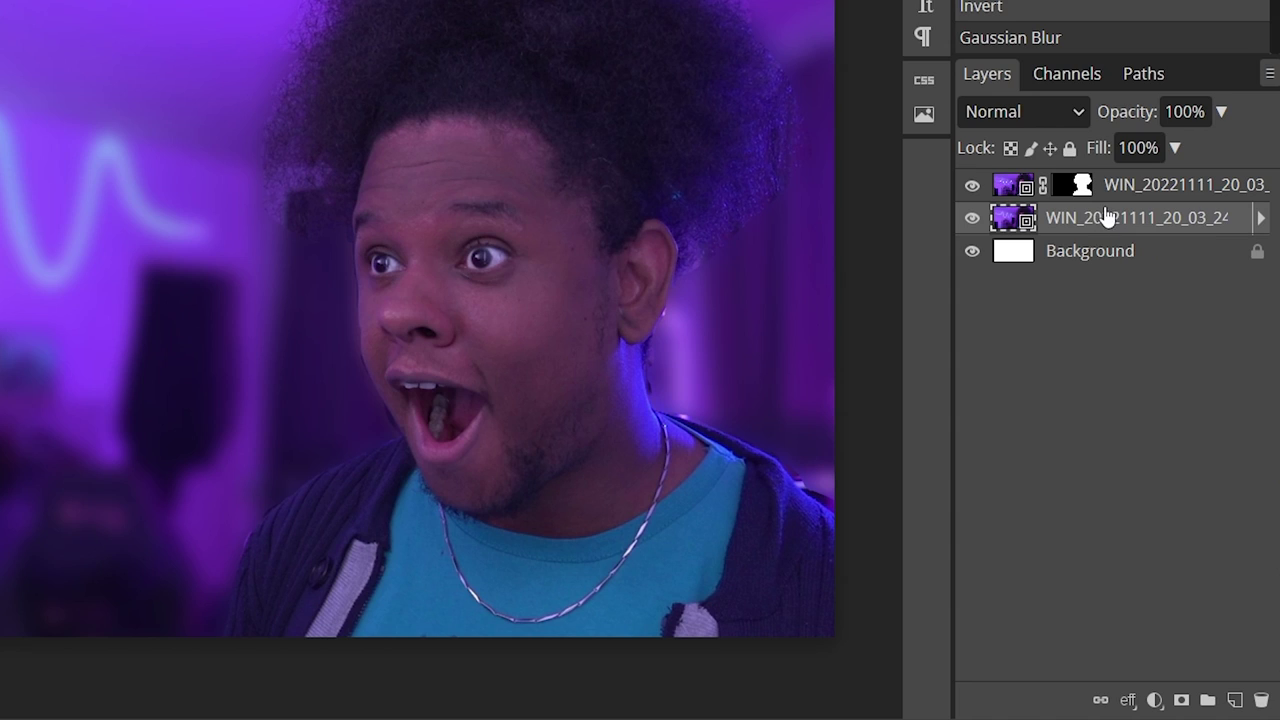
Add a Curves adjustment above the blurred photo and darken the background by bending the RGB curve to input 160, output 94
{"action": "left_click", "coordinate": [1155, 700]}
{"action": "left_click", "coordinate": [1098, 124]}
{"action": "left_click_drag", "start_coordinate": [722, 228], "coordinate": [754, 293]}
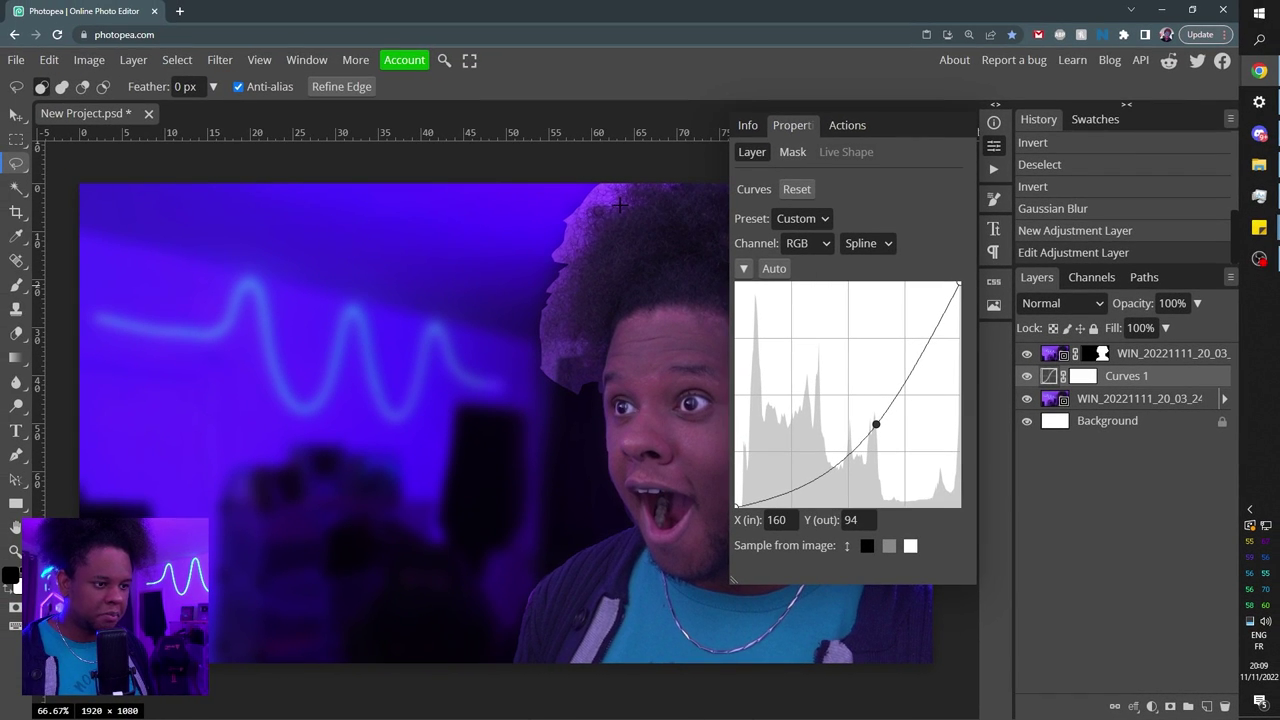
Target the upper photo copy's mask and set up a soft 600 px brush with 0% hardness and 13% opacity
{"action": "left_click", "coordinate": [1100, 355]}
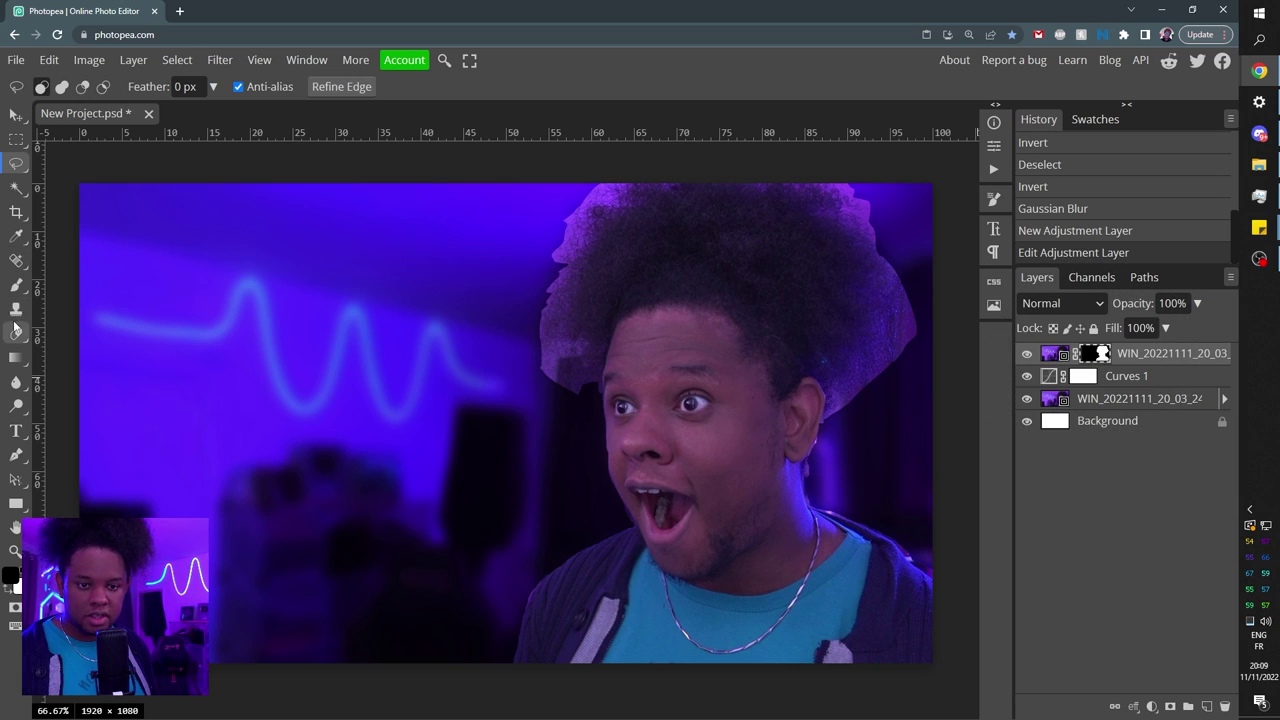
{"action": "left_click", "coordinate": [27, 285]}
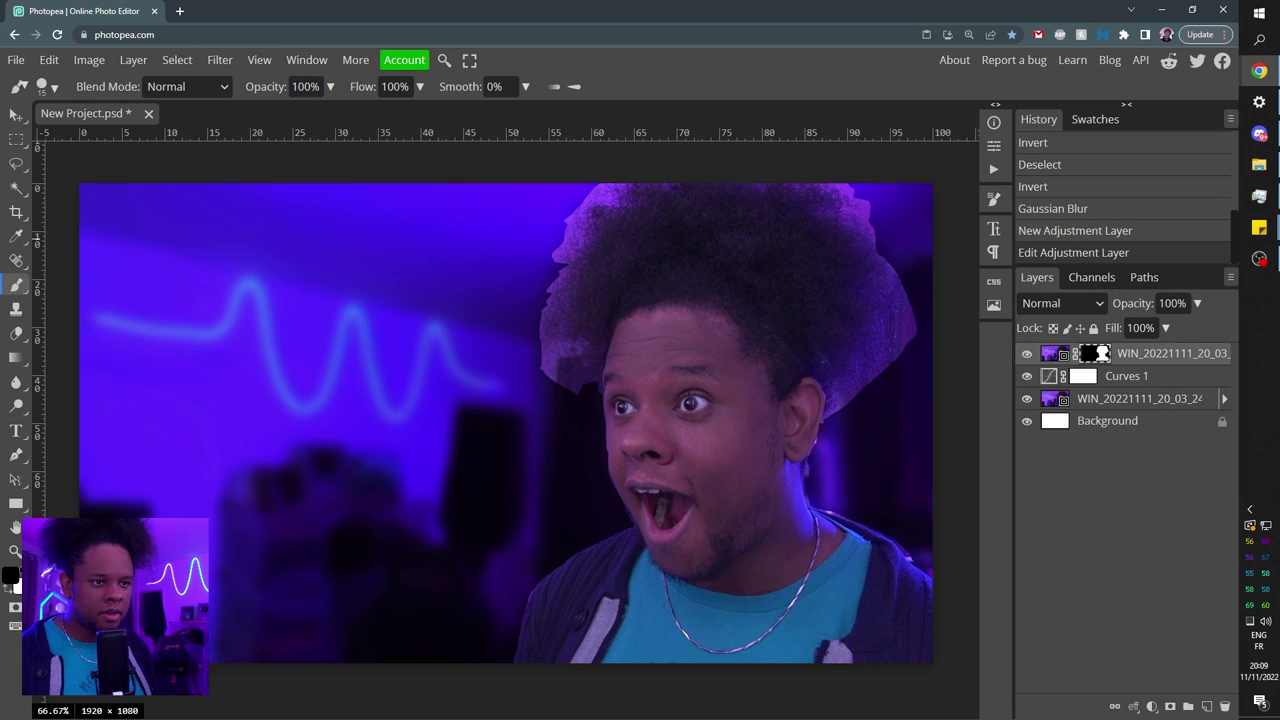
{"action": "right_click", "coordinate": [404, 216]}
{"action": "left_click_drag", "start_coordinate": [630, 291], "coordinate": [491, 291]}
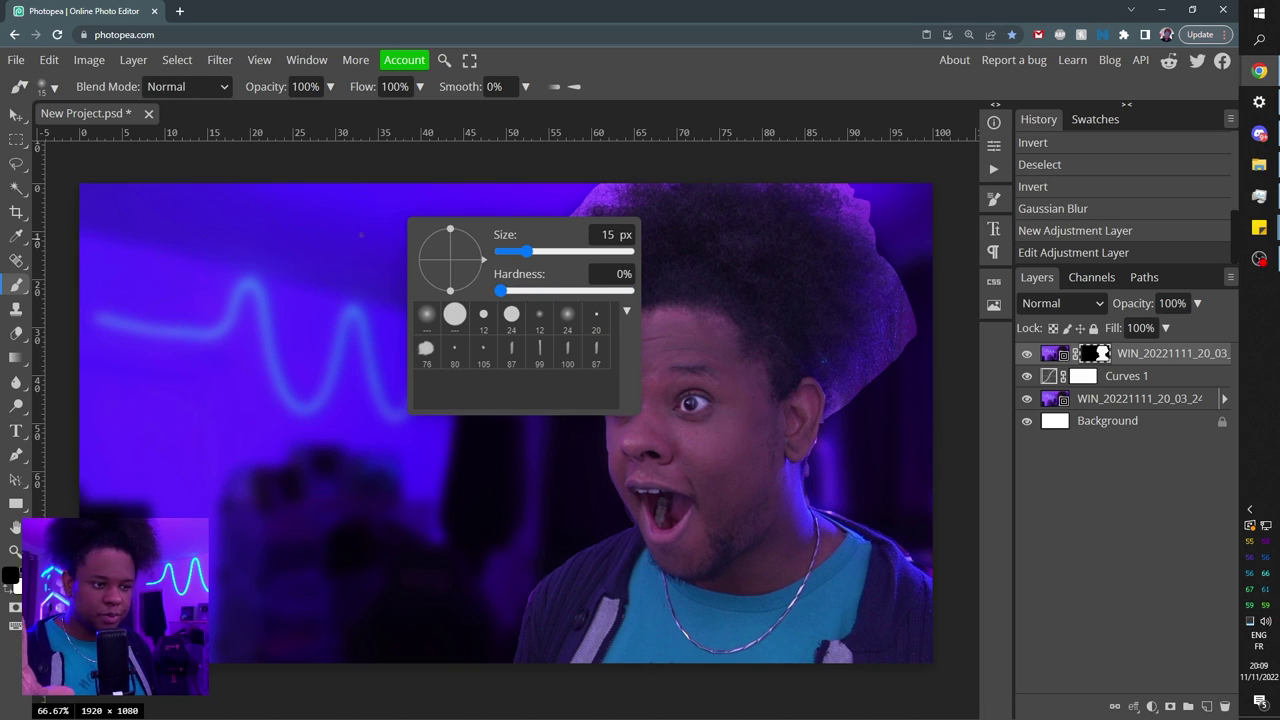
{"action": "mouse_move", "coordinate": [527, 251]}
{"action": "left_mouse_down"}
{"action": "mouse_move", "coordinate": [500, 251]}
{"action": "mouse_move", "coordinate": [613, 251]}
{"action": "left_mouse_up"}
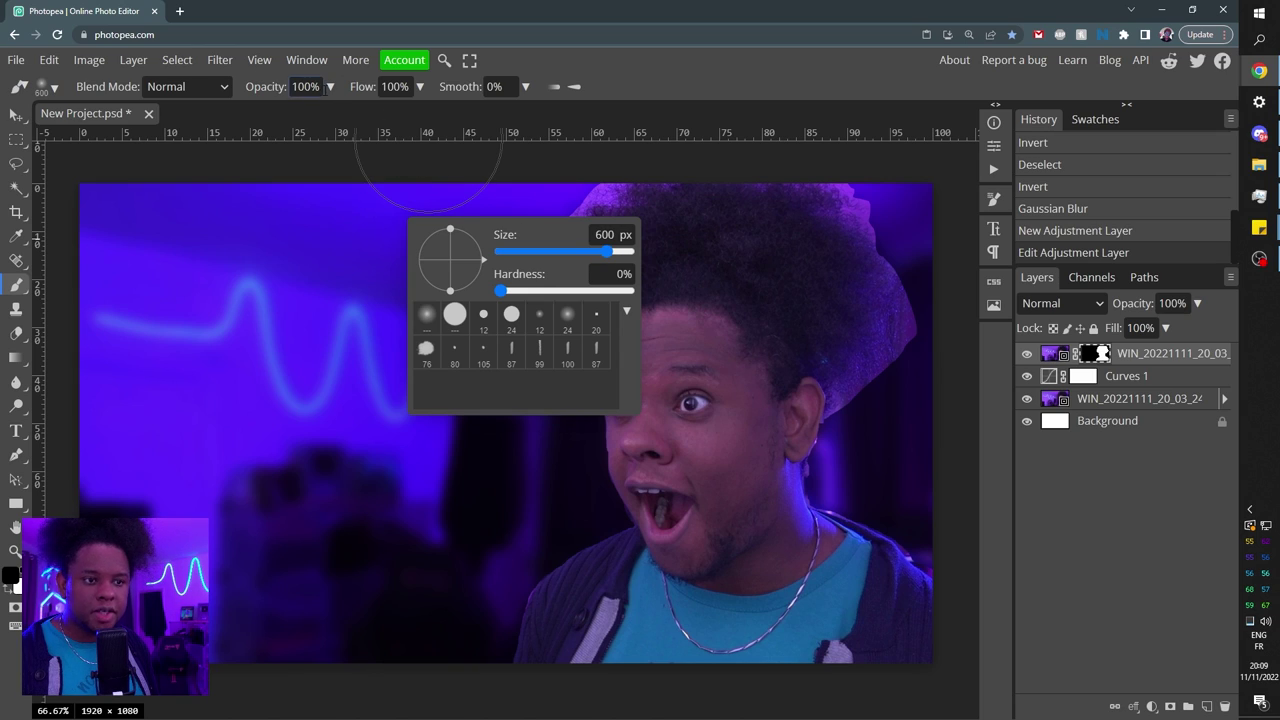
{"action": "left_click", "coordinate": [330, 87]}
{"action": "left_click_drag", "start_coordinate": [328, 111], "coordinate": [258, 112]}
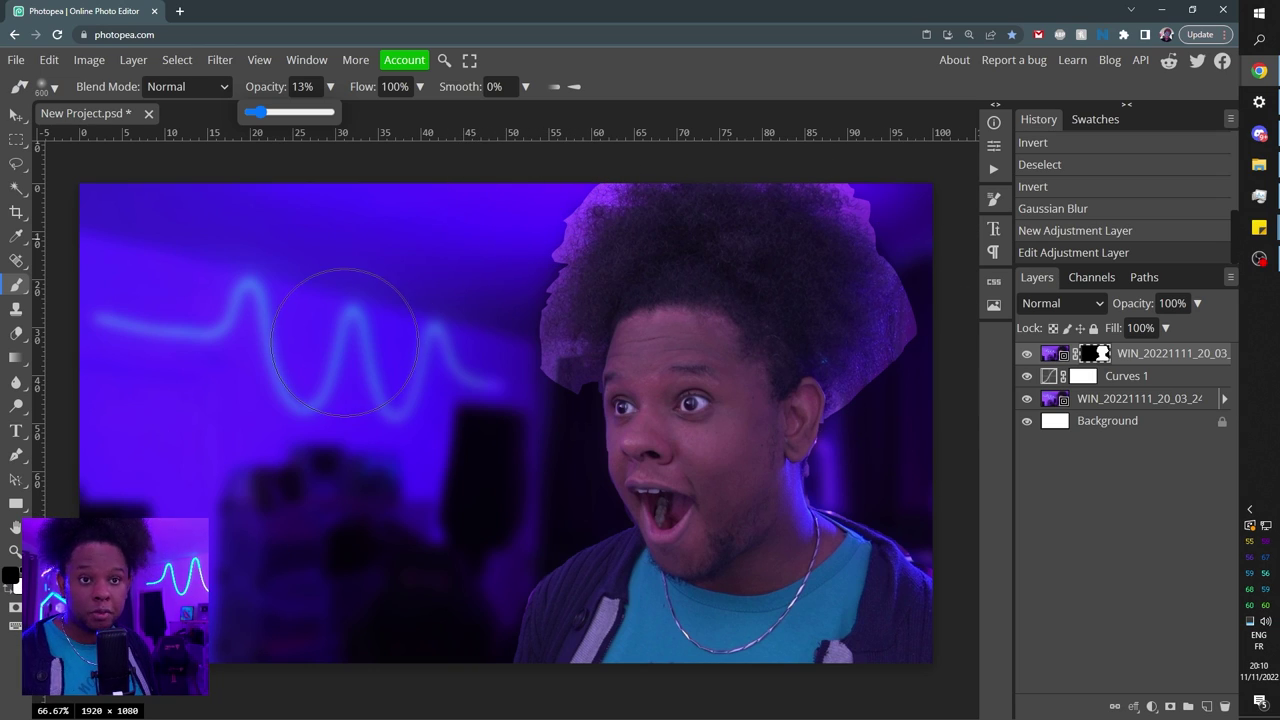
Dab black on the mask along the outer edge of the hair on the neon-light side
{"action": "left_click", "coordinate": [545, 190]}
{"action": "left_click", "coordinate": [500, 200]}
{"action": "left_click", "coordinate": [471, 205]}
{"action": "left_click", "coordinate": [468, 240]}
{"action": "left_click", "coordinate": [477, 248]}
{"action": "left_click", "coordinate": [477, 250]}
Set the brush to 43% opacity and 225 px, and paint the purple fringe around the hair out of the mask
{"action": "left_click", "coordinate": [330, 87]}
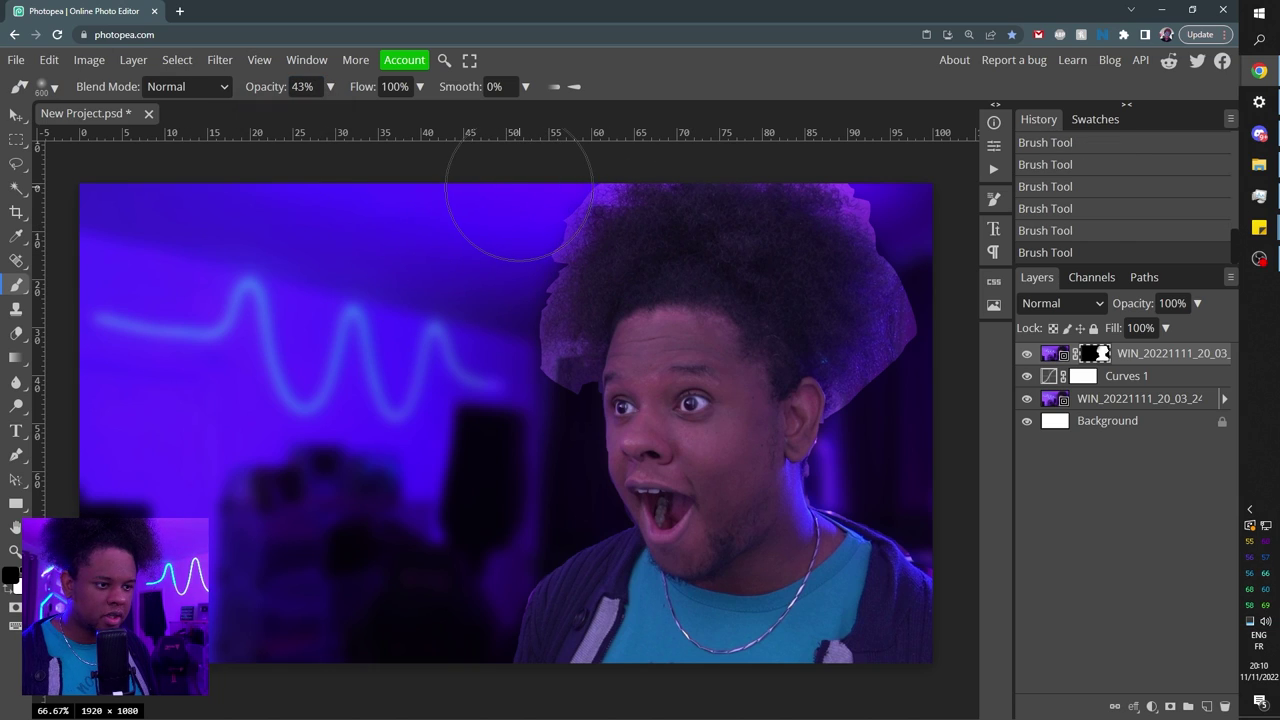
{"action": "right_click", "coordinate": [570, 258]}
{"action": "key", "text": "bracketleft"}
{"action": "key", "text": "bracketleft"}
{"action": "key", "text": "bracketleft"}
{"action": "key", "text": "bracketleft"}
{"action": "key", "text": "bracketleft"}
{"action": "key", "text": "bracketleft"}
{"action": "key", "text": "bracketleft"}
{"action": "key", "text": "bracketleft"}
{"action": "key", "text": "bracketleft"}
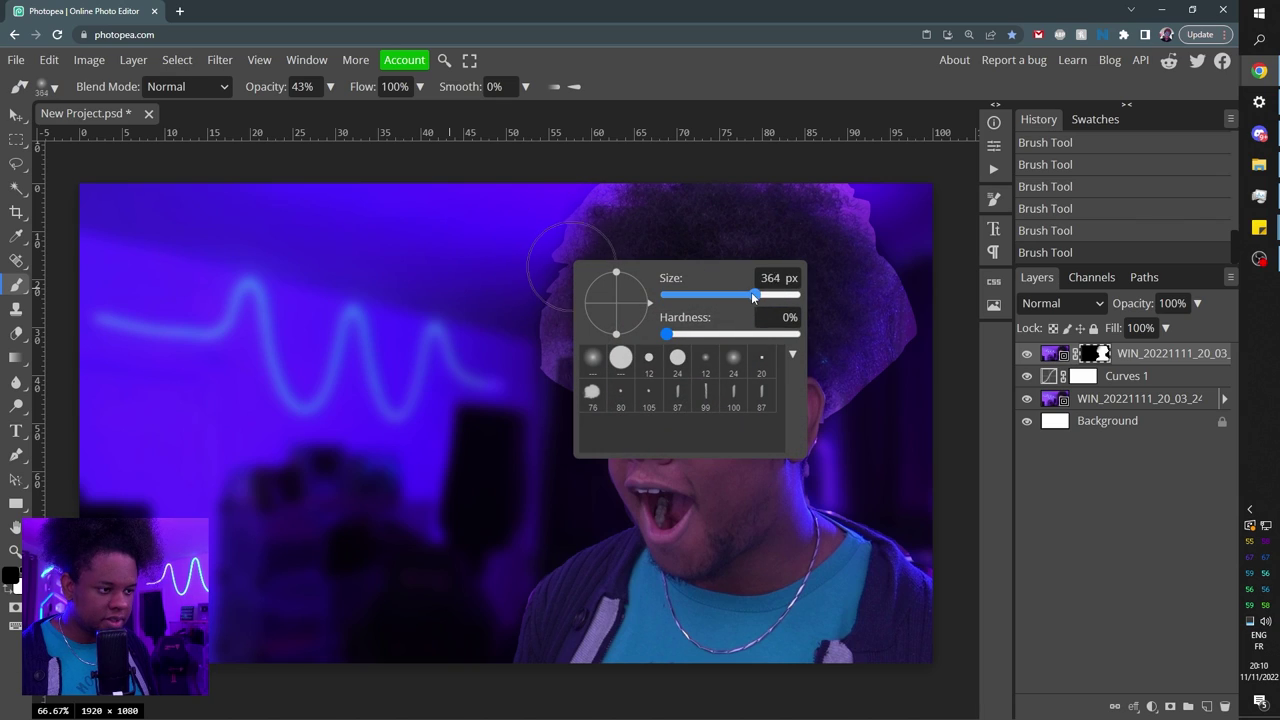
{"action": "key", "text": "Escape"}
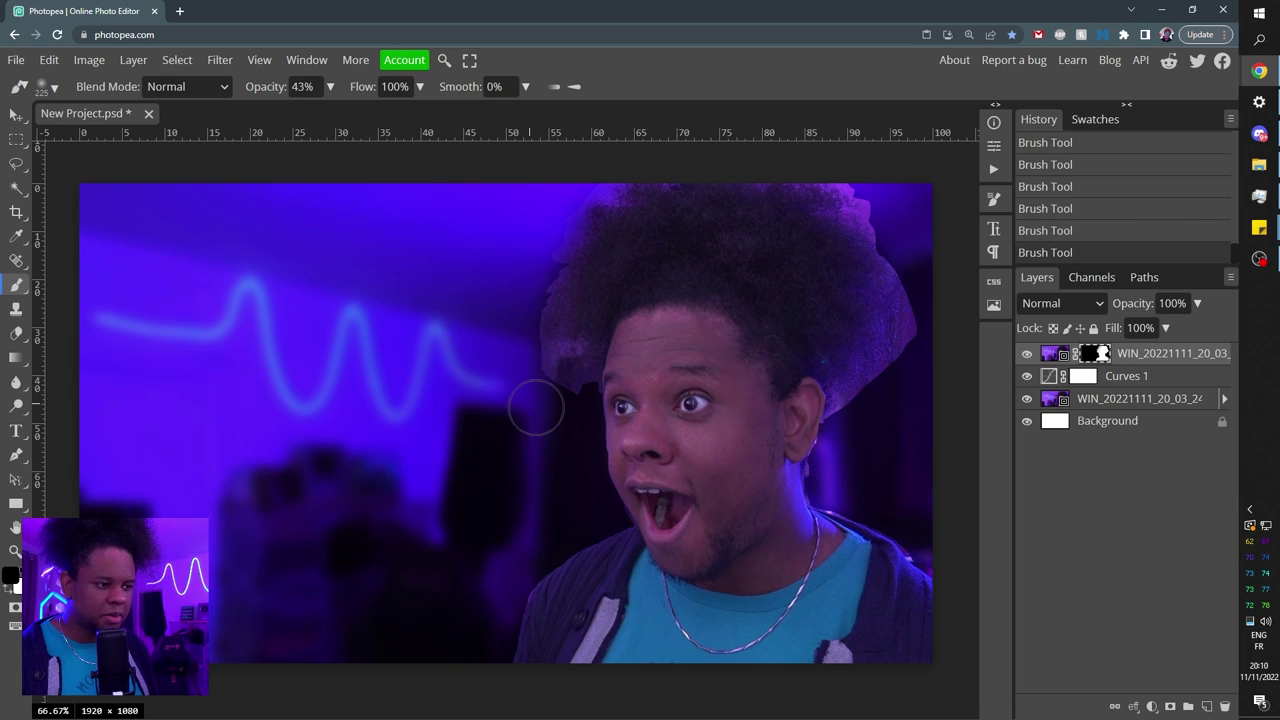
{"action": "mouse_move", "coordinate": [869, 171]}
{"action": "left_mouse_down"}
{"action": "mouse_move", "coordinate": [925, 271]}
{"action": "mouse_move", "coordinate": [909, 337]}
{"action": "left_mouse_up"}
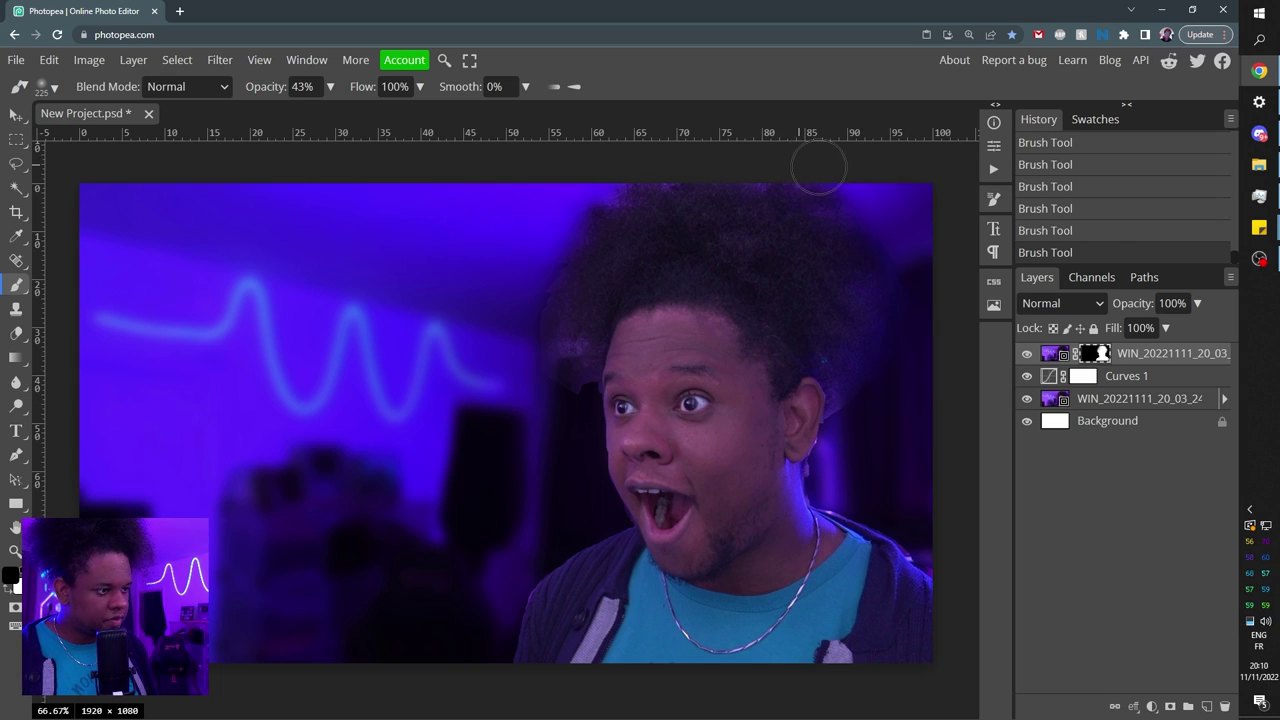
Reduce the brush to 62 px and paint away the leftover background on the mask just below the hair beside the ear
{"action": "right_click", "coordinate": [888, 466]}
{"action": "left_click", "coordinate": [1024, 503]}
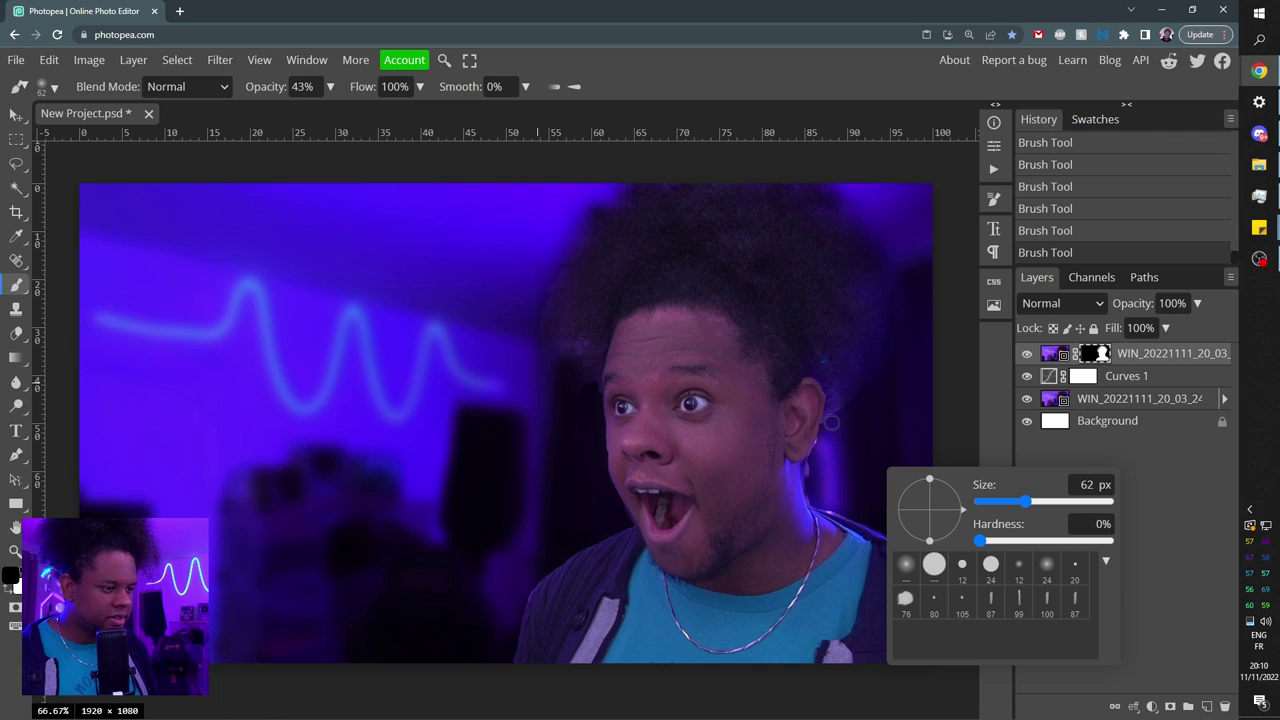
{"action": "left_click", "coordinate": [834, 420]}
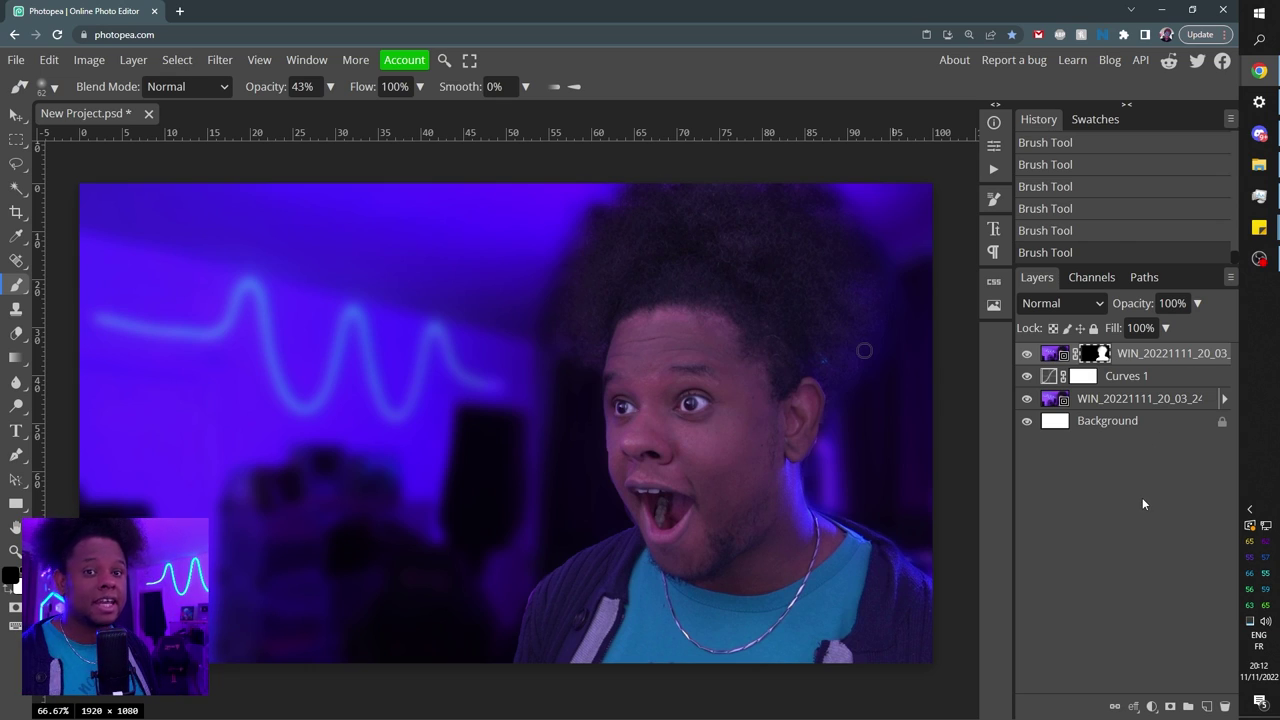
Add a Levels adjustment above all layers with the black input at about 13 and the white input at 153
{"action": "left_click", "coordinate": [1155, 707]}
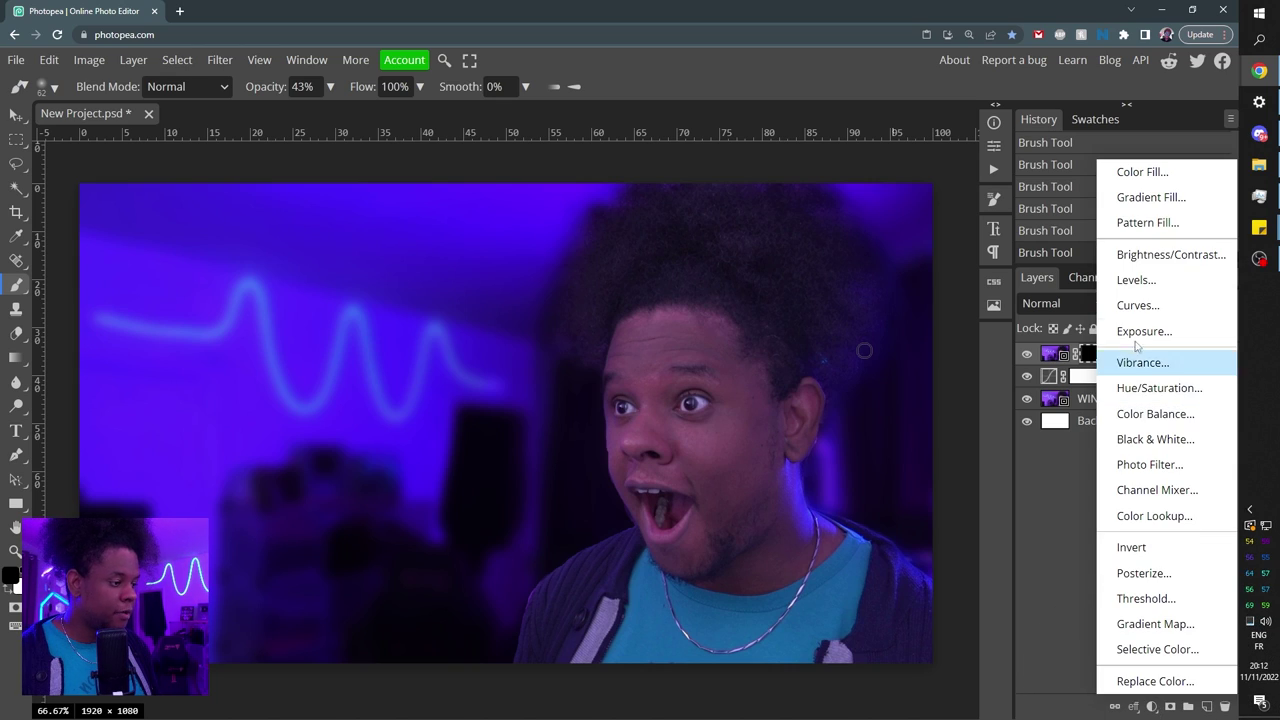
{"action": "left_click", "coordinate": [1136, 282]}
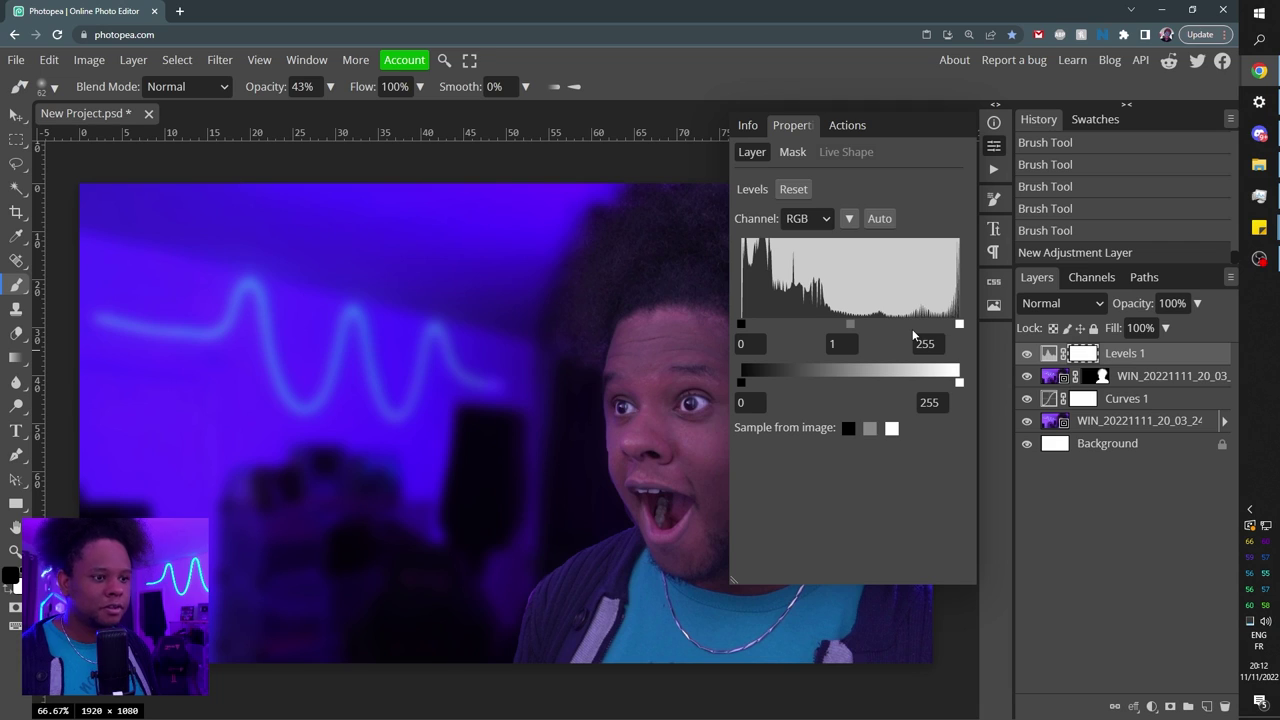
{"action": "left_click_drag", "start_coordinate": [960, 327], "coordinate": [844, 323]}
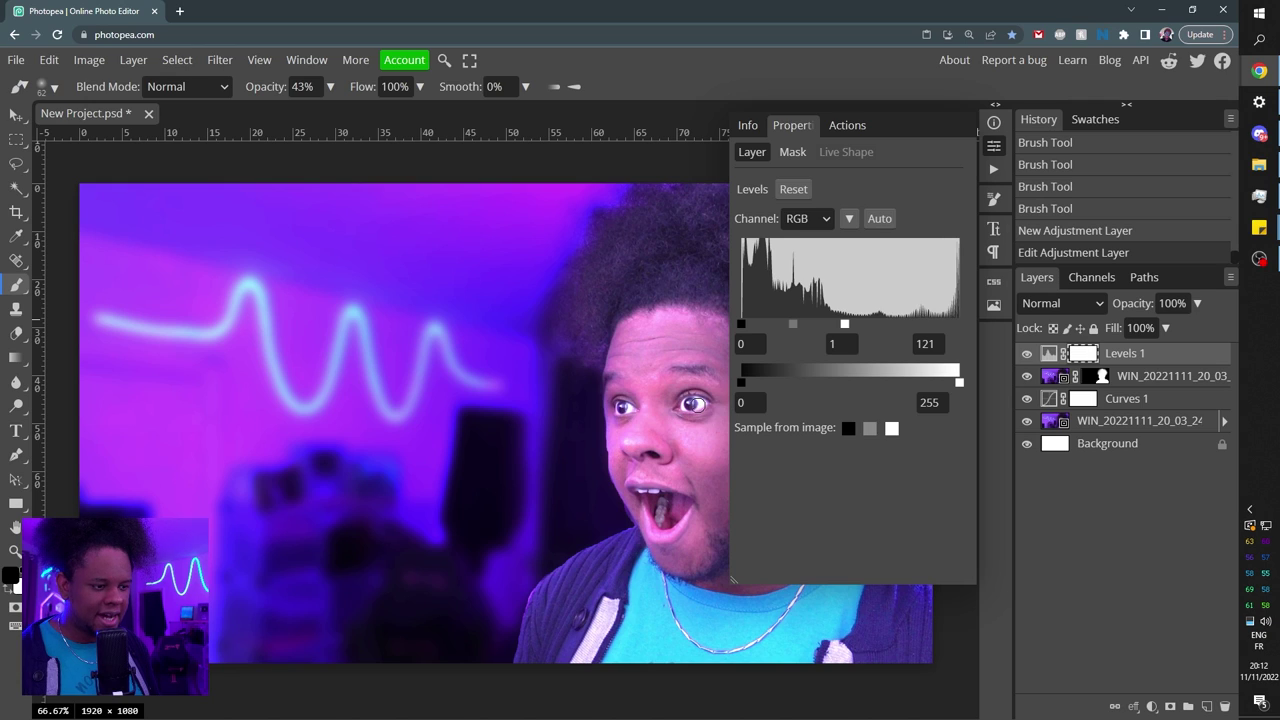
{"action": "left_click_drag", "start_coordinate": [846, 327], "coordinate": [868, 330]}
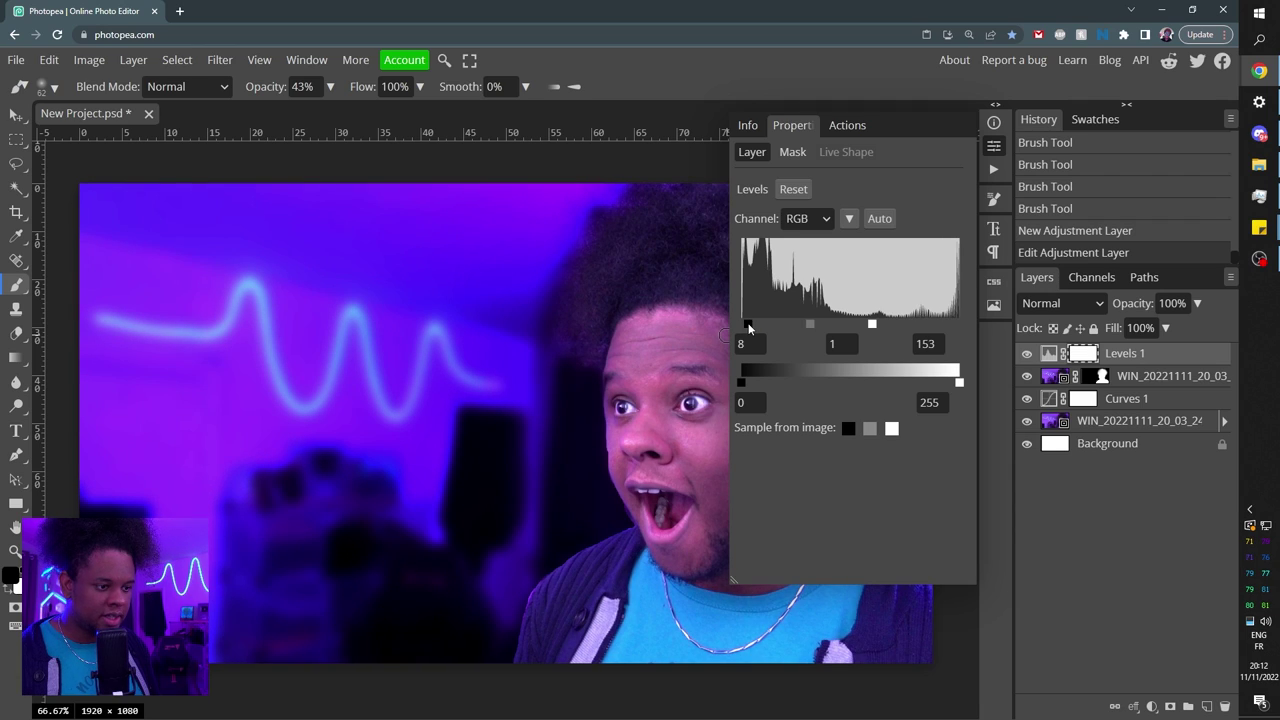
{"action": "left_click_drag", "start_coordinate": [749, 328], "coordinate": [750, 328]}
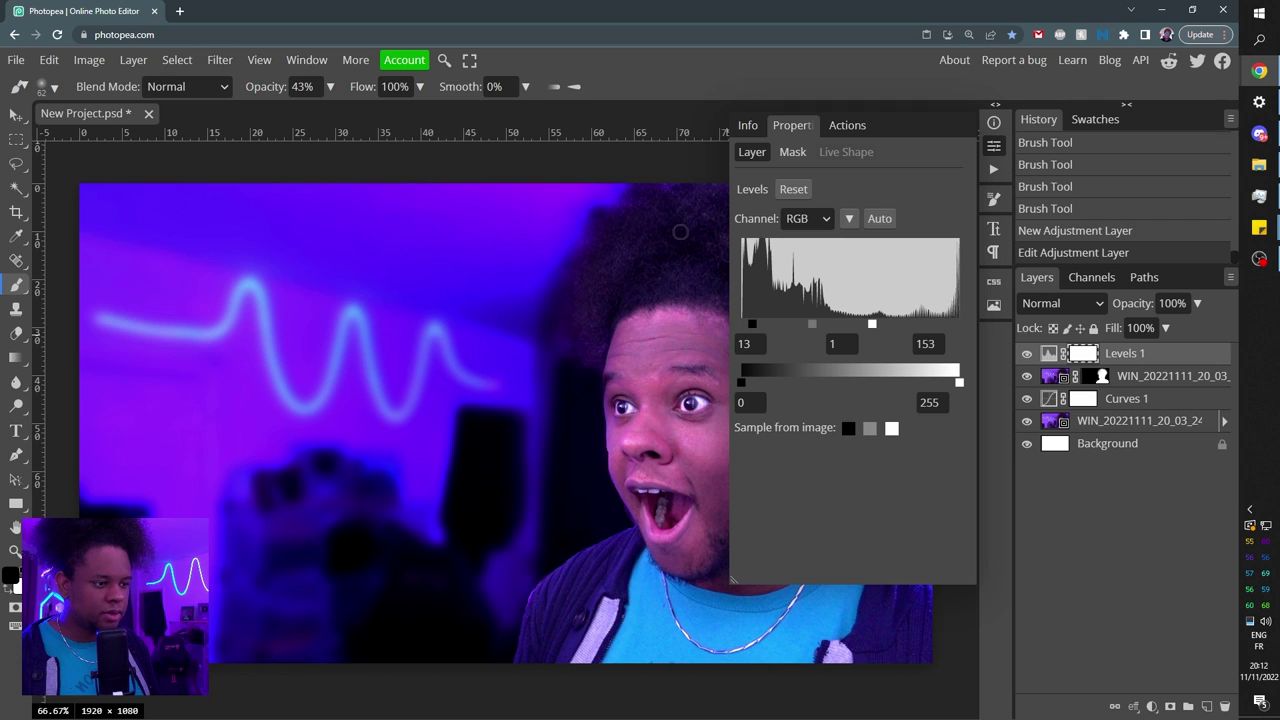
{"action": "left_click", "coordinate": [771, 331]}
{"action": "left_click_drag", "start_coordinate": [765, 336], "coordinate": [754, 336]}
{"action": "left_click", "coordinate": [994, 148]}
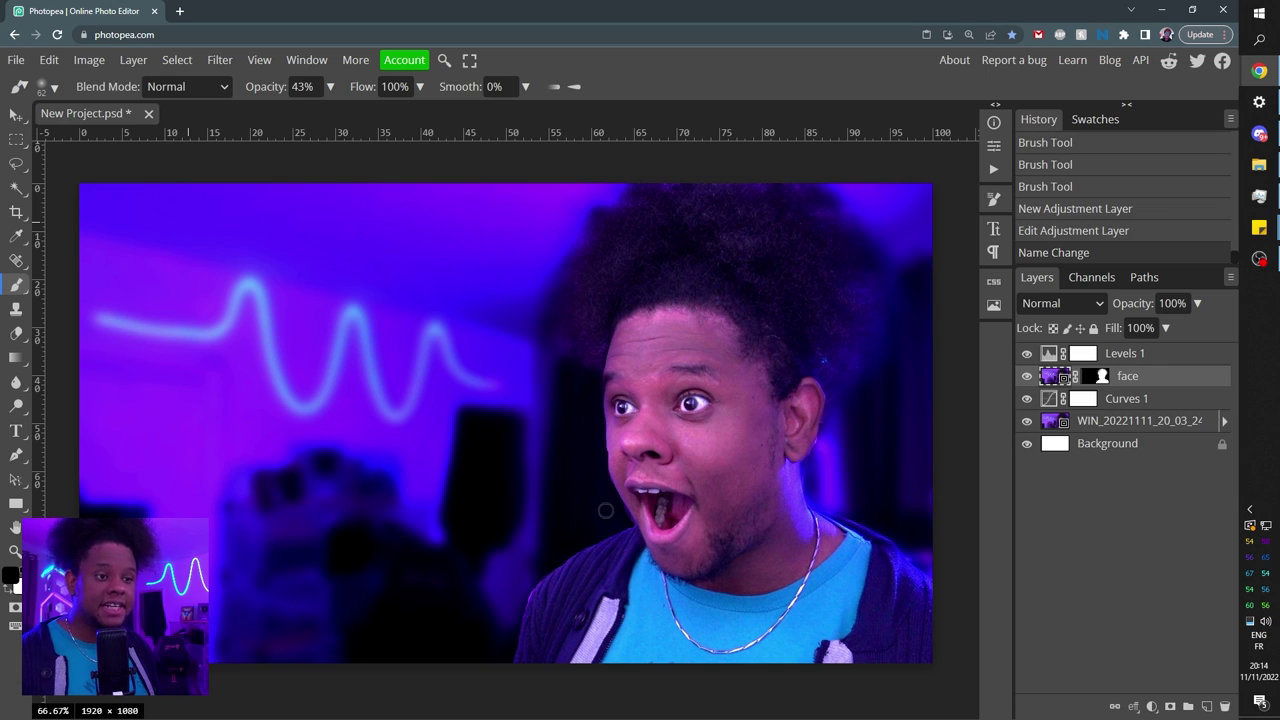
Add the text "NEW LEAKED UPDATE" on three lines over the neon light in the background
{"action": "left_click", "coordinate": [16, 431]}
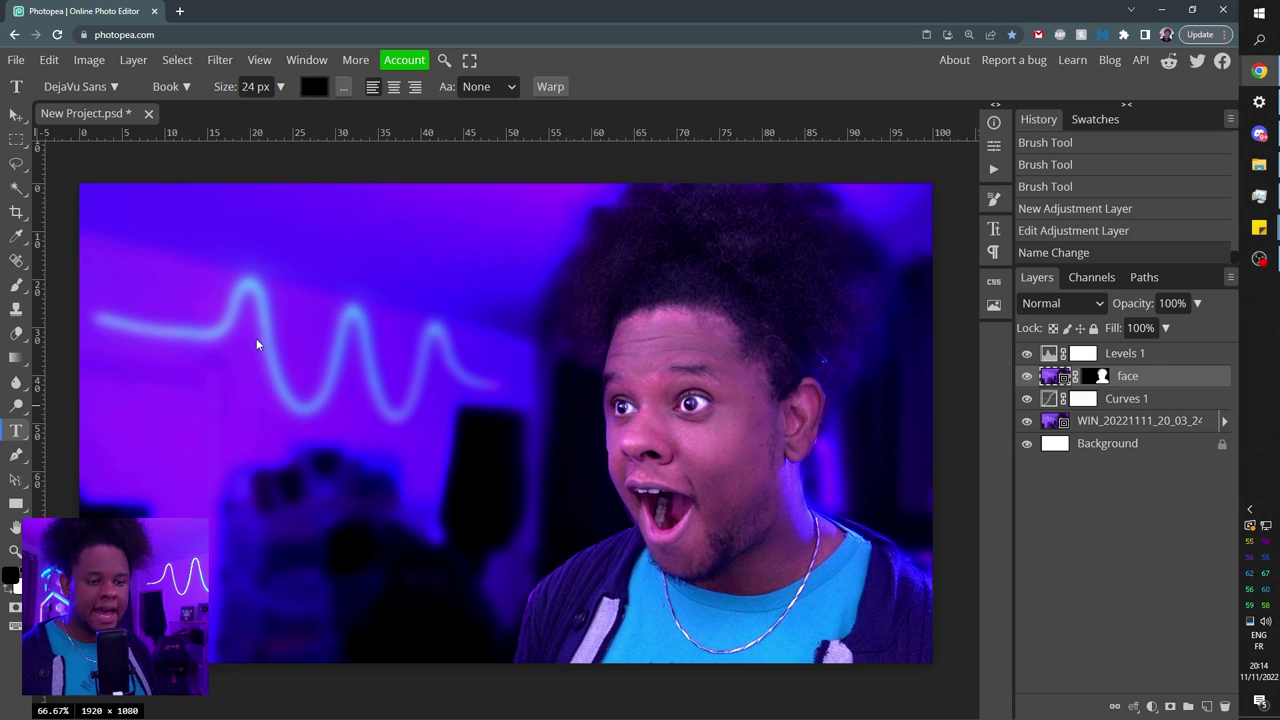
{"action": "left_click", "coordinate": [238, 381]}
{"action": "type", "text": "NEW LEAKED UPDATE"}
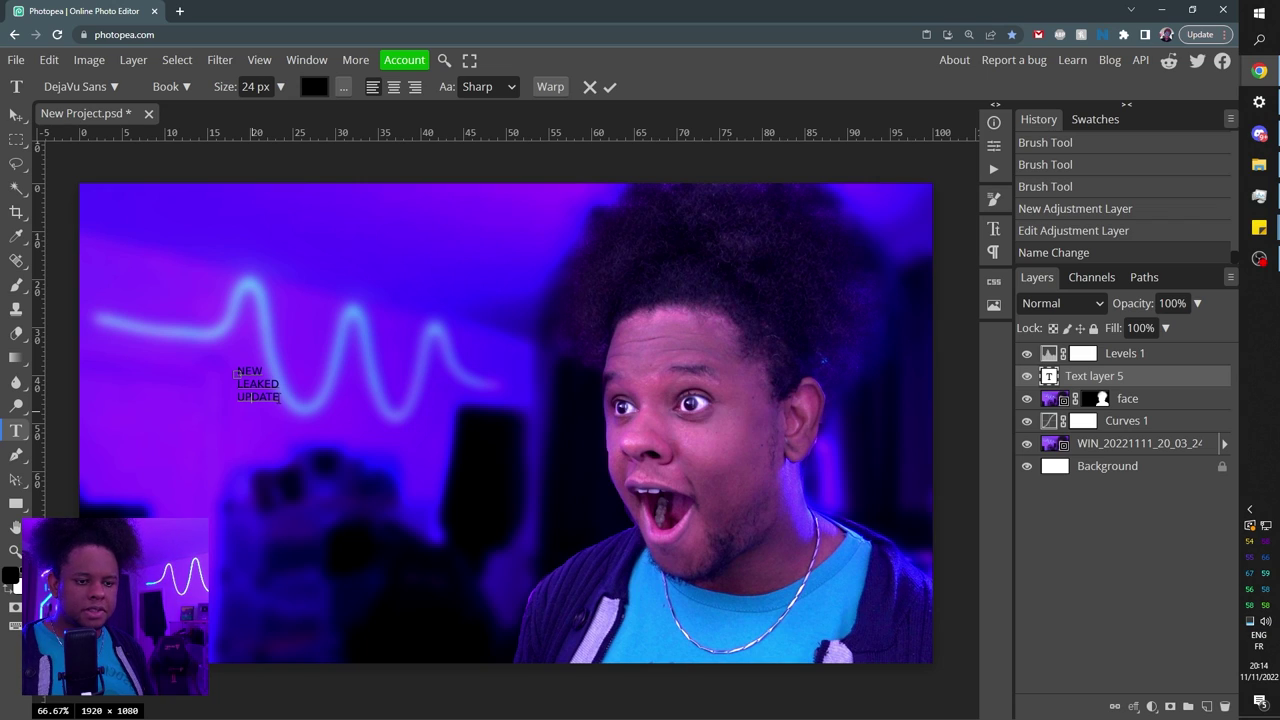
Select all of the NEW LEAKED UPDATE text and change its colour to white
{"action": "left_click_drag", "start_coordinate": [279, 397], "coordinate": [245, 370]}
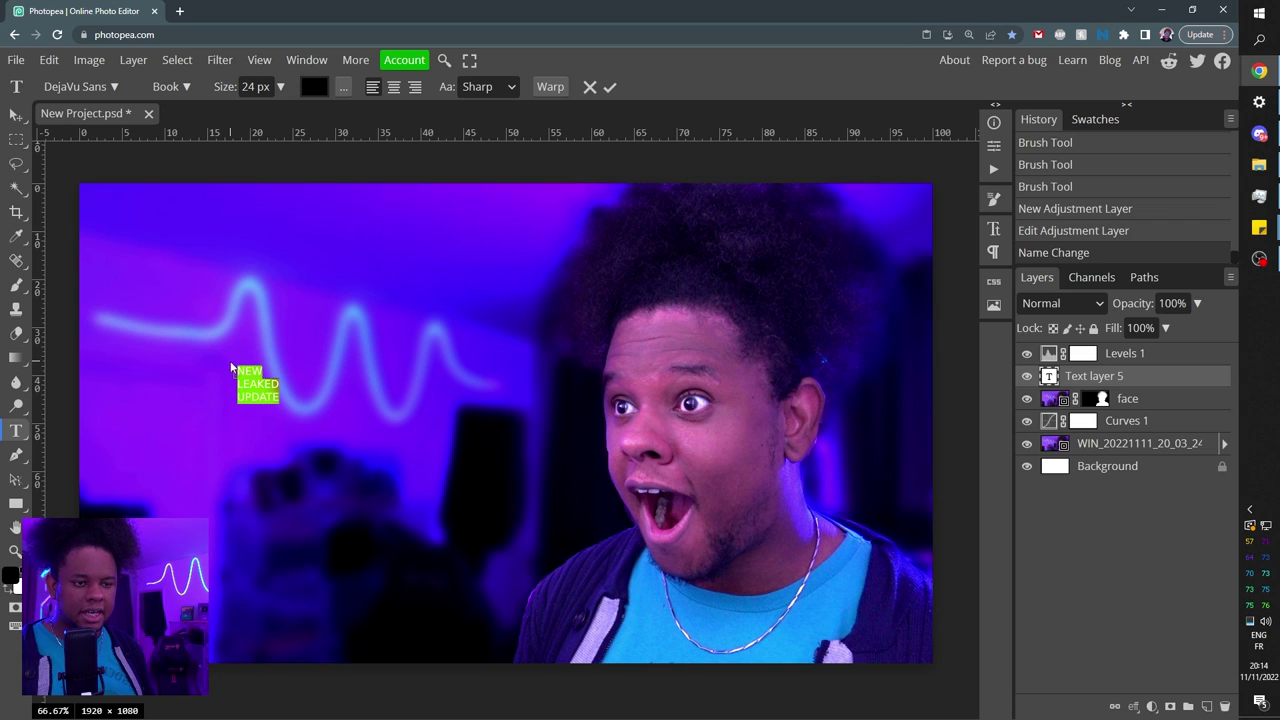
{"action": "left_click", "coordinate": [322, 91]}
{"action": "left_click_drag", "start_coordinate": [205, 320], "coordinate": [137, 211]}
{"action": "left_click", "coordinate": [483, 221]}
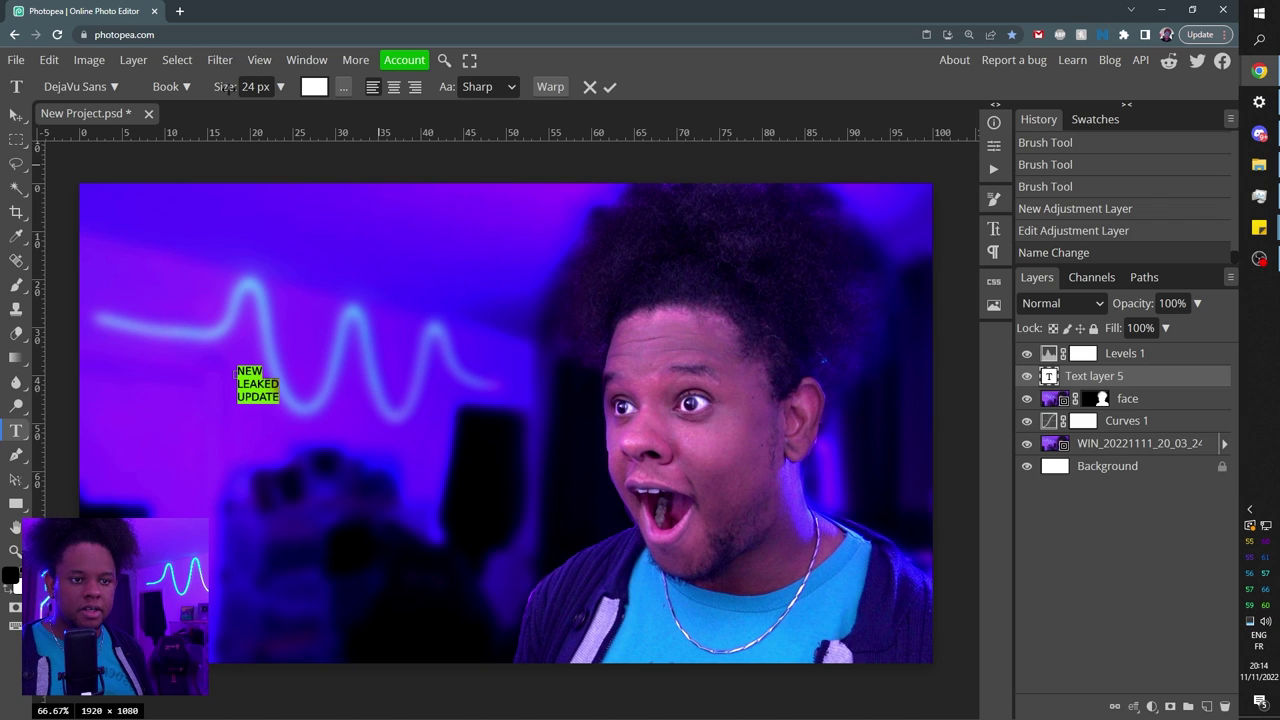
Enlarge the text to 221 px and move it clear of the man's face into the empty background
{"action": "left_click_drag", "start_coordinate": [224, 87], "coordinate": [352, 95]}
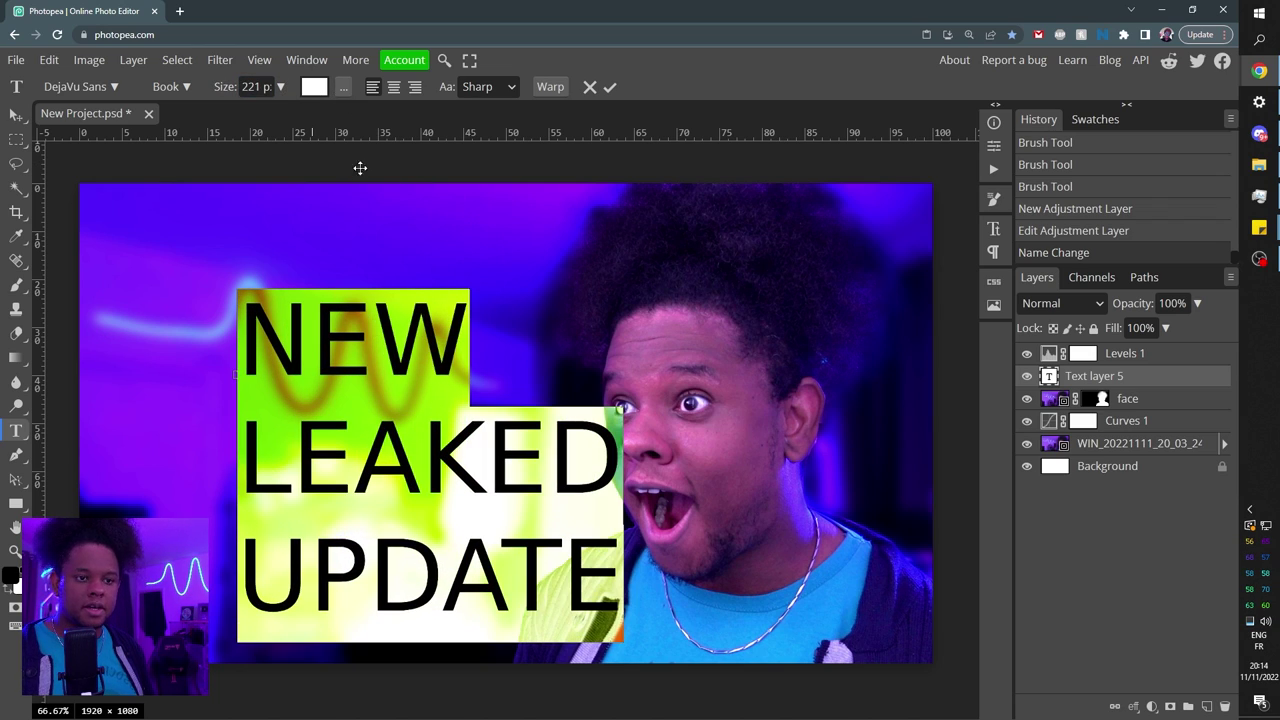
{"action": "left_click_drag", "start_coordinate": [360, 263], "coordinate": [257, 228]}
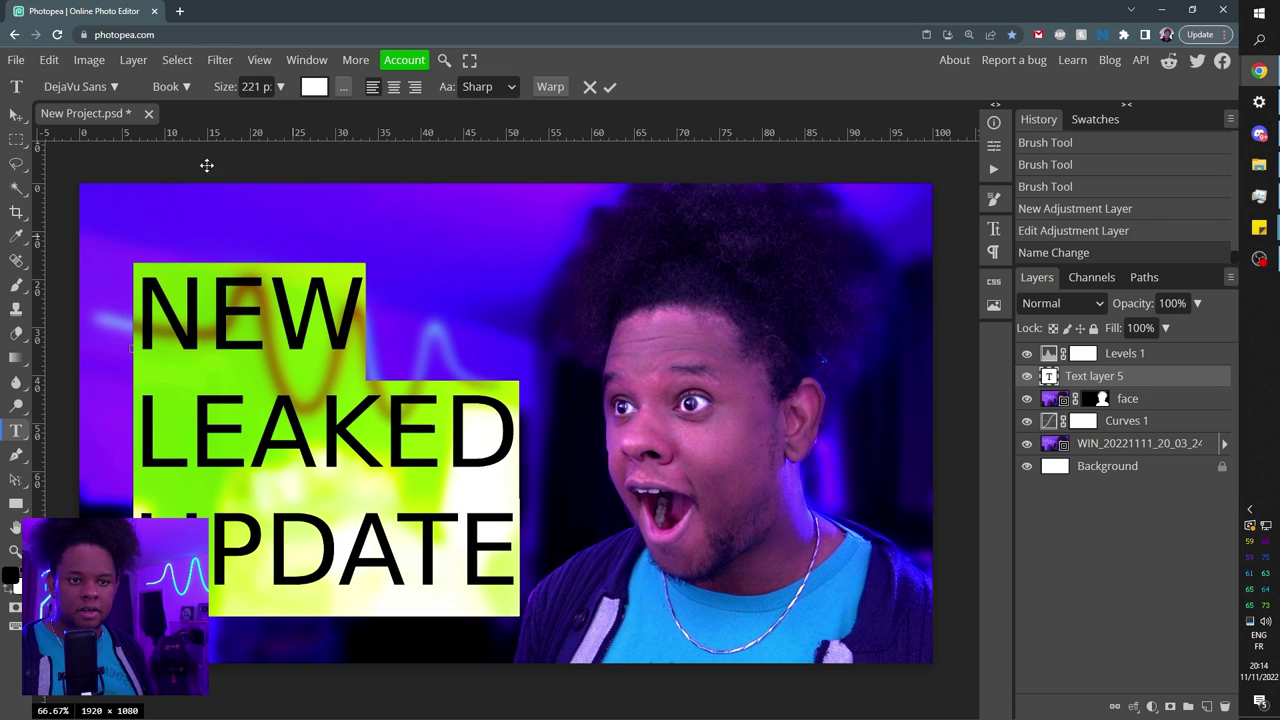
Try the Dela Gothic One and Distant Galaxy fonts on the title text, and settle on Hetilica Bold
{"action": "left_click", "coordinate": [114, 87]}
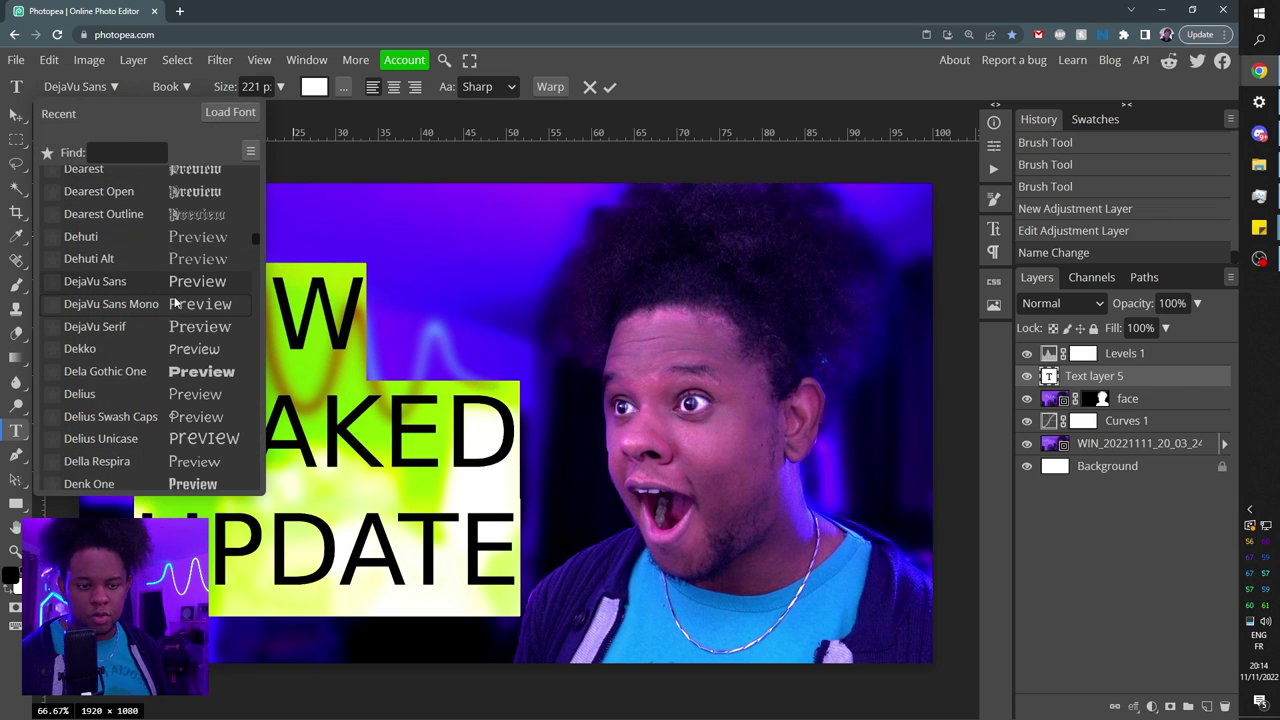
{"action": "left_click", "coordinate": [140, 374]}
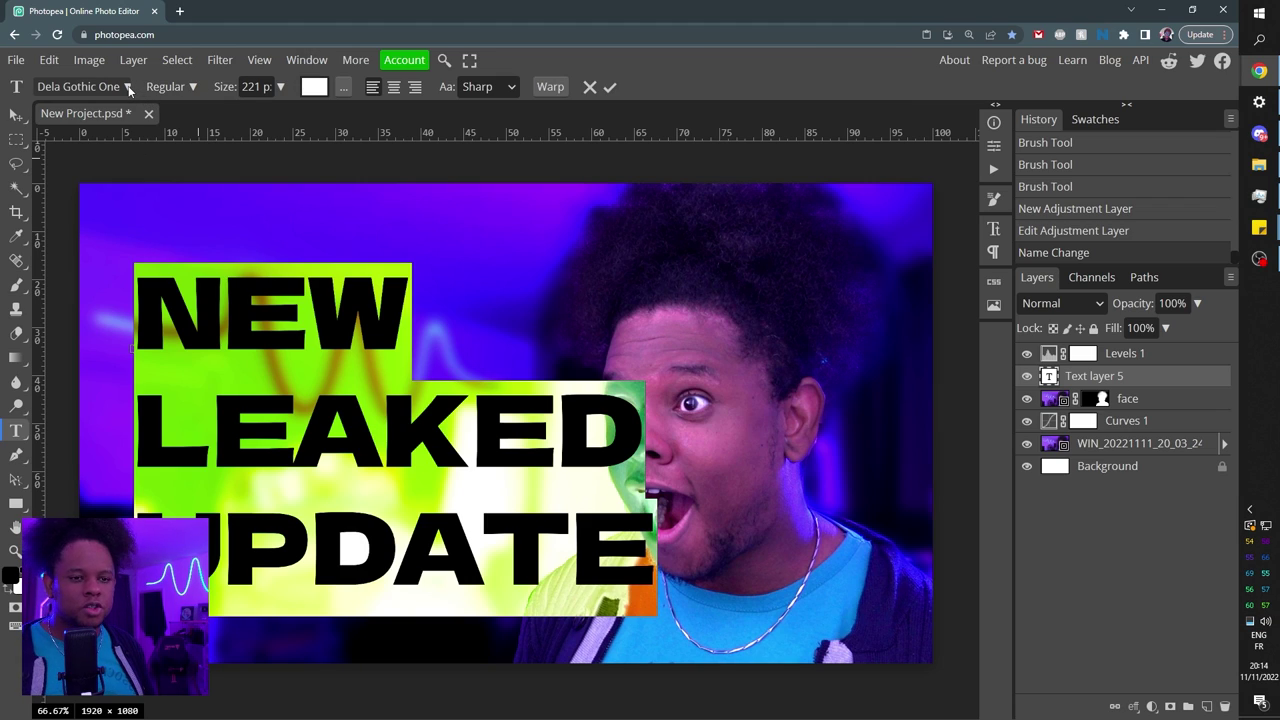
{"action": "left_click", "coordinate": [128, 88]}
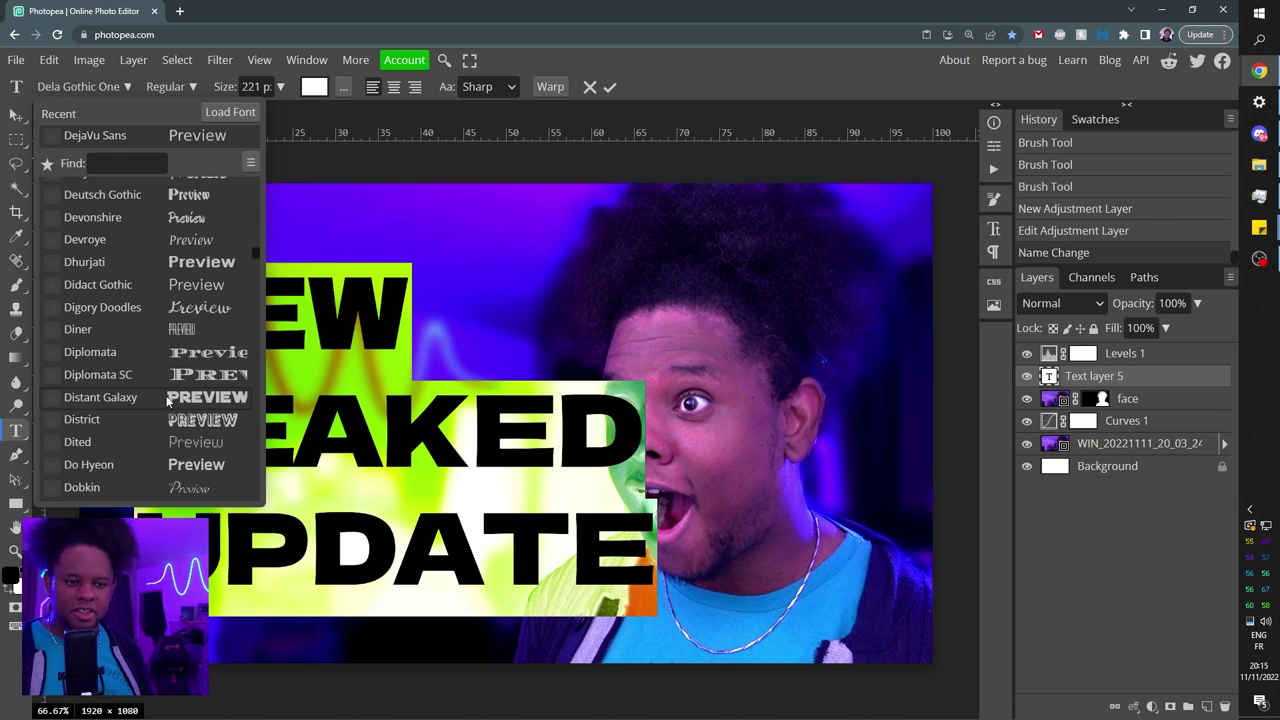
{"action": "left_click", "coordinate": [100, 397]}
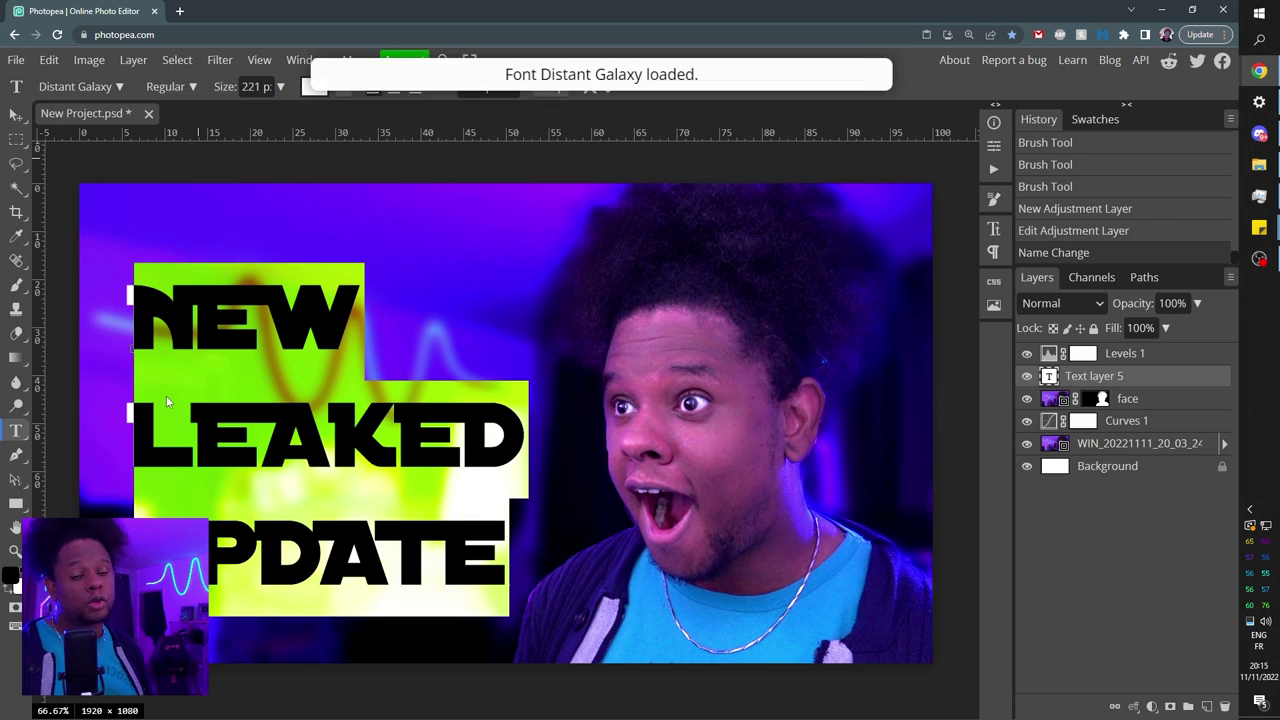
{"action": "left_click", "coordinate": [80, 86]}
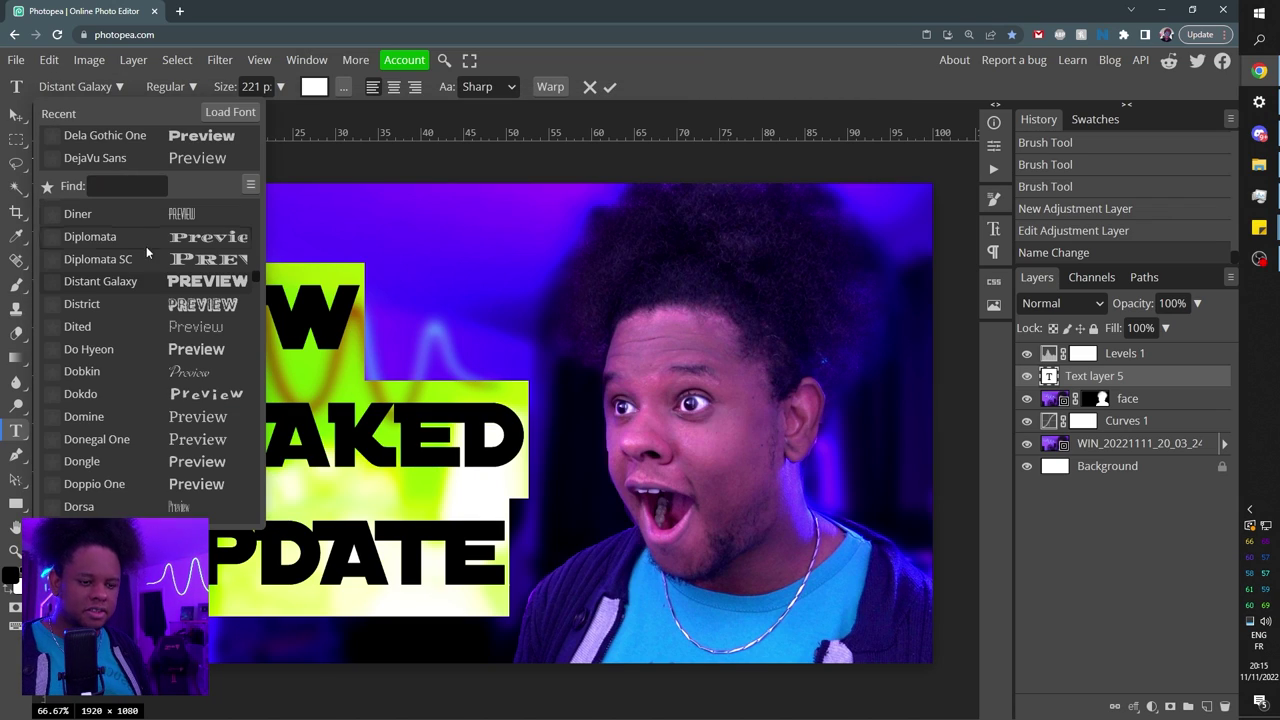
{"action": "left_click", "coordinate": [100, 157]}
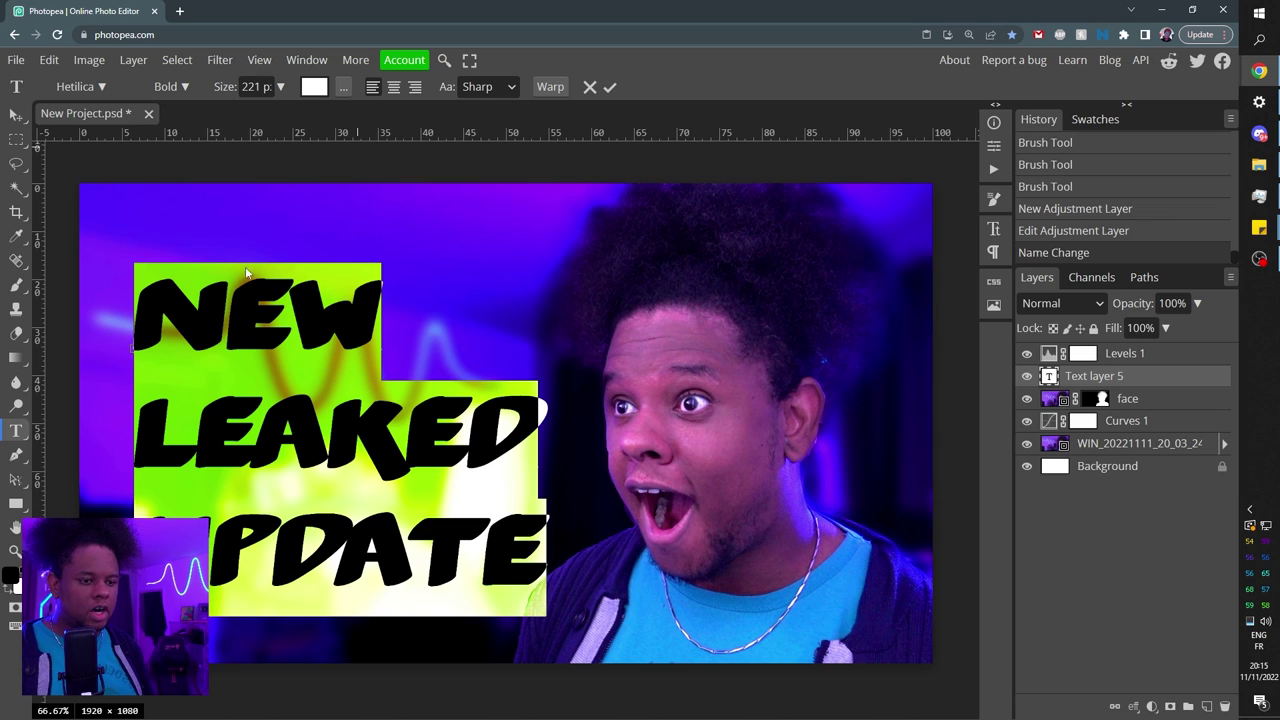
Move the NEW LEAKED UPDATE text slightly higher, and delete its layer
{"action": "left_click", "coordinate": [16, 115]}
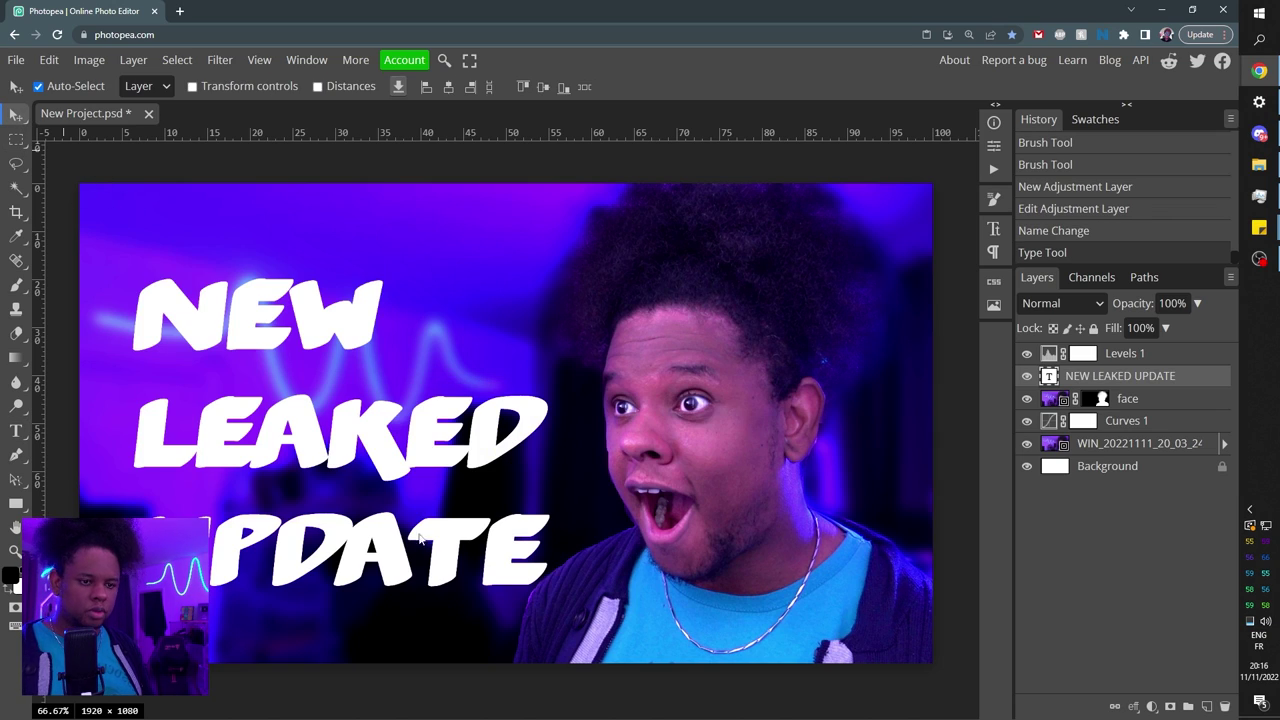
{"action": "left_click_drag", "start_coordinate": [389, 456], "coordinate": [390, 432]}
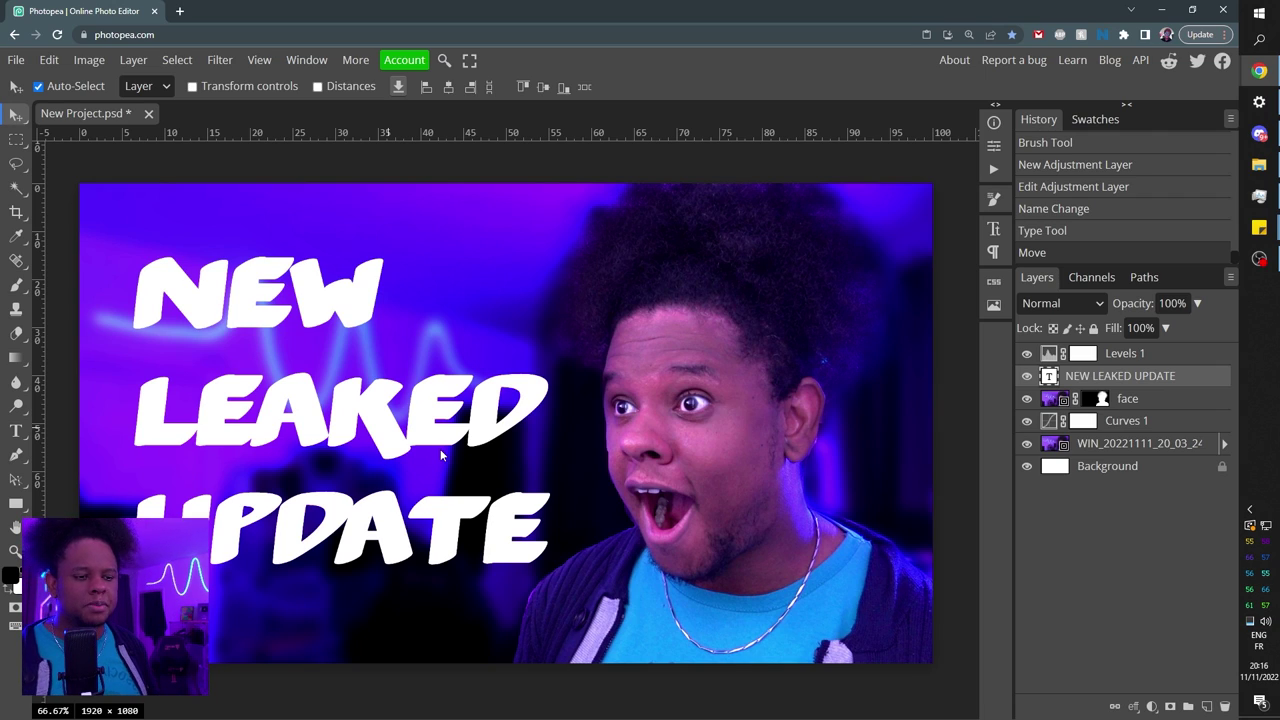
{"action": "left_click_drag", "start_coordinate": [1128, 380], "coordinate": [1224, 708]}
Open the TextStudio website (textstudio.fr) in a new browser tab
{"action": "left_click", "coordinate": [179, 11]}
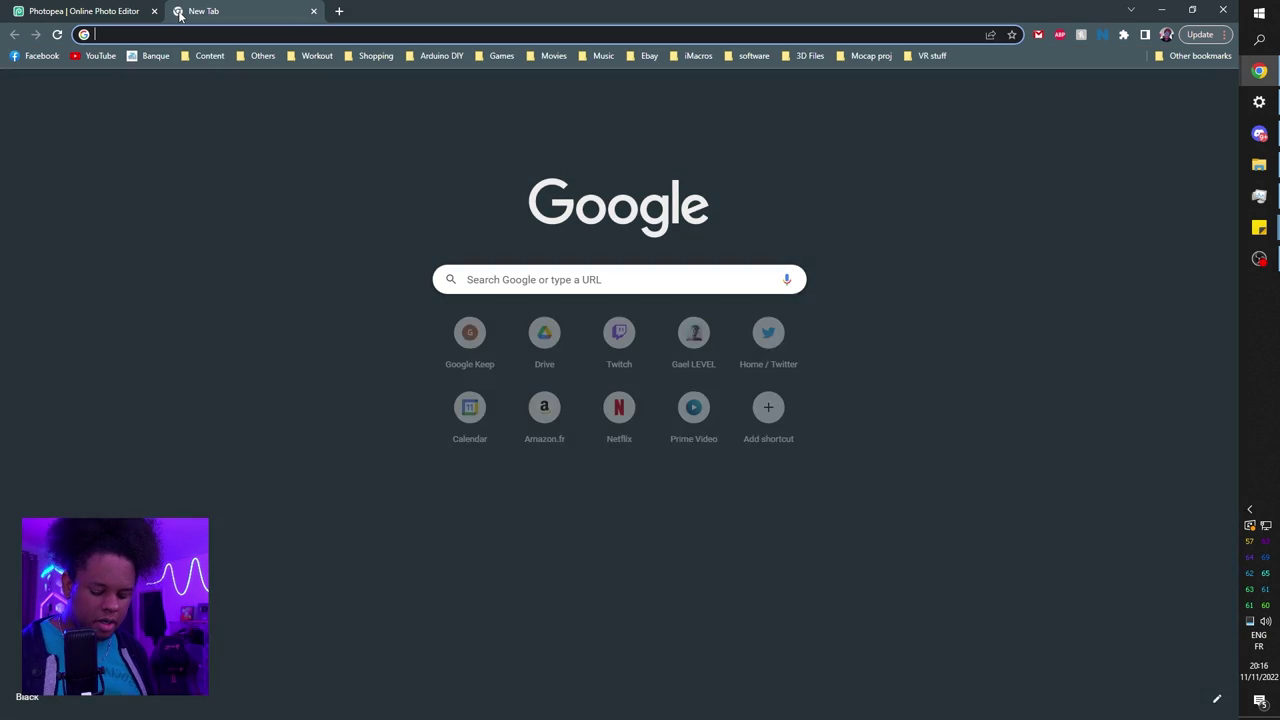
{"action": "type", "text": "te"}
{"action": "key", "text": "Return"}
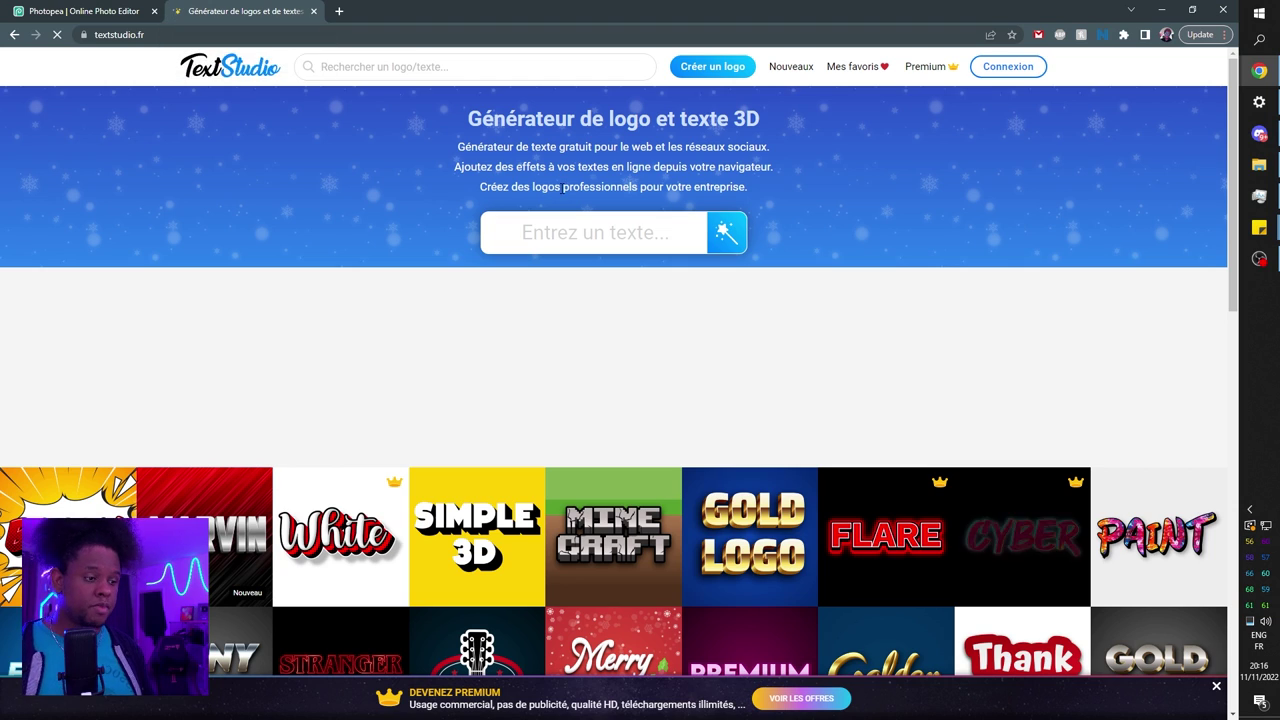
Look through the TextStudio gallery and open the ALPHA 3D text effect with the orange glow, dismissing the advert
{"action": "scroll", "coordinate": [477, 316], "scroll_direction": "down", "scroll_amount": 4}
{"action": "scroll", "coordinate": [477, 316], "scroll_direction": "down", "scroll_amount": 1}
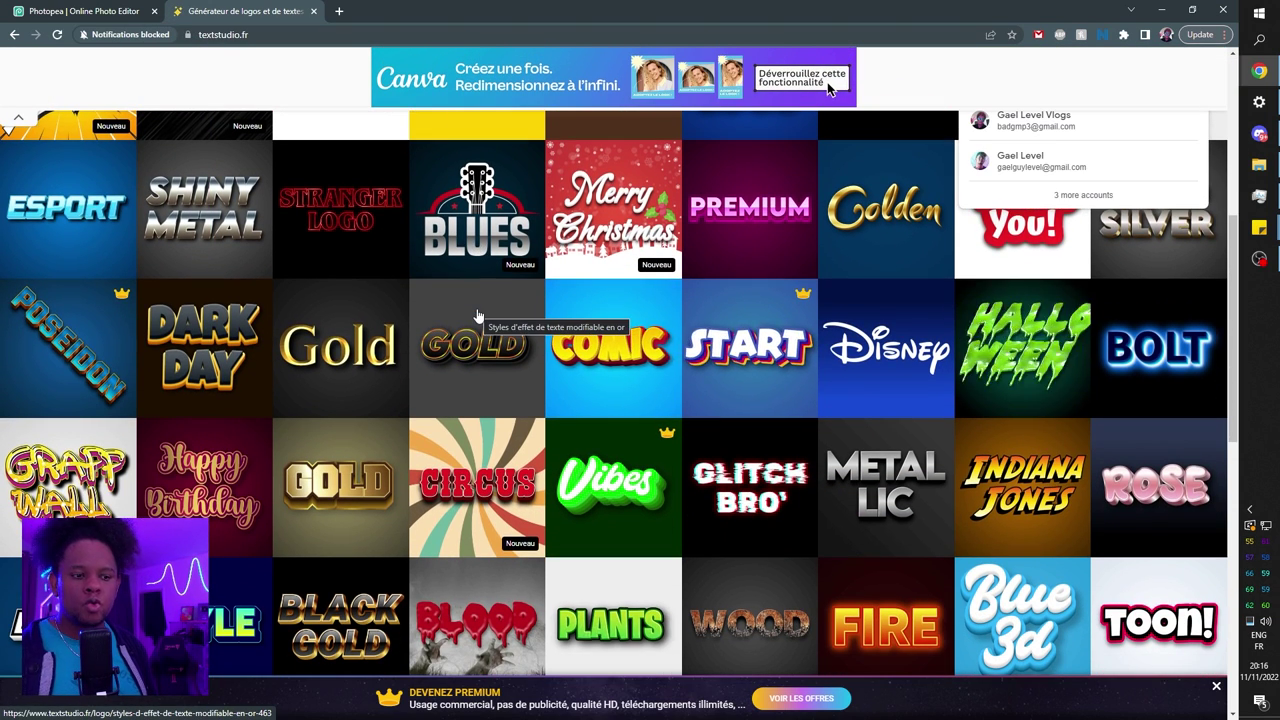
{"action": "scroll", "coordinate": [477, 318], "scroll_direction": "down", "scroll_amount": 2}
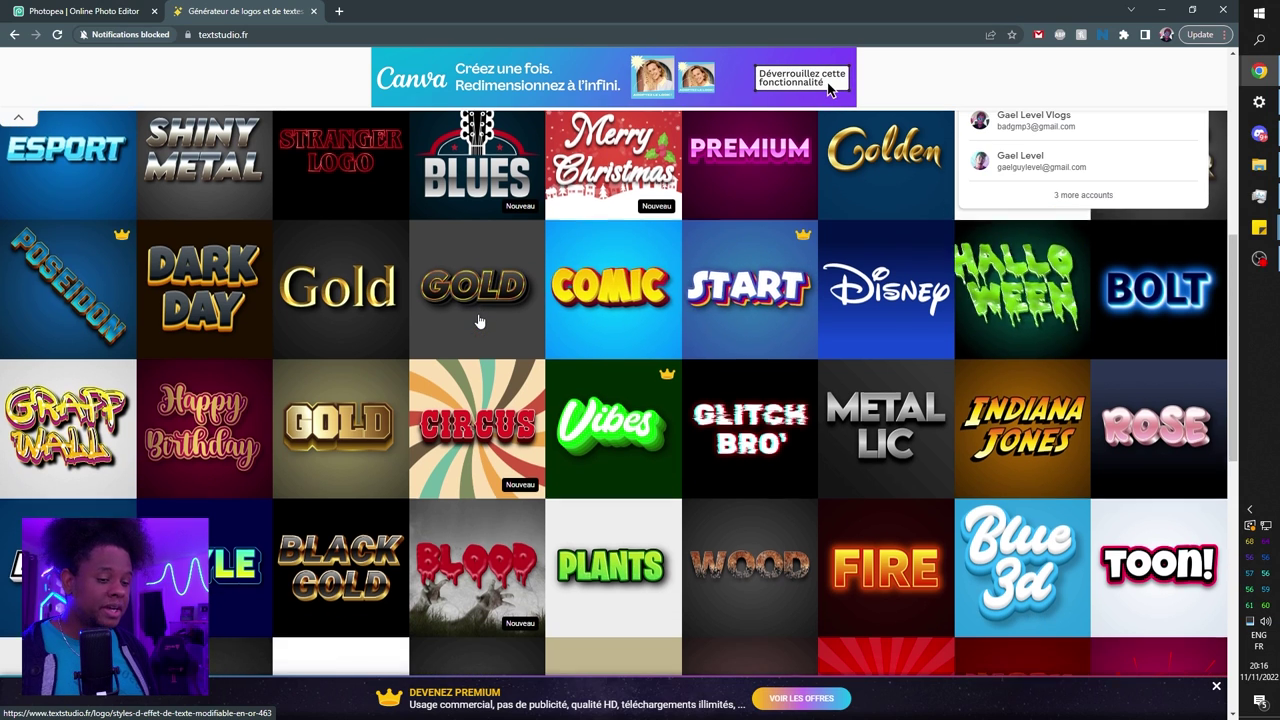
{"action": "left_click", "coordinate": [58, 16]}
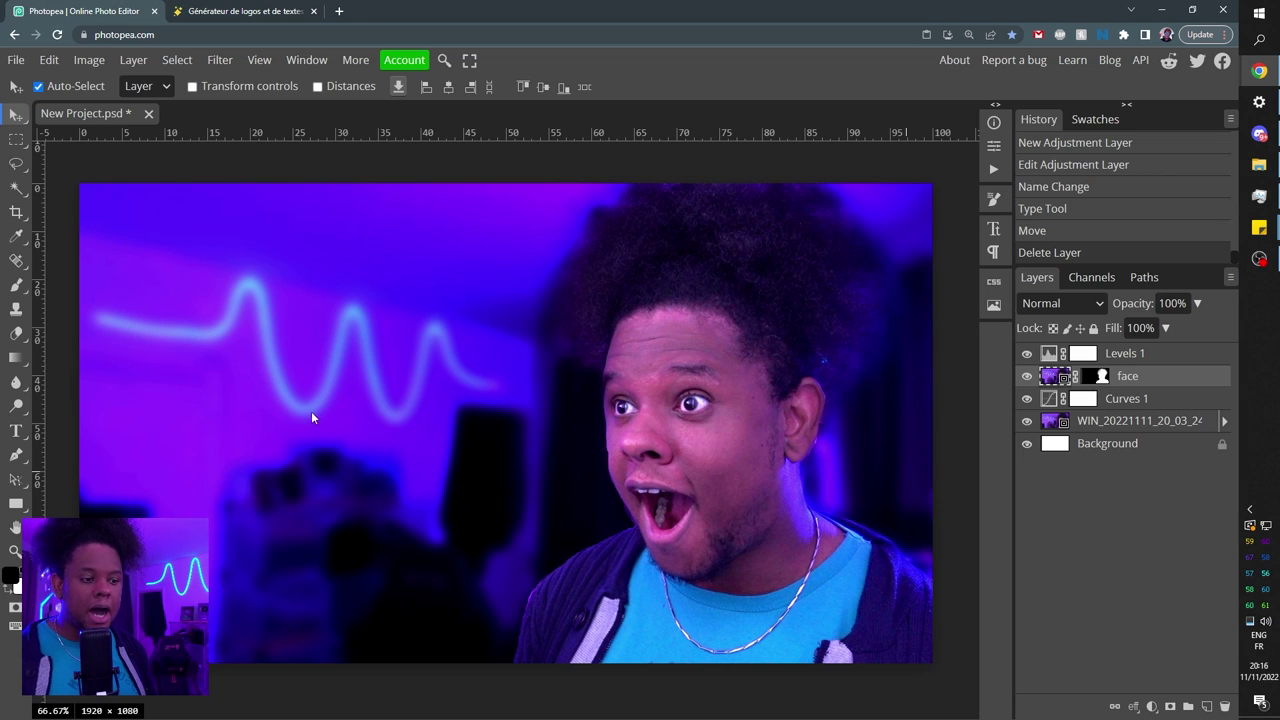
{"action": "left_click", "coordinate": [245, 10]}
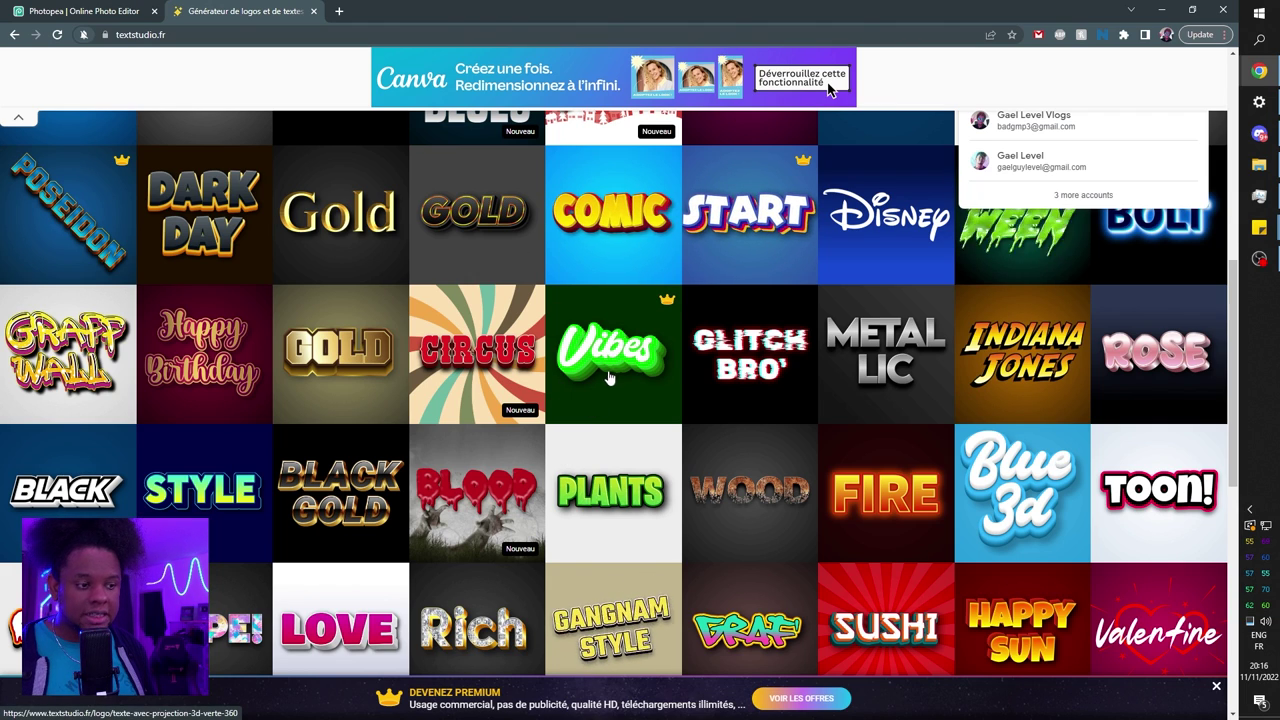
{"action": "scroll", "coordinate": [614, 378], "scroll_direction": "down", "scroll_amount": 5}
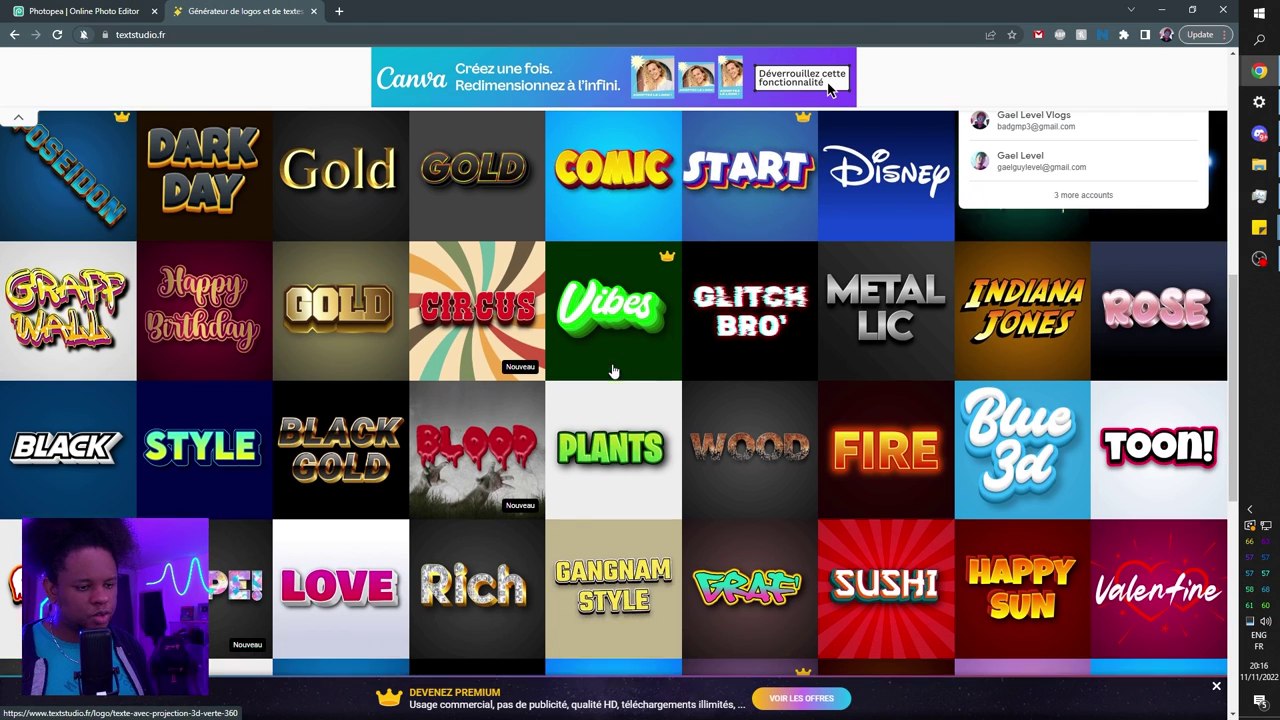
{"action": "scroll", "coordinate": [614, 388], "scroll_direction": "down", "scroll_amount": 3}
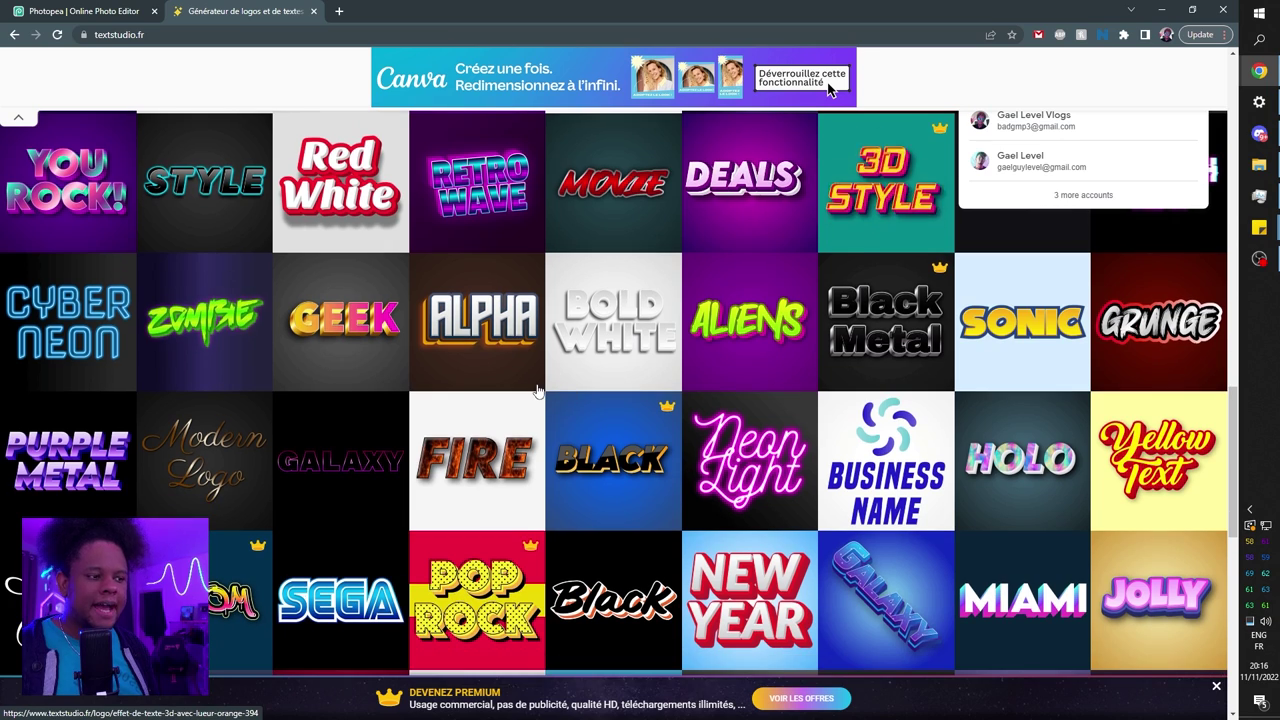
{"action": "scroll", "coordinate": [522, 358], "scroll_direction": "down", "scroll_amount": 1}
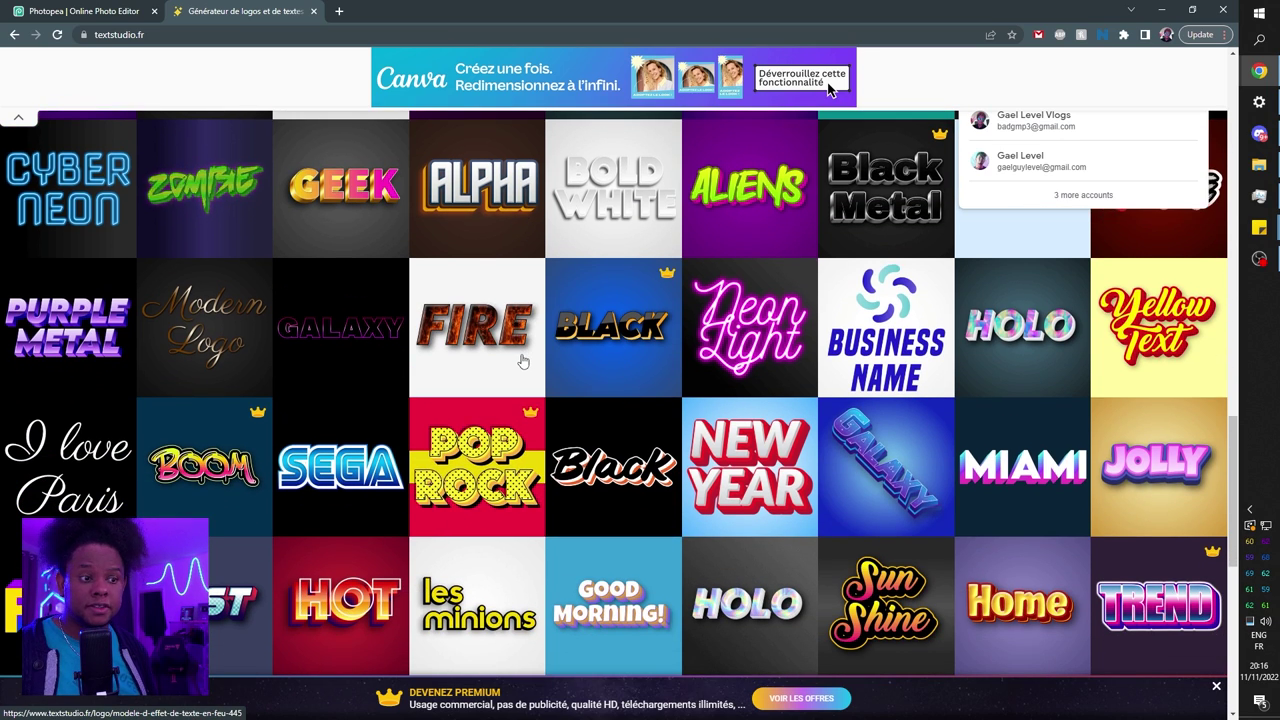
{"action": "left_click", "coordinate": [456, 197]}
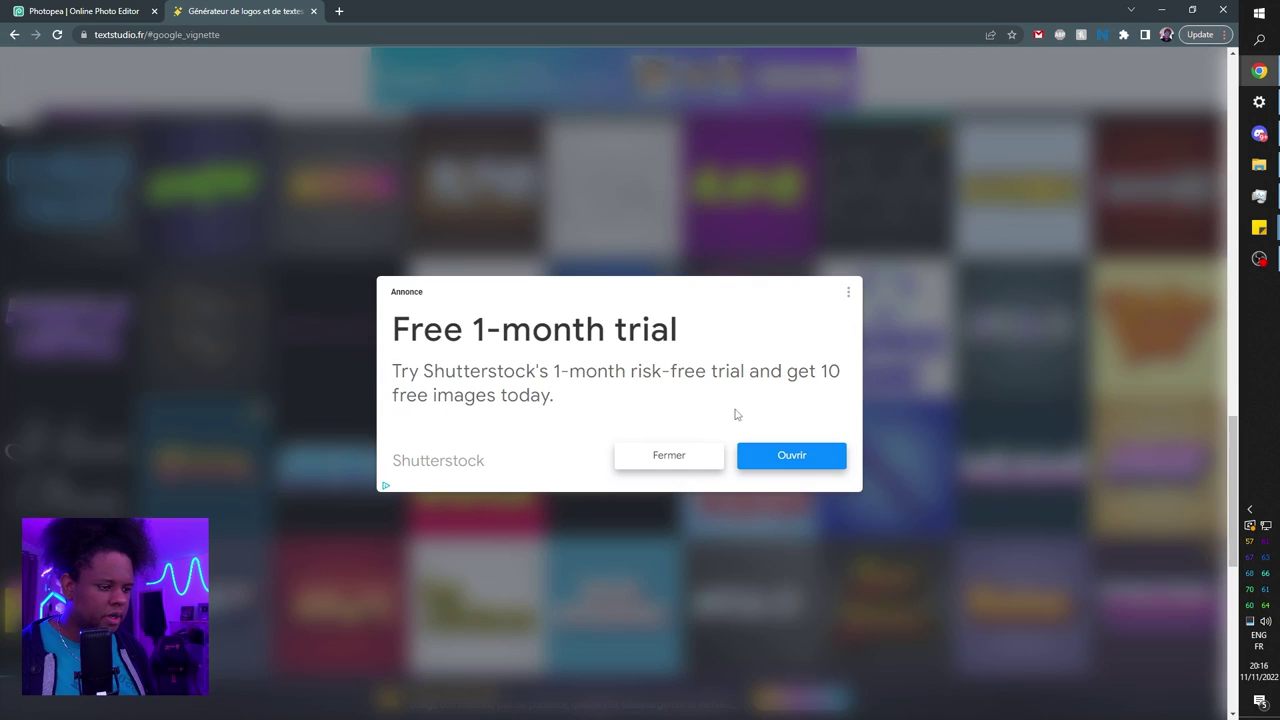
{"action": "left_click", "coordinate": [693, 466]}
Replace the template's text with "YOUTUBE THUMBNAIL GUIDE!" on three lines
{"action": "double_click", "coordinate": [423, 346]}
{"action": "type", "text": "YOUTUBE"}
{"action": "key", "text": "Return"}
{"action": "type", "text": "THUMBNAIL"}
{"action": "key", "text": "Return"}
{"action": "type", "text": "GUIDE!"}
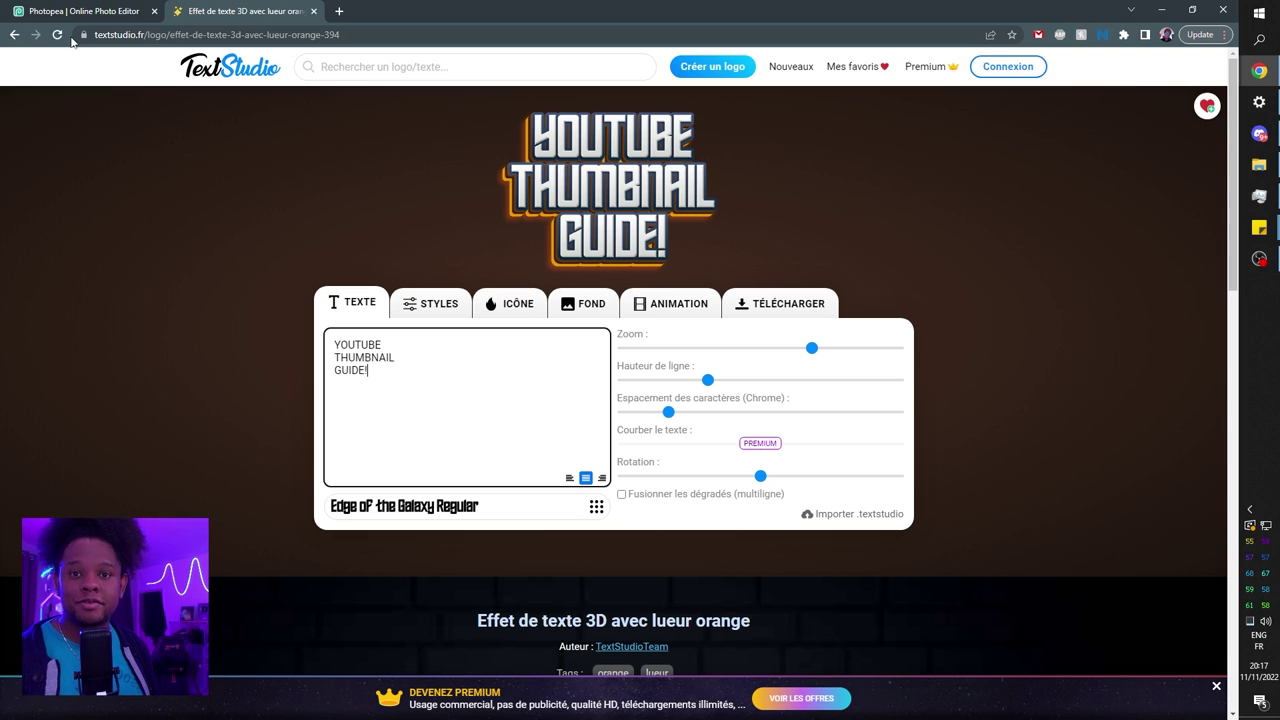
Replace the whole logo text with "CLICK BAIT" on two lines
{"action": "key", "text": "ctrl+a"}
{"action": "type", "text": "CLICK"}
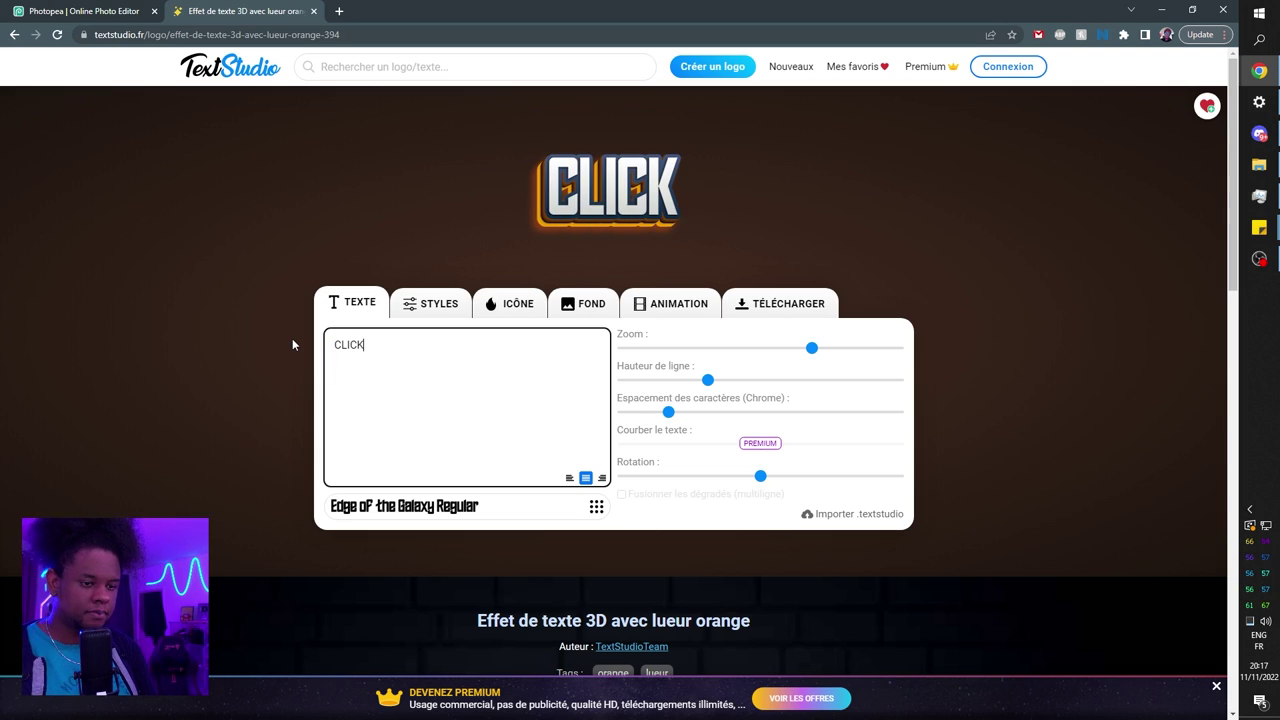
{"action": "key", "text": "Return"}
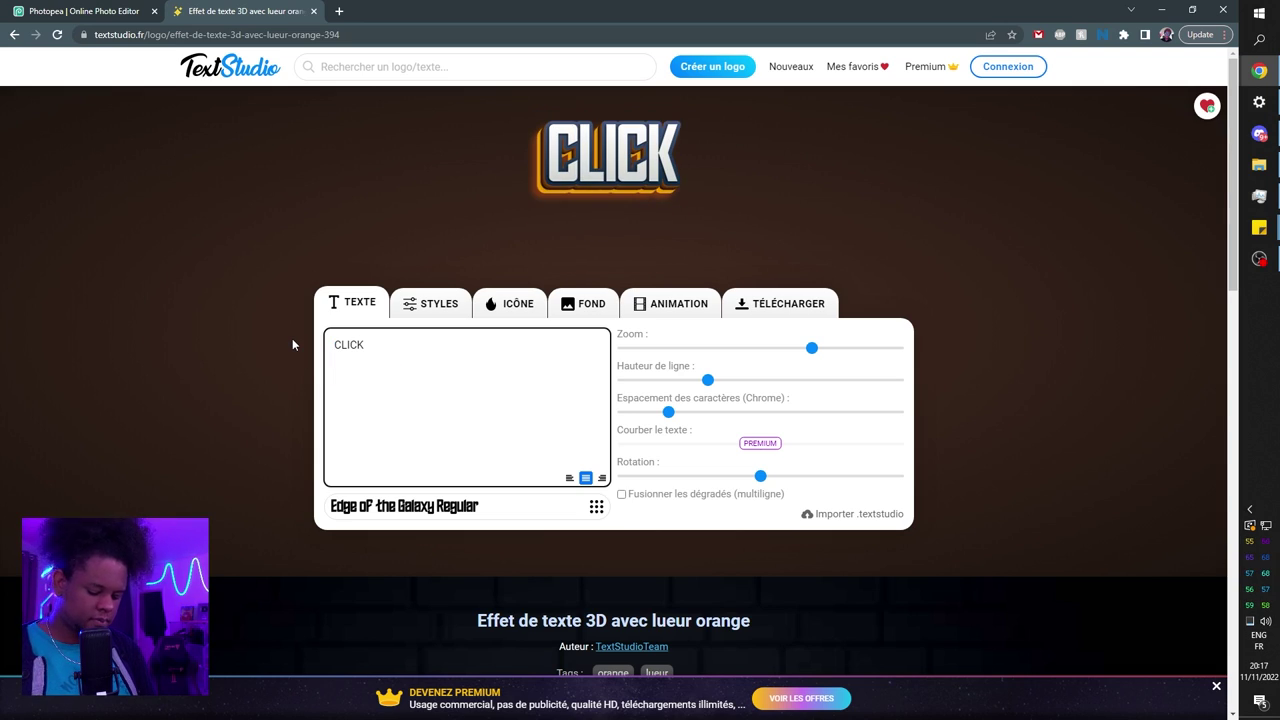
{"action": "type", "text": "BAIT"}
Turn off the orange external shadow #1 in the logo's style settings
{"action": "left_click", "coordinate": [430, 303]}
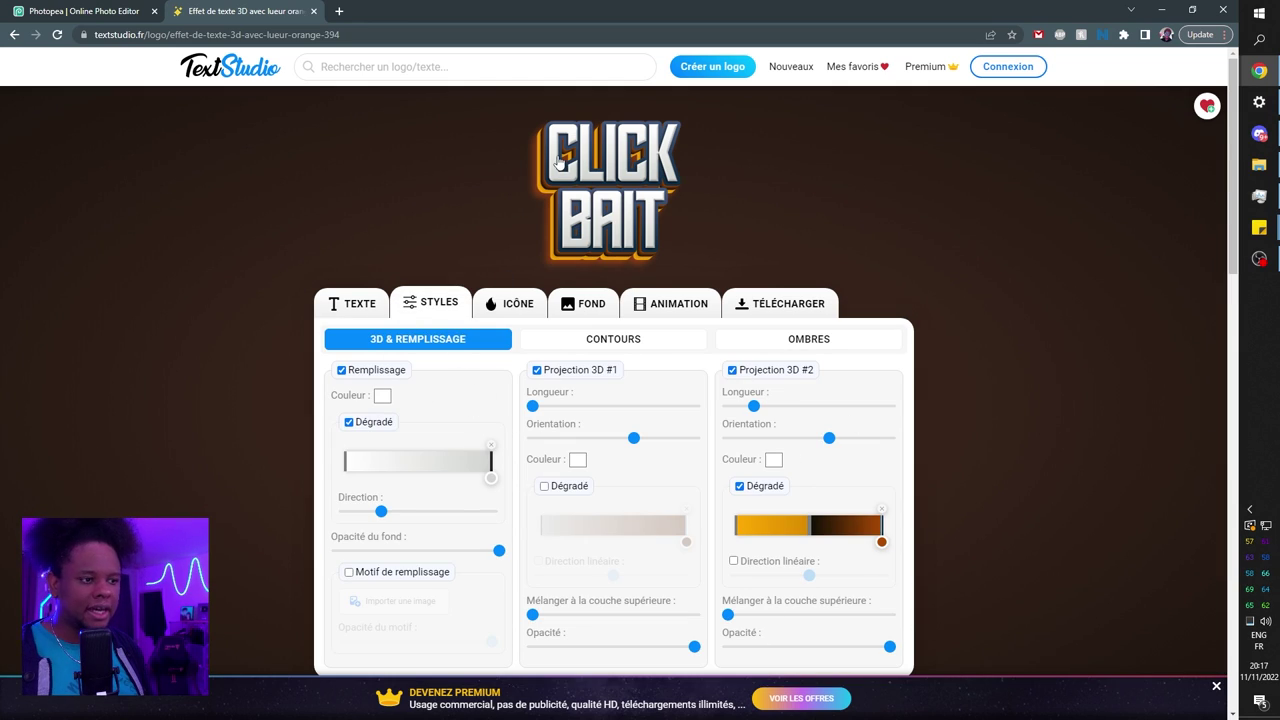
{"action": "left_click", "coordinate": [770, 344]}
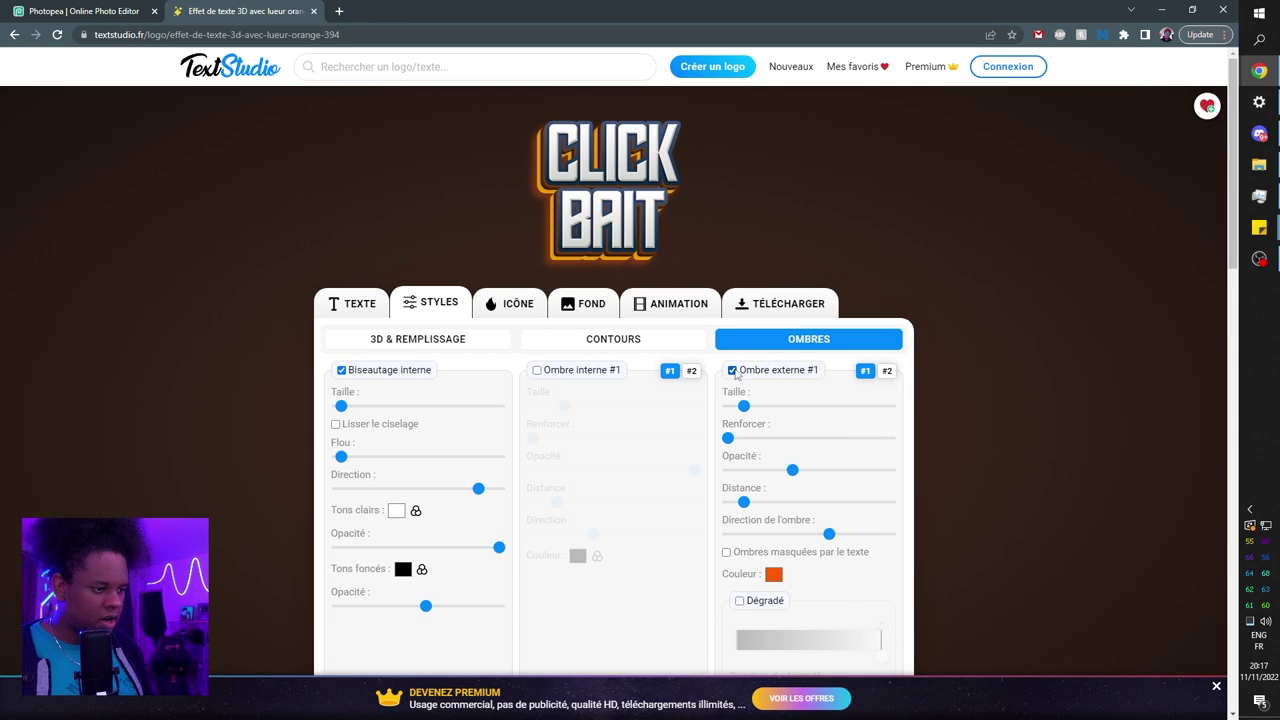
{"action": "left_click", "coordinate": [733, 371]}
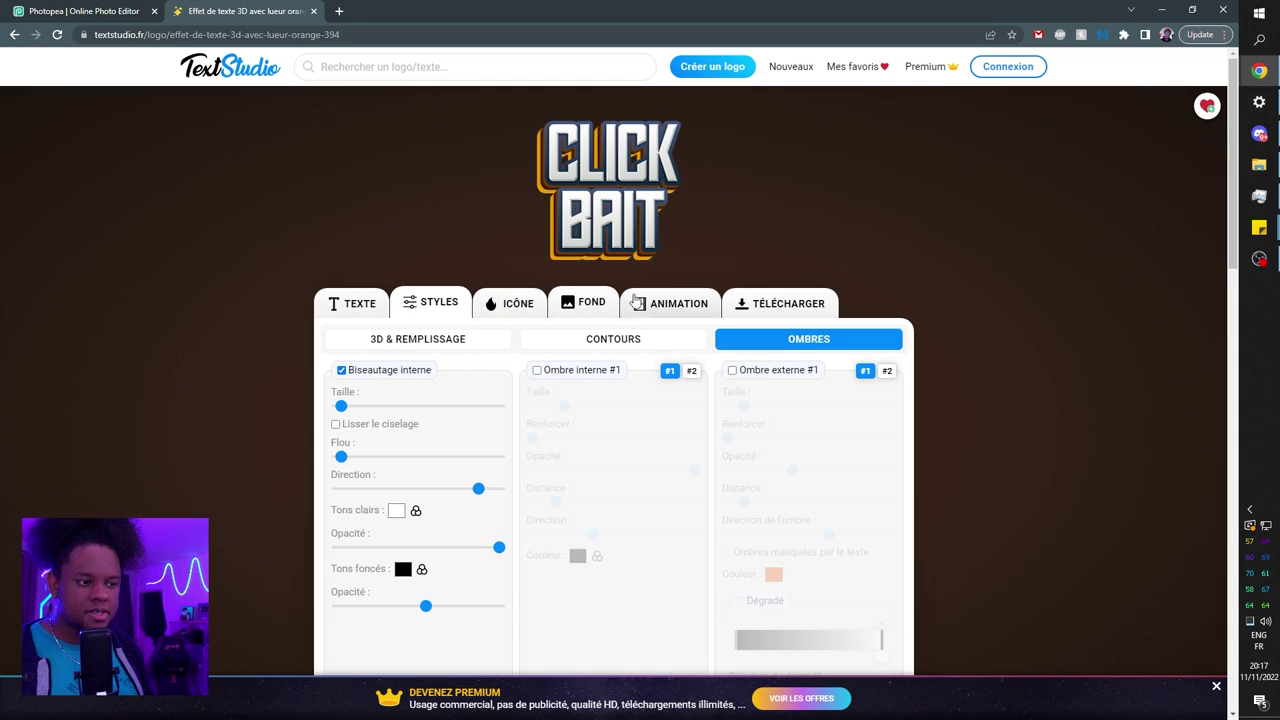
Check the download options with medium quality, and disable the logo's background to make it transparent
{"action": "left_click", "coordinate": [800, 306]}
{"action": "left_click", "coordinate": [488, 400]}
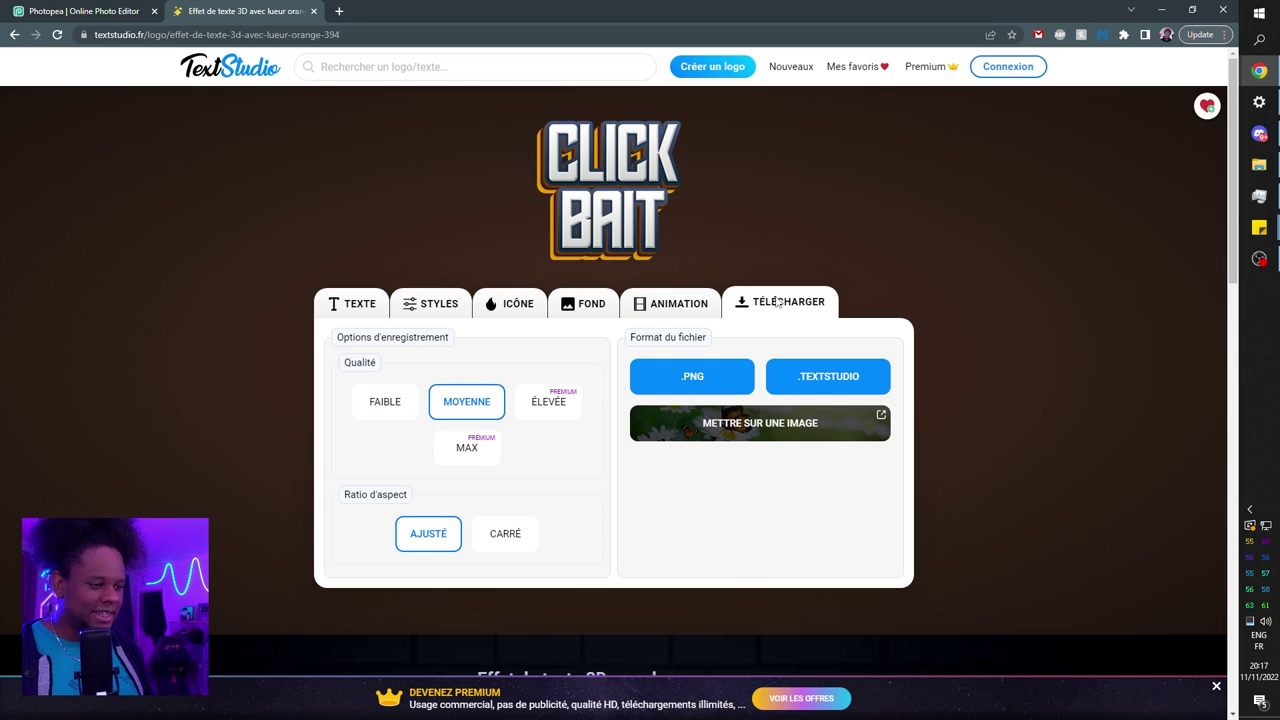
{"action": "left_click", "coordinate": [596, 306]}
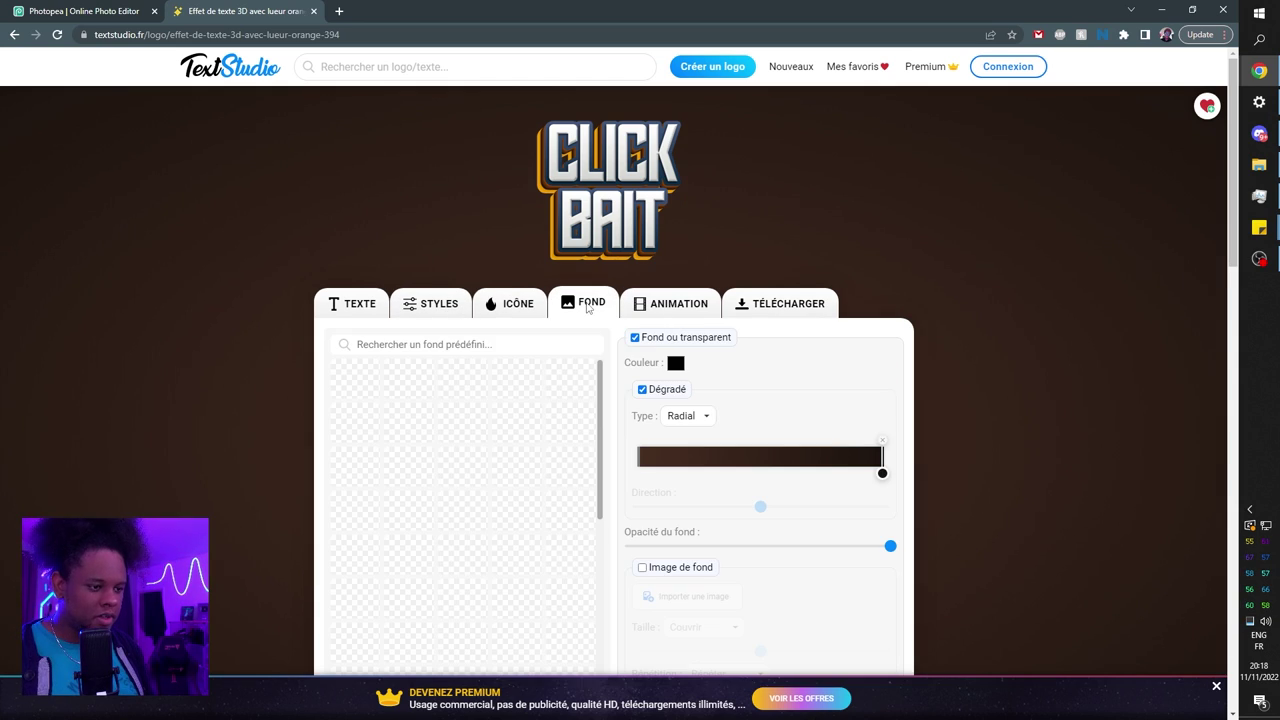
{"action": "left_click", "coordinate": [635, 338]}
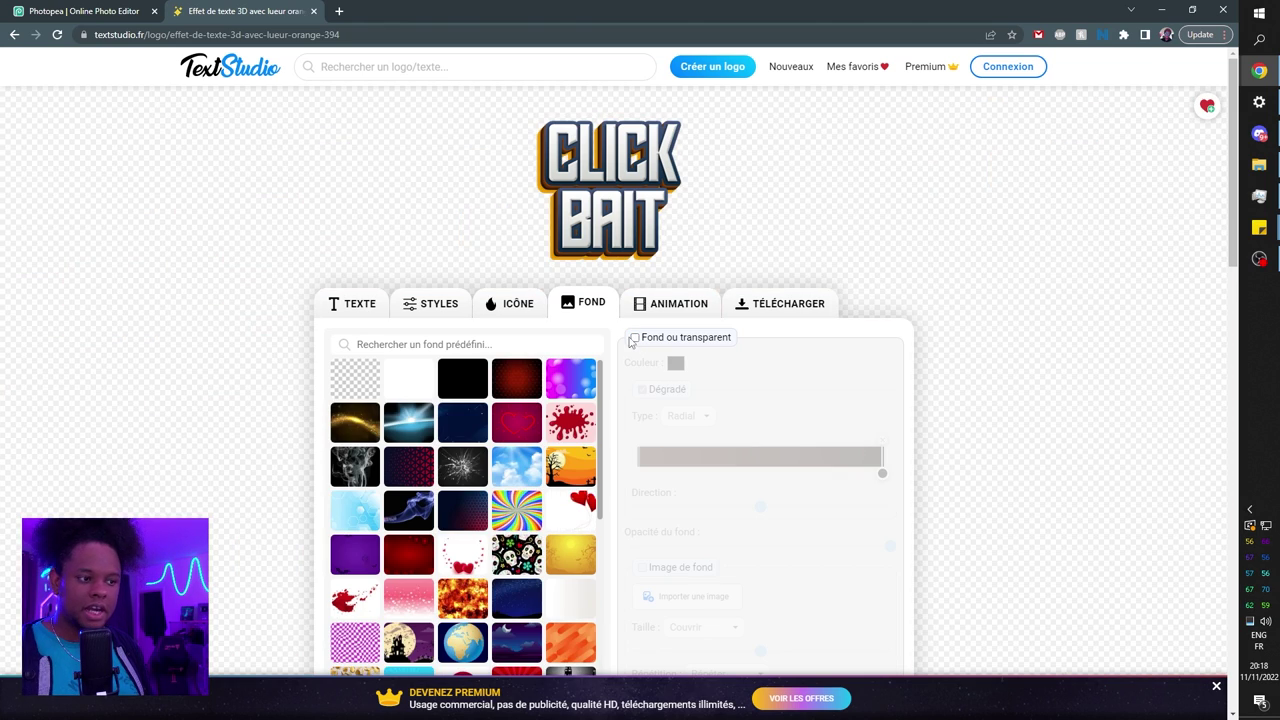
Export the CLICK BAIT logo as a medium-quality PNG and save the downloaded file
{"action": "left_click", "coordinate": [783, 303]}
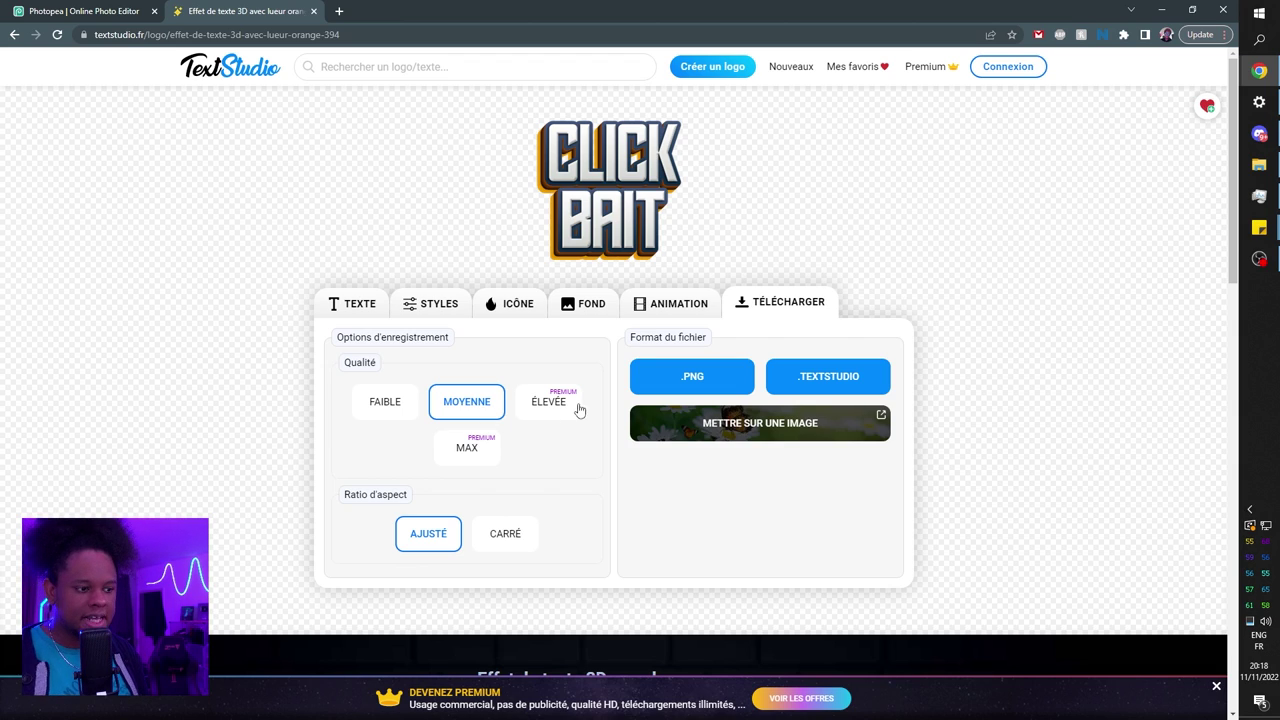
{"action": "left_click", "coordinate": [670, 384]}
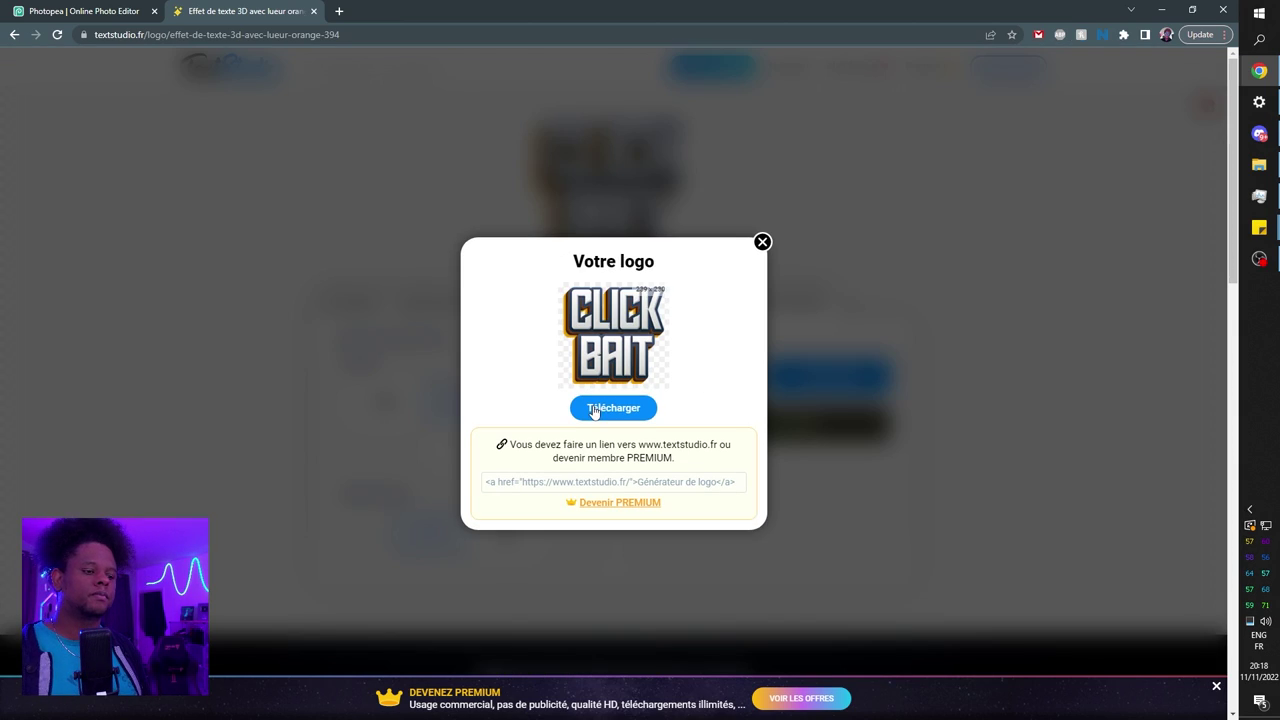
{"action": "left_click", "coordinate": [598, 408]}
{"action": "left_click", "coordinate": [437, 582]}
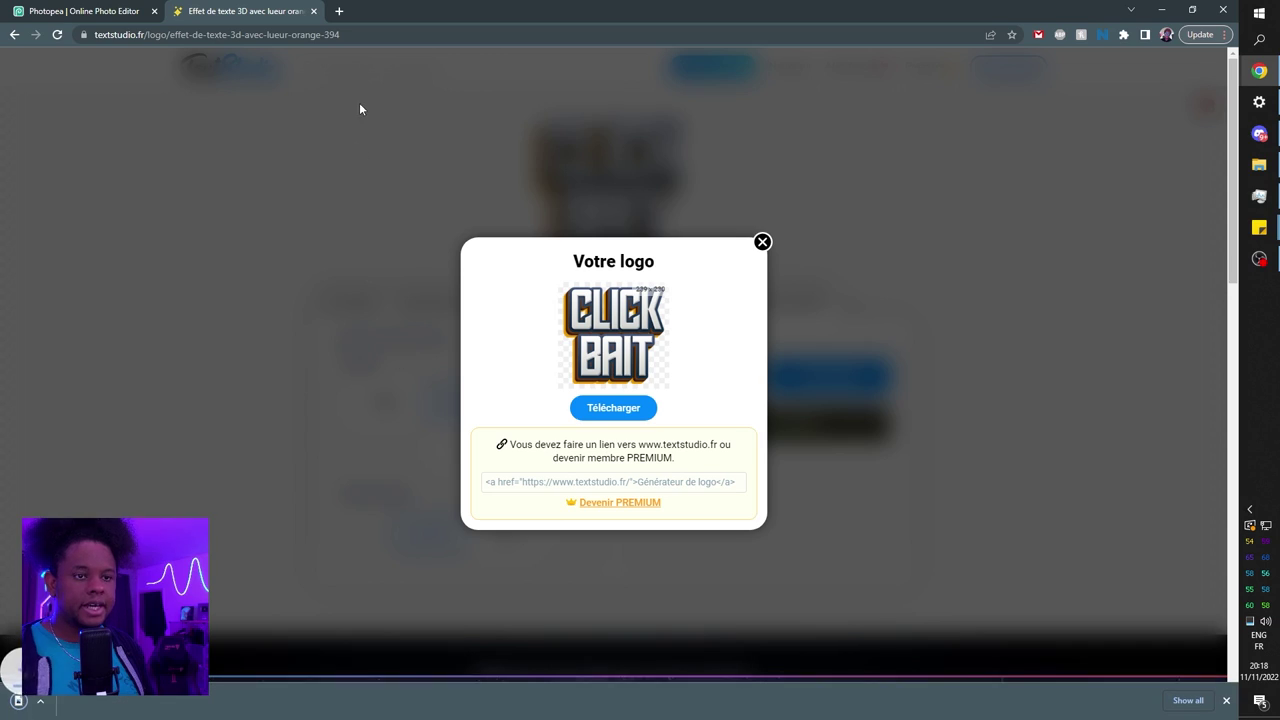
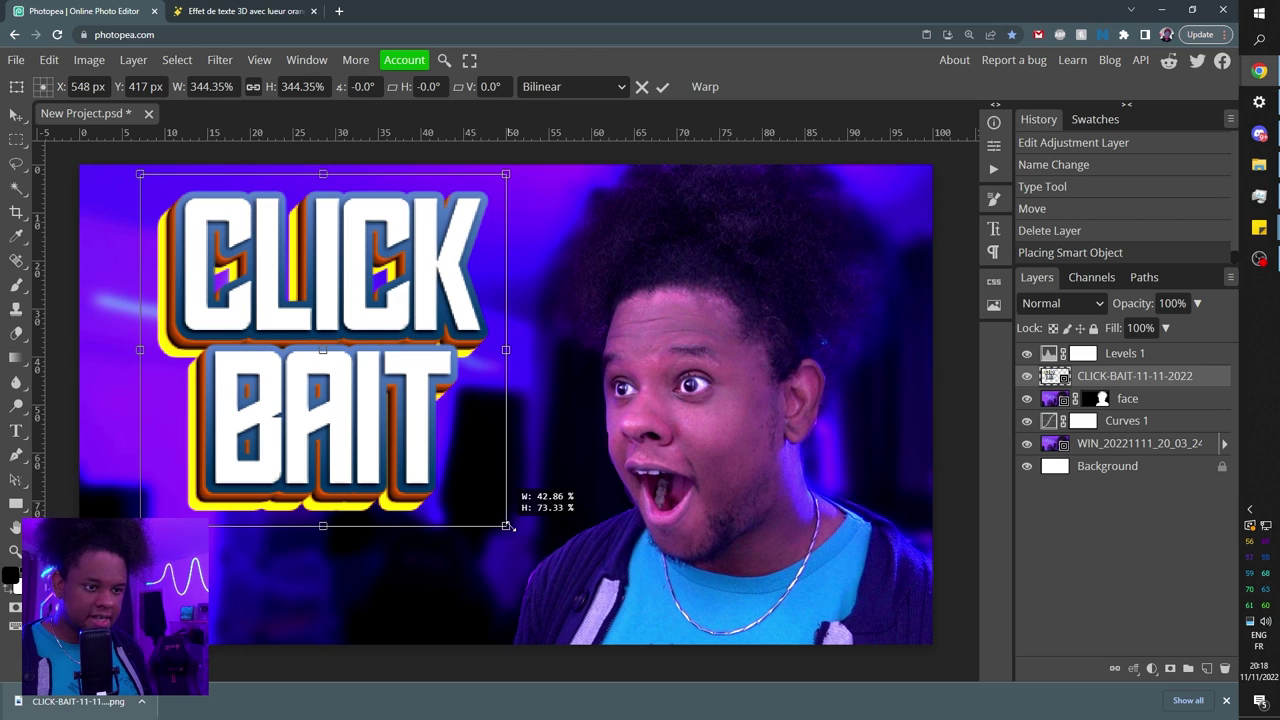
In Photopea, place the CLICK-BAIT-11-11-2022 image above the face layer, enlarged to about 344% over the empty background
{"action": "key", "text": "Return"}
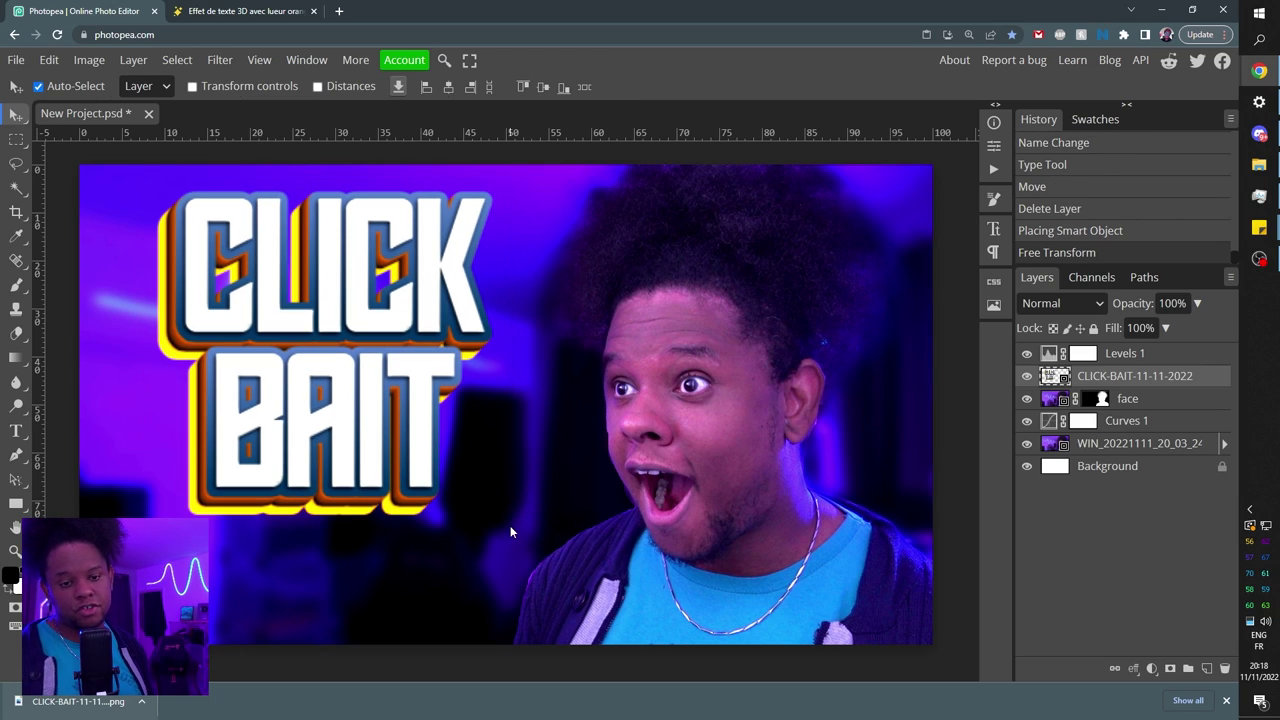
Add the text "THUMBNAILS" in white 221 px Hetilica Bold just below the CLICK BAIT logo
{"action": "left_click", "coordinate": [16, 430]}
{"action": "left_click", "coordinate": [148, 505]}
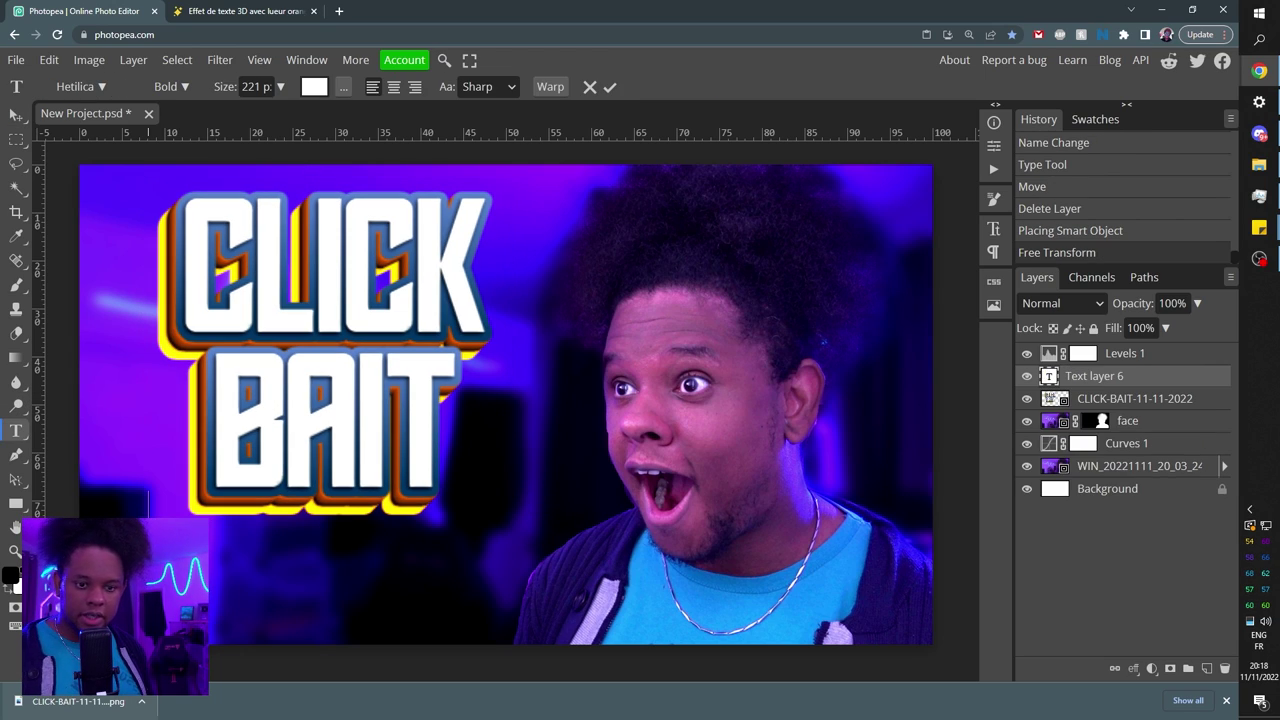
{"action": "type", "text": "THU"}
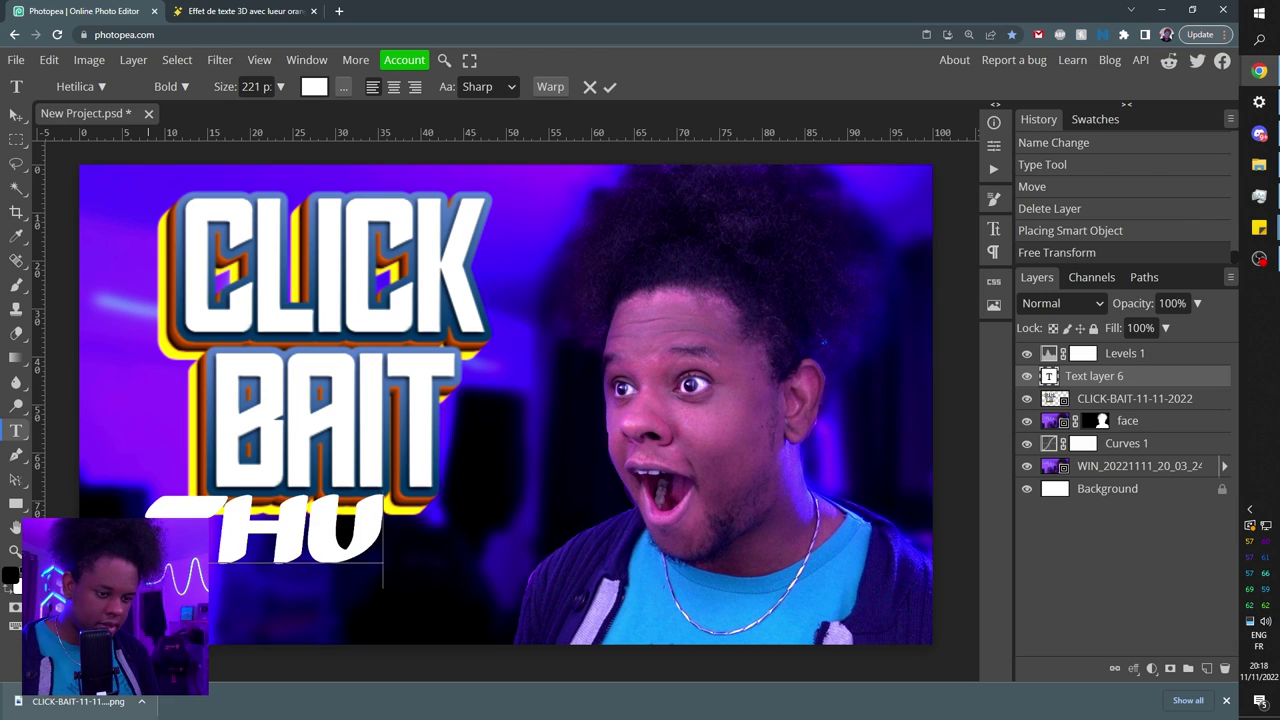
{"action": "type", "text": "MBNAILS"}
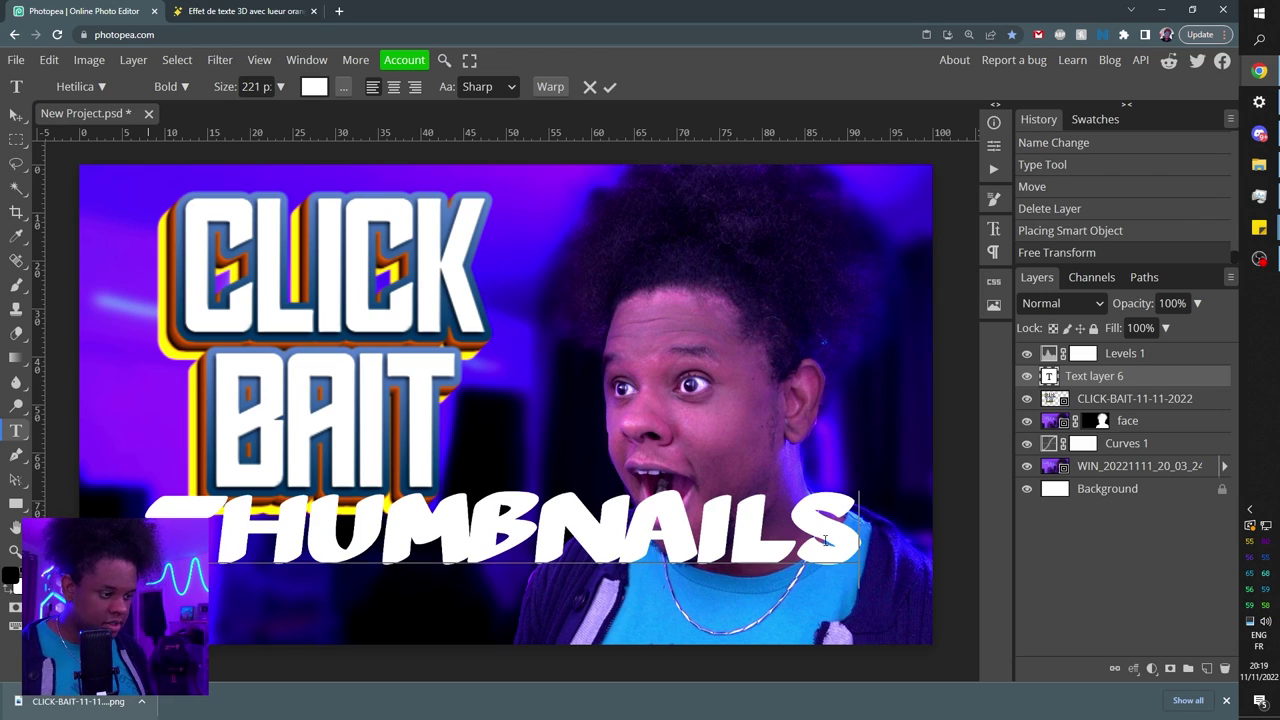
Reduce the entire THUMBNAILS text to a size of 101 px and select the CLICK-BAIT-11-11-2022 layer below it
{"action": "key", "text": "ctrl+a"}
{"action": "left_click_drag", "start_coordinate": [222, 87], "coordinate": [135, 115]}
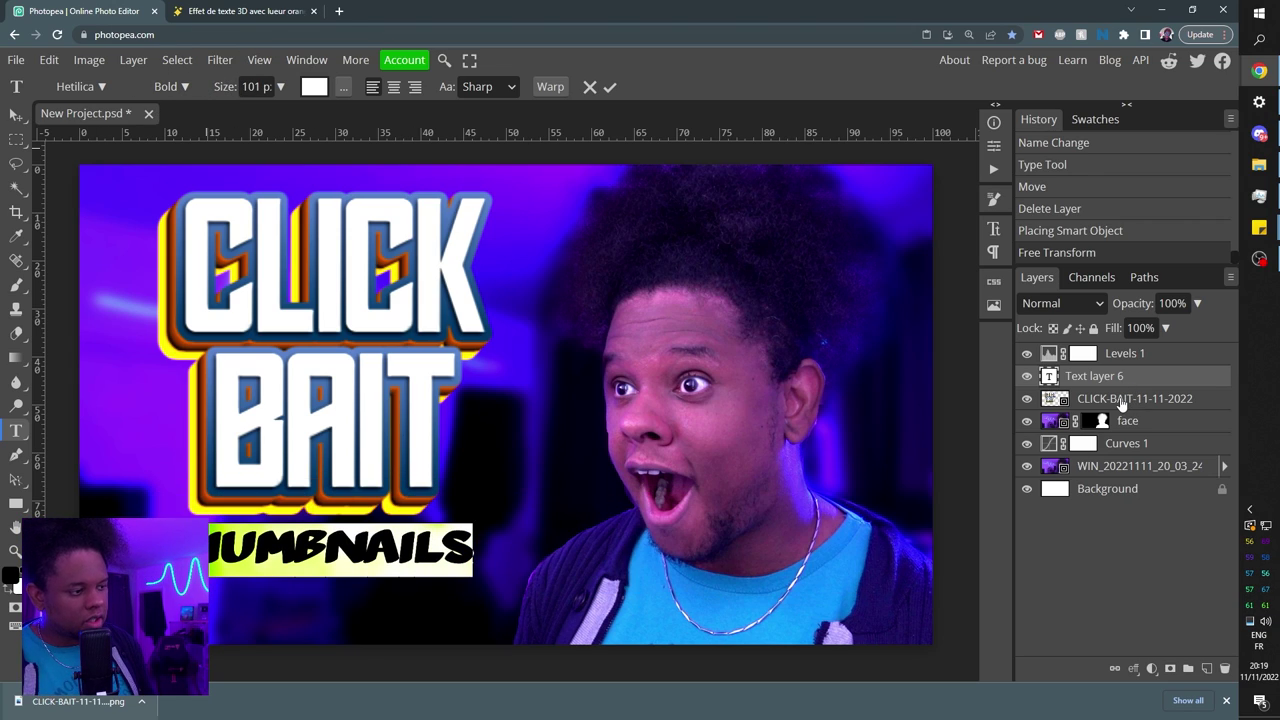
{"action": "left_click", "coordinate": [1121, 400]}
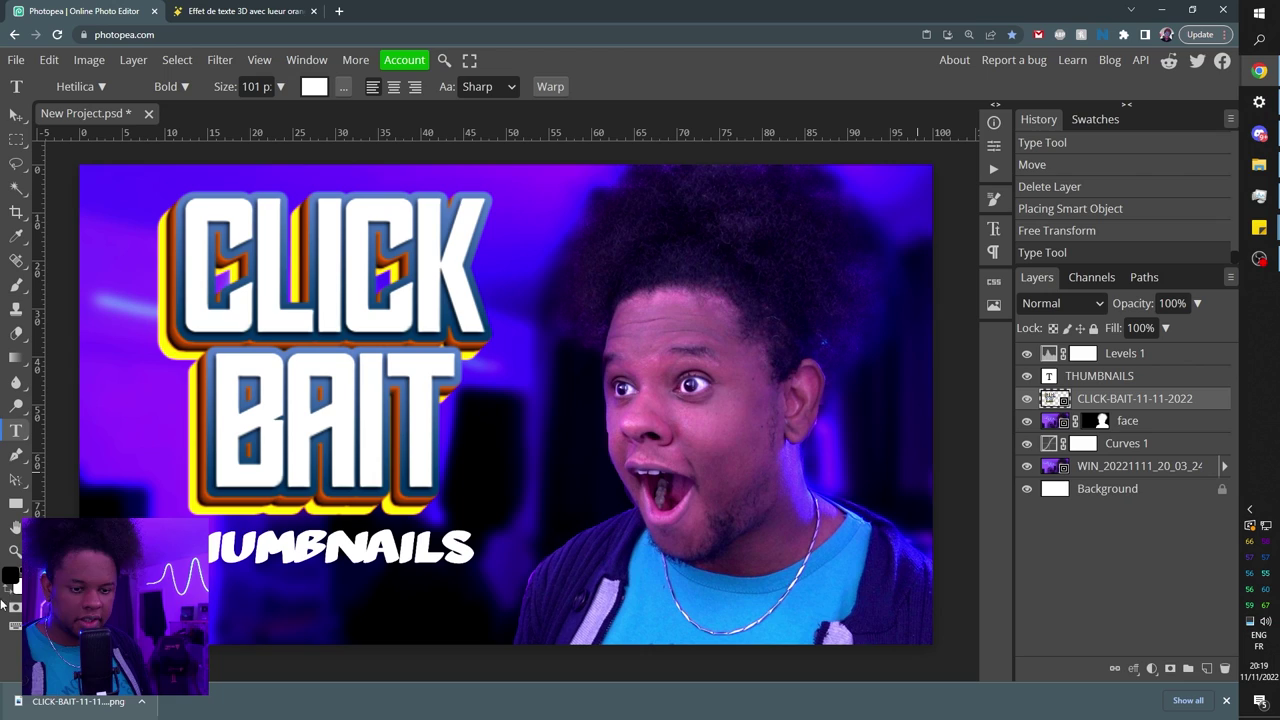
Draw a black rounded rectangle with a 30 px corner radius around and behind the THUMBNAILS text
{"action": "left_click", "coordinate": [16, 504]}
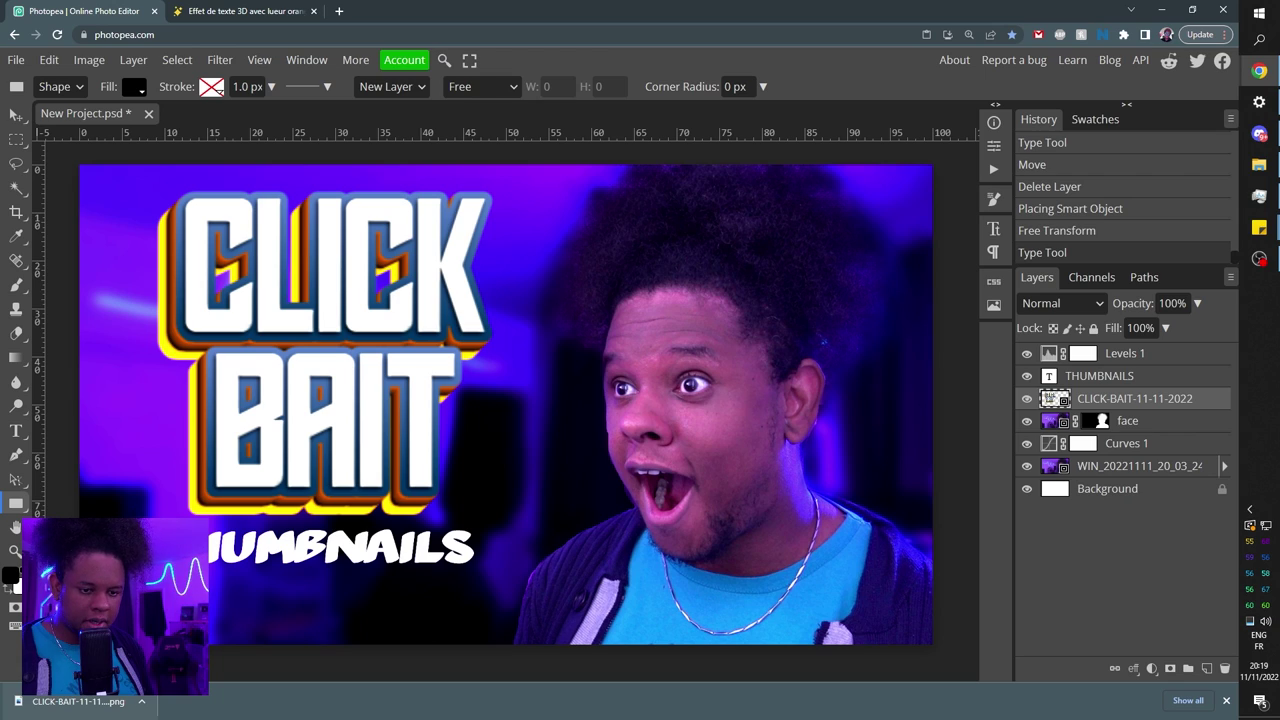
{"action": "left_click_drag", "start_coordinate": [130, 516], "coordinate": [488, 580]}
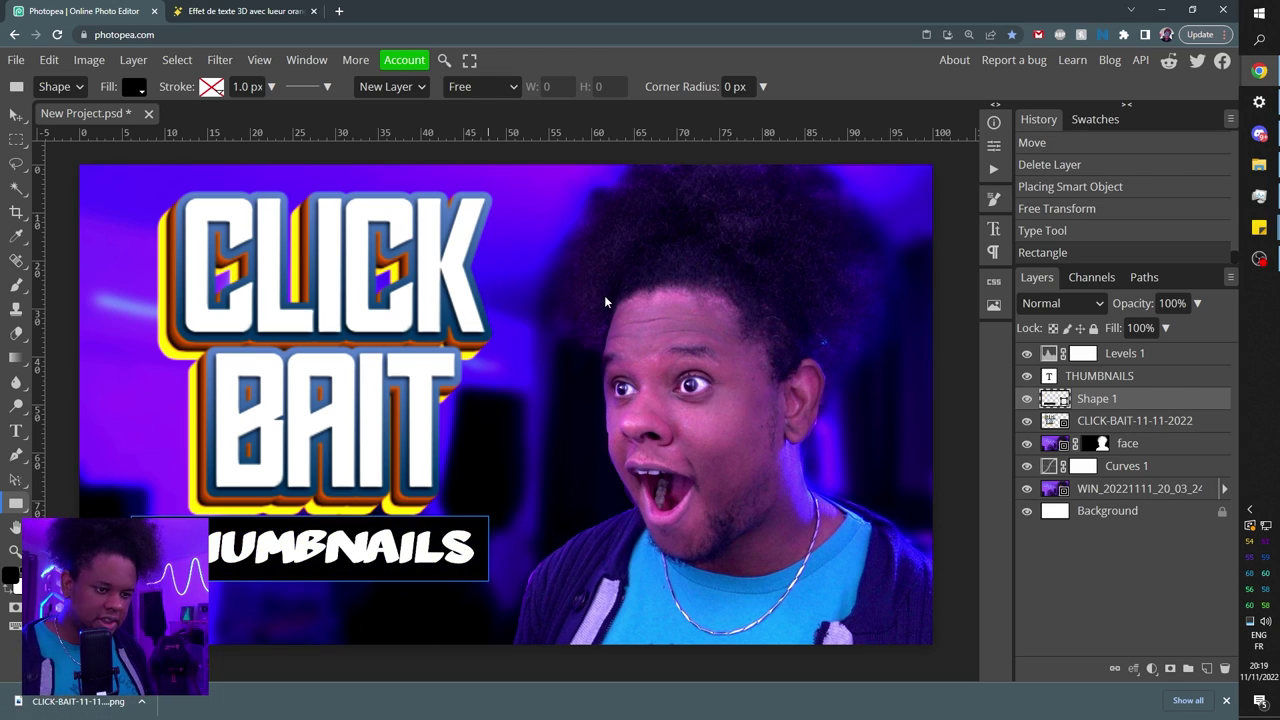
{"action": "key", "text": "ctrl+z"}
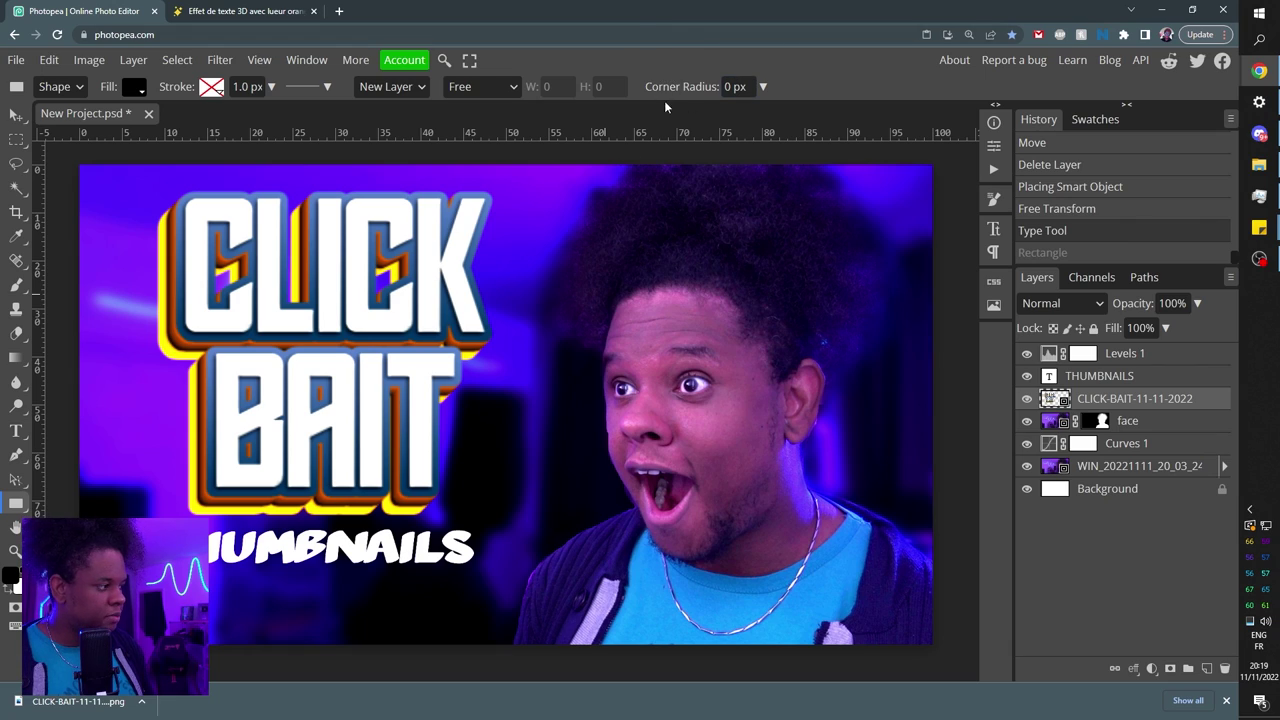
{"action": "left_click", "coordinate": [735, 87]}
{"action": "type", "text": "30"}
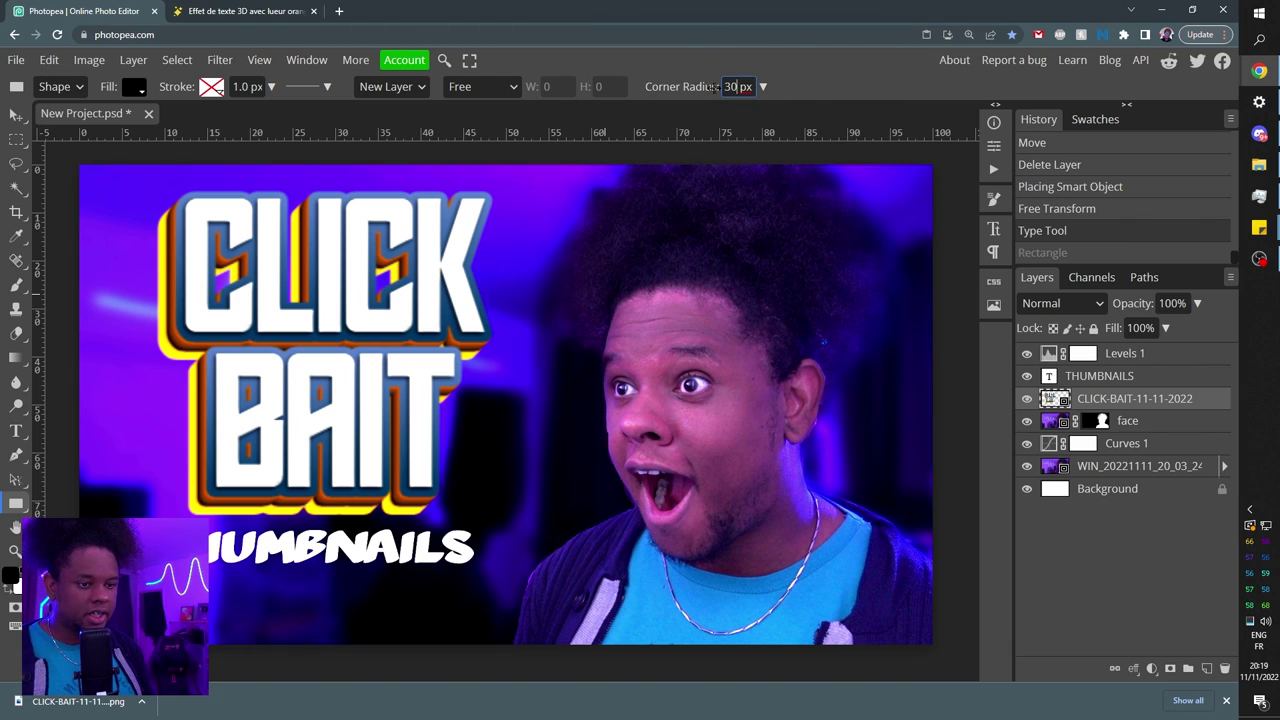
{"action": "left_click_drag", "start_coordinate": [130, 508], "coordinate": [491, 587]}
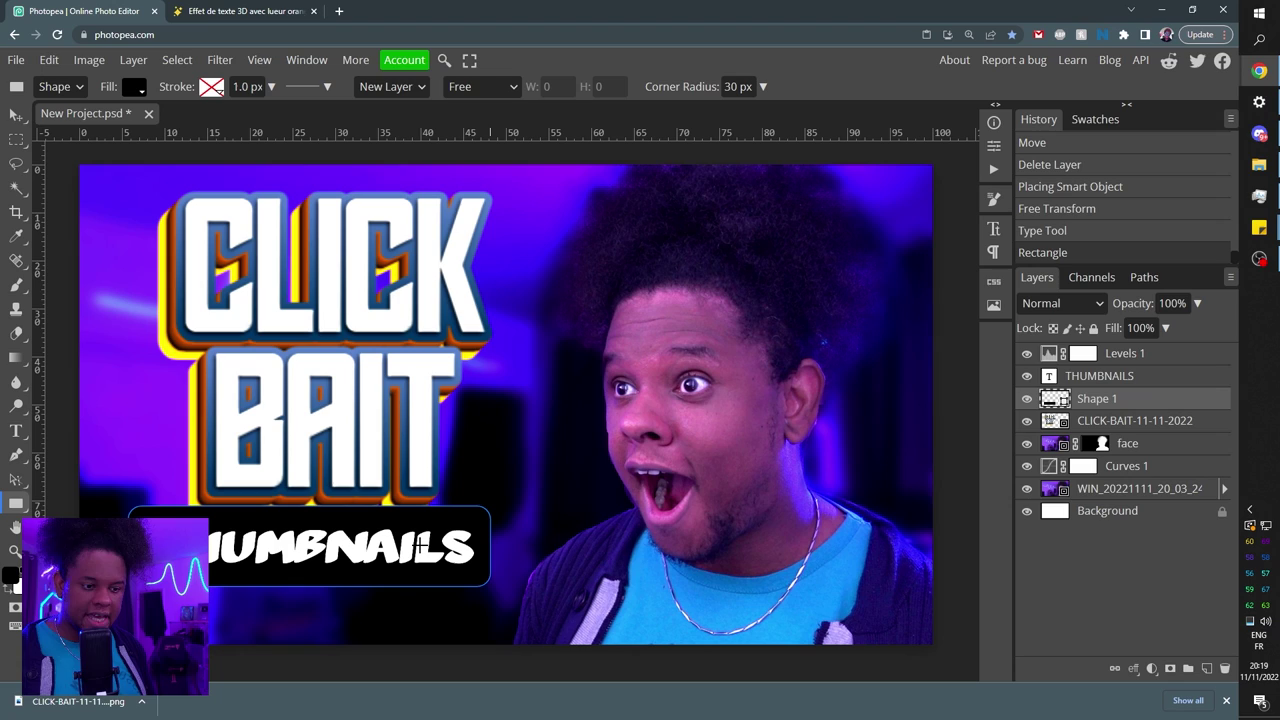
Recolor the rounded rectangle behind THUMBNAILS to a fully saturated, very dark navy blue
{"action": "double_click", "coordinate": [1052, 402]}
{"action": "left_click_drag", "start_coordinate": [290, 346], "coordinate": [135, 405]}
{"action": "left_click", "coordinate": [342, 280]}
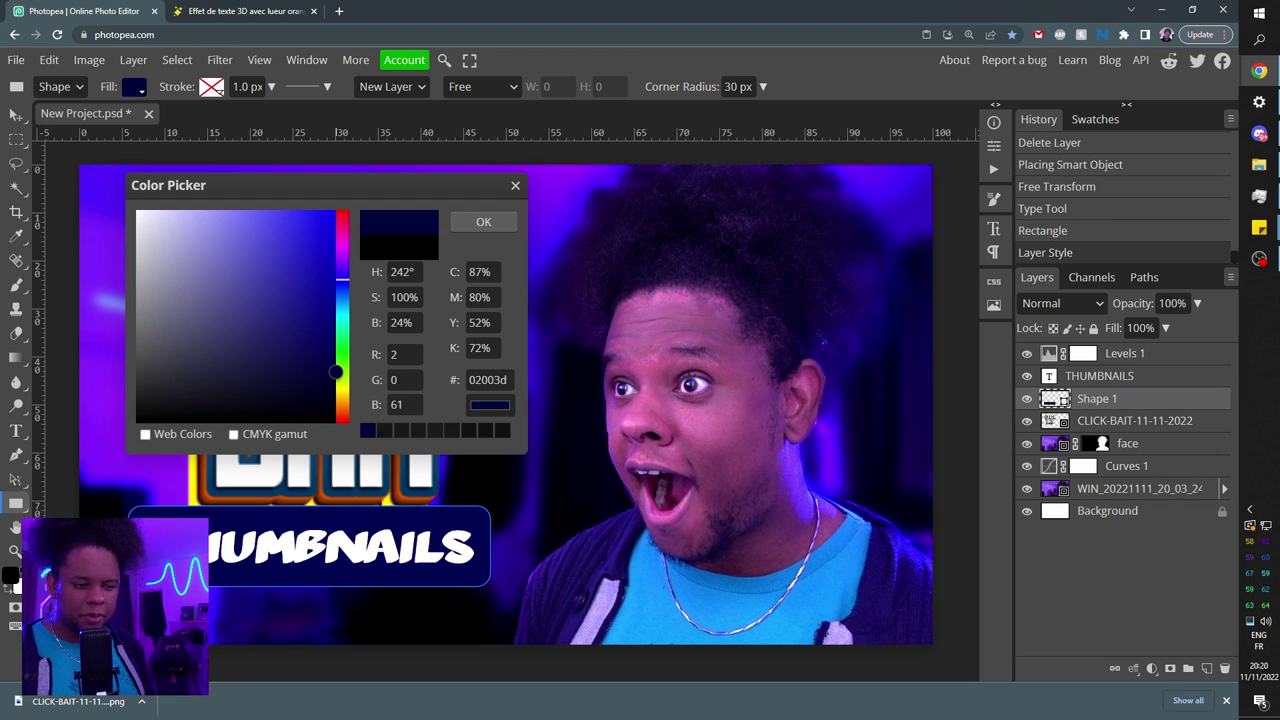
{"action": "left_click", "coordinate": [335, 375]}
{"action": "left_click", "coordinate": [484, 222]}
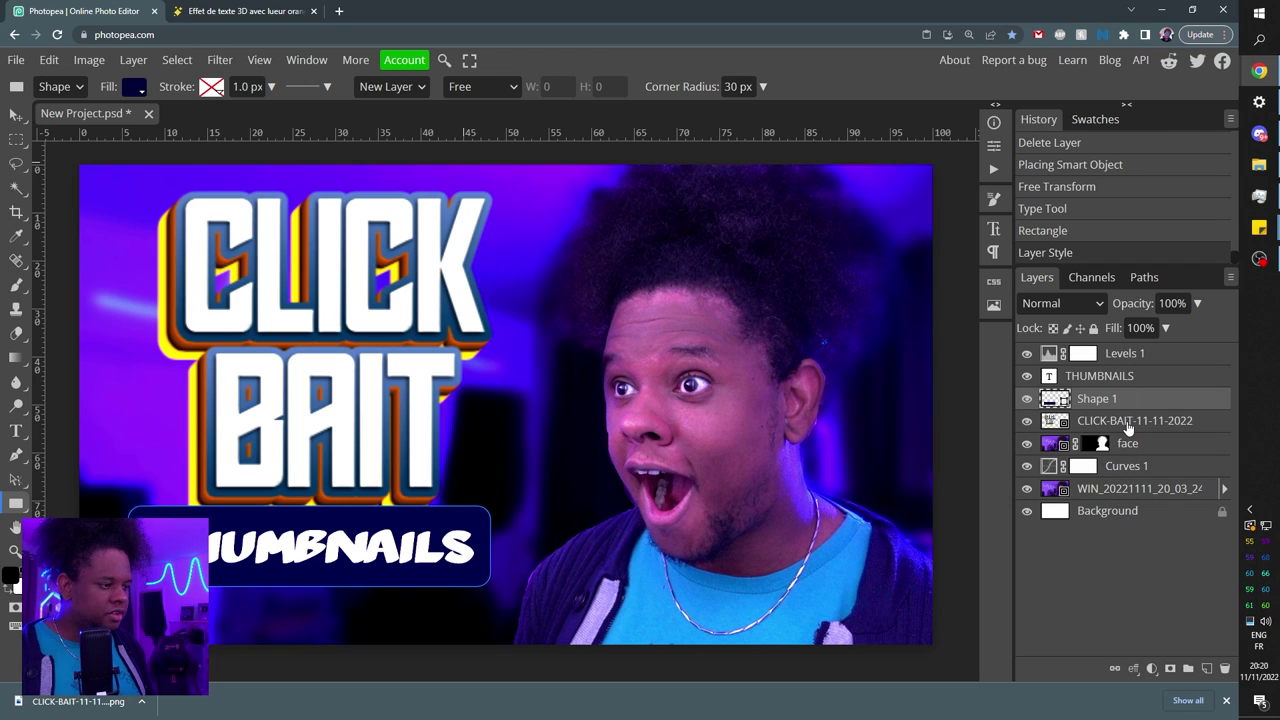
Sharpen the CLICK-BAIT-11-11-2022 layer with an Unsharp Mask of 1.1 px radius and a near-maximum amount
{"action": "left_click", "coordinate": [1126, 421]}
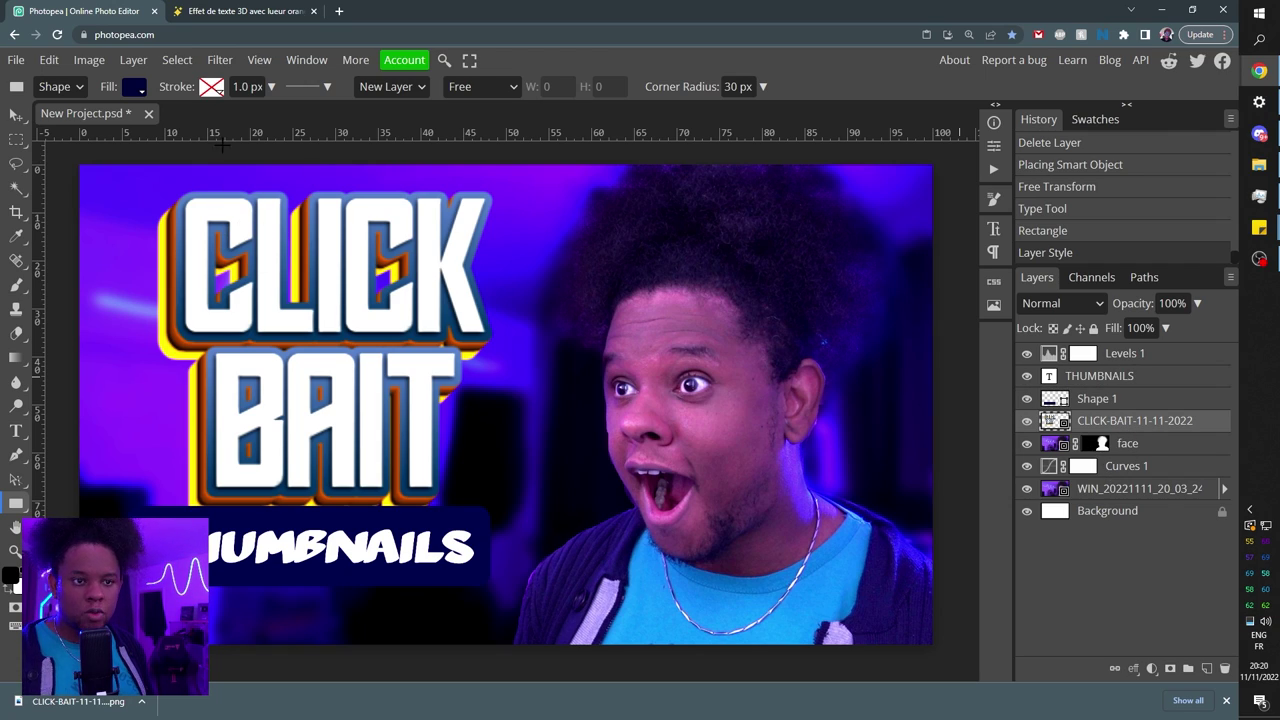
{"action": "left_click", "coordinate": [219, 60]}
{"action": "mouse_move", "coordinate": [330, 378]}
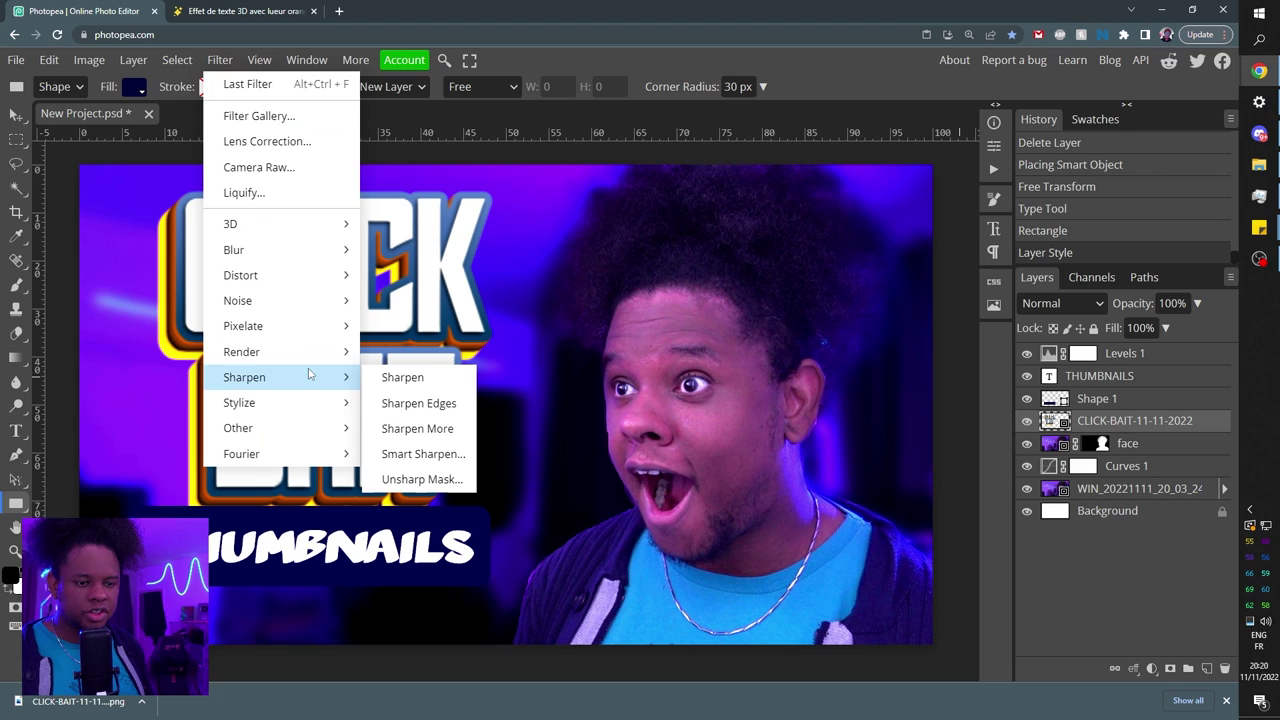
{"action": "left_click", "coordinate": [405, 479]}
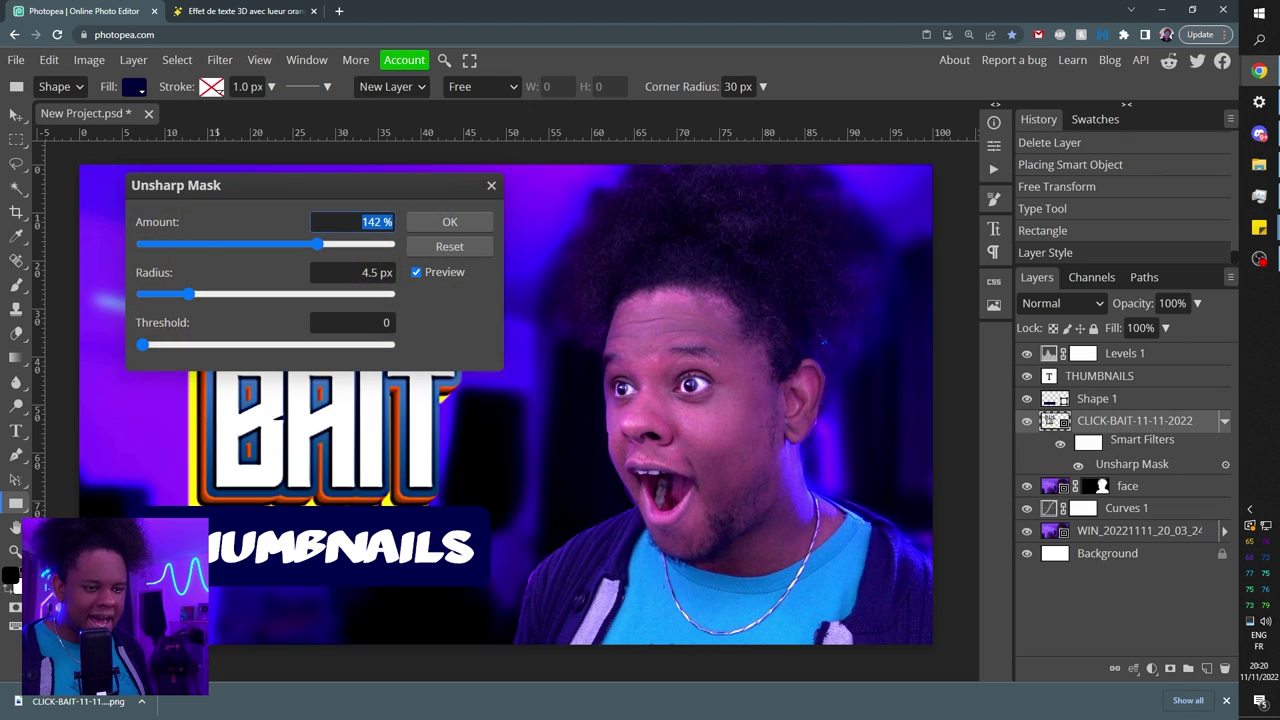
{"action": "left_click_drag", "start_coordinate": [489, 272], "coordinate": [481, 271]}
{"action": "left_click", "coordinate": [664, 221]}
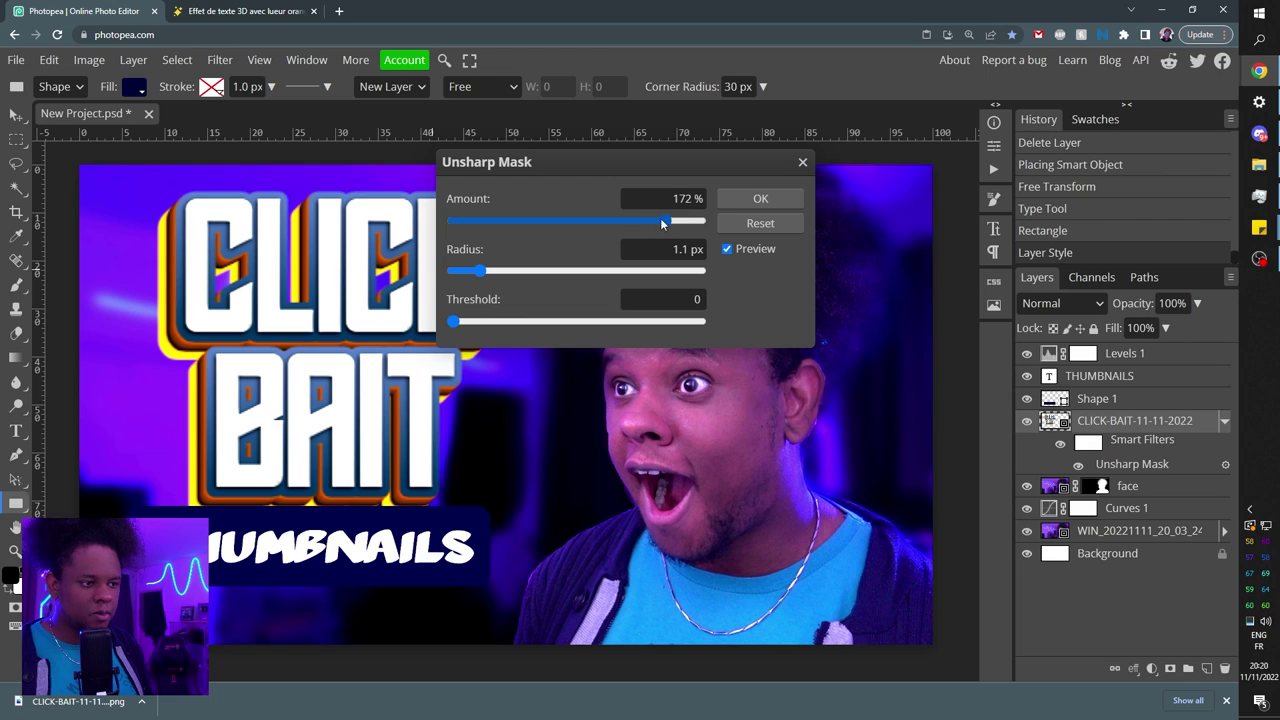
{"action": "left_click_drag", "start_coordinate": [688, 223], "coordinate": [701, 223]}
{"action": "left_click", "coordinate": [760, 198]}
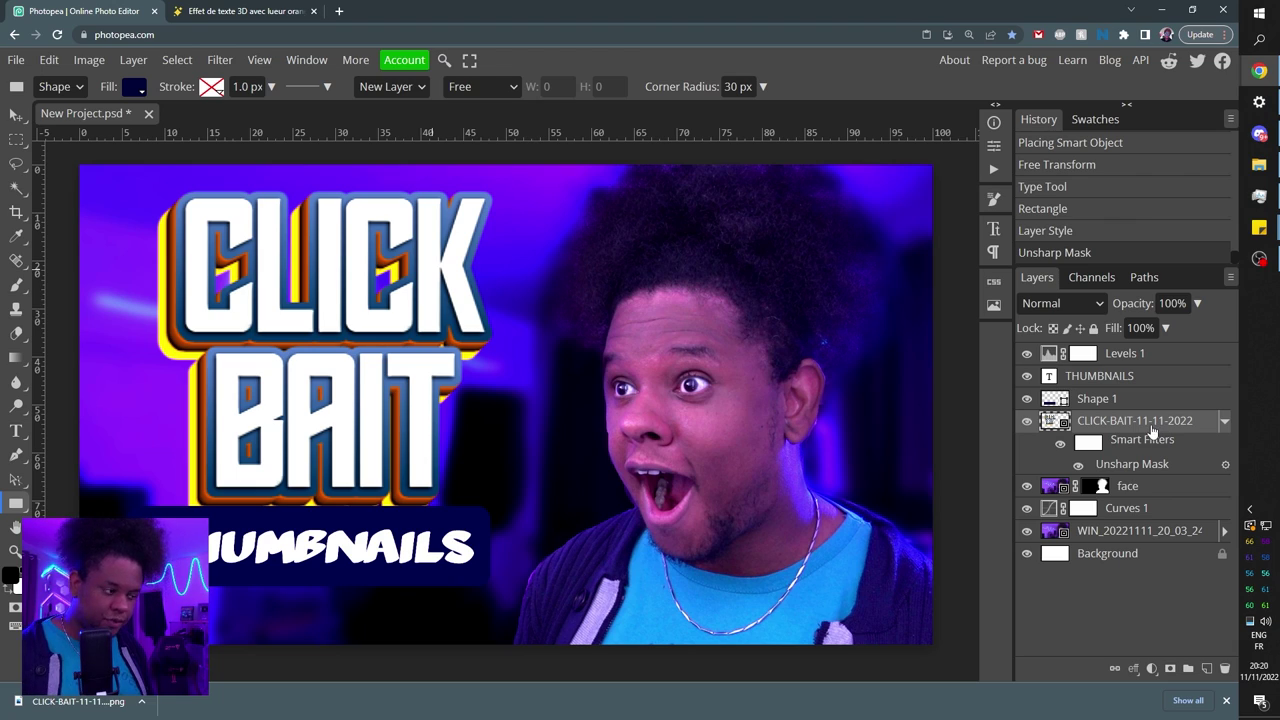
Scale the CLICK BAIT logo down slightly and proportionally around its center
{"action": "key", "text": "ctrl+t"}
{"action": "left_click_drag", "start_coordinate": [508, 174], "coordinate": [493, 201]}
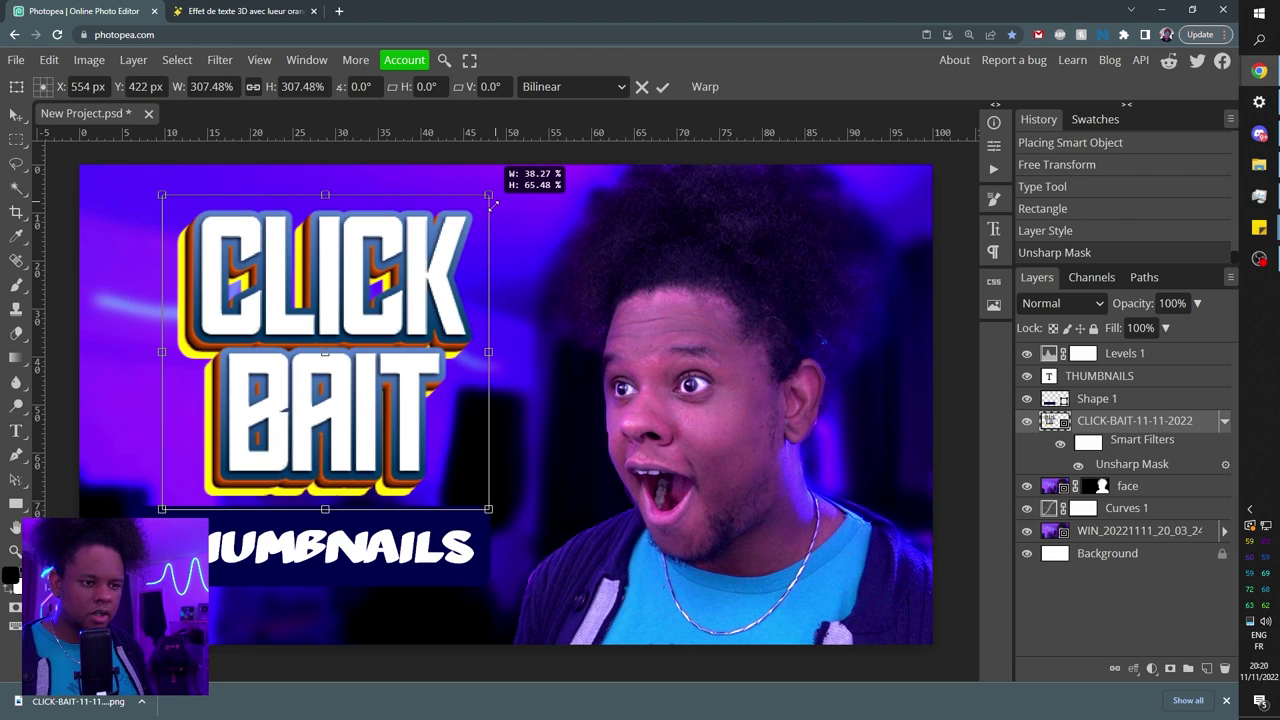
{"action": "key", "text": "Return"}
Rotate the THUMBNAILS text and its rectangle together by about -6.6° and move them up against the logo, to about X 545, Y 809 px
{"action": "left_click", "coordinate": [1118, 399]}
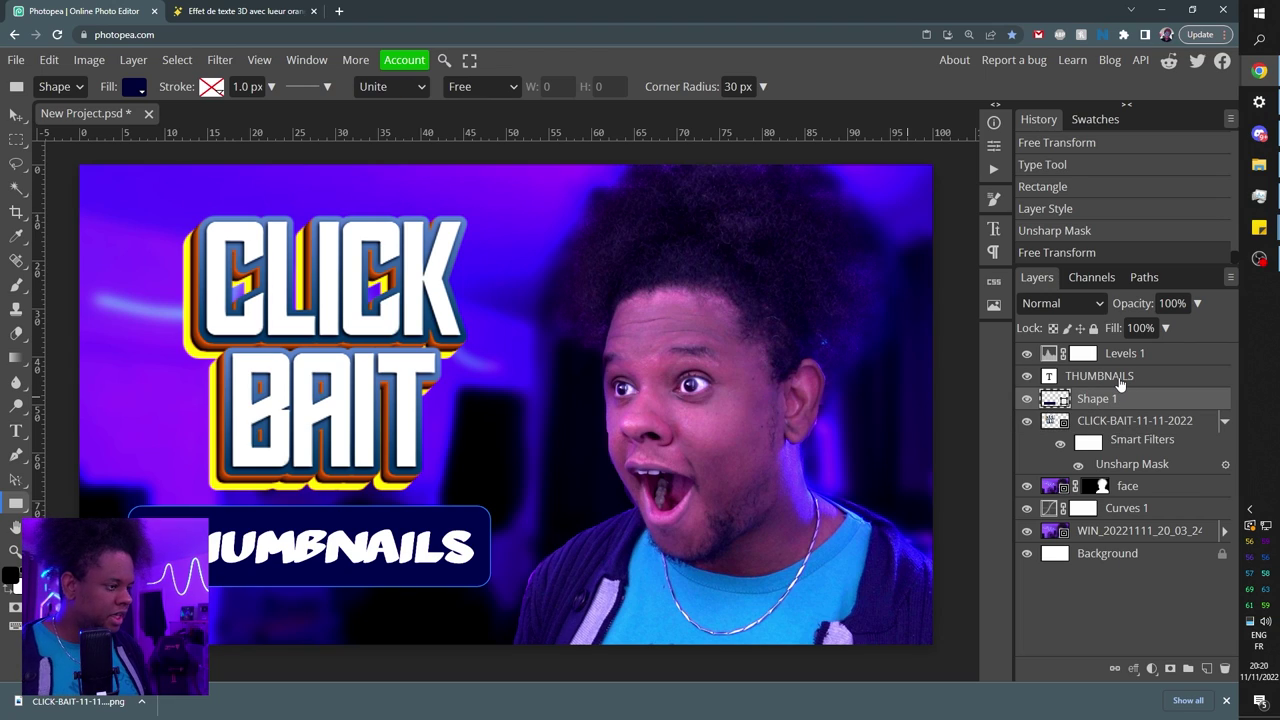
{"action": "left_click", "coordinate": [1119, 379], "text": "ctrl"}
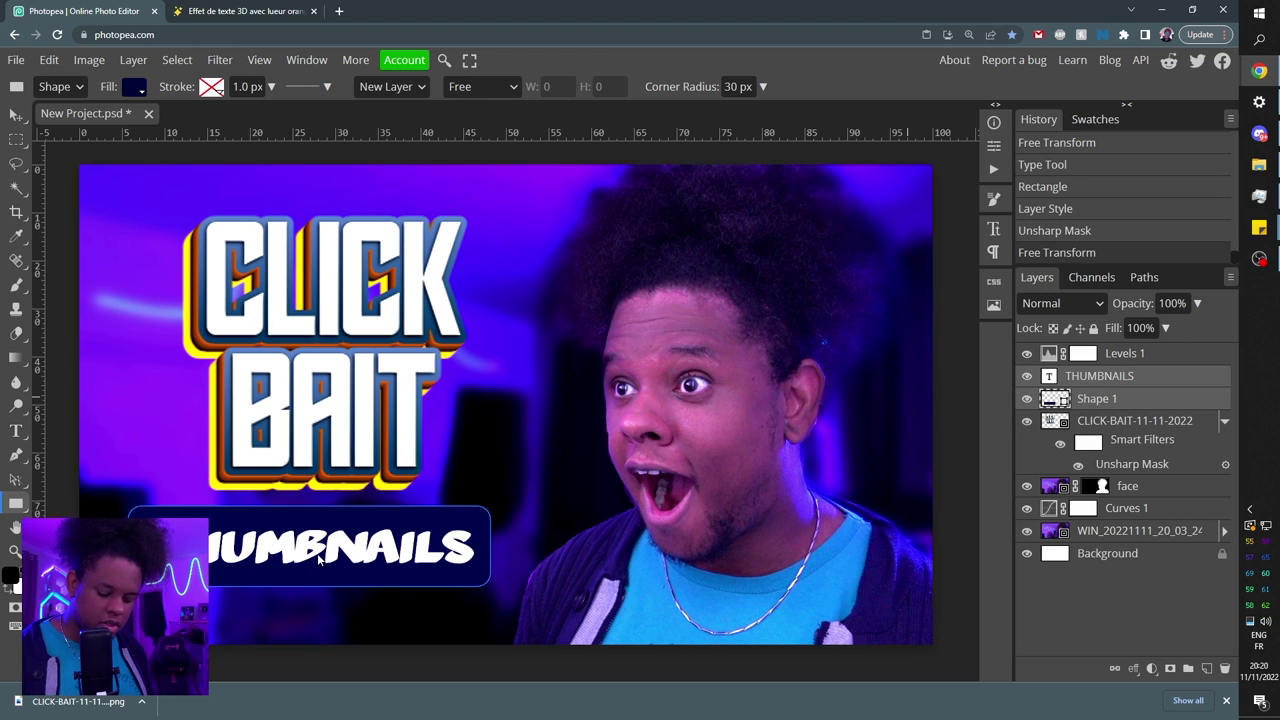
{"action": "key", "text": "ctrl+t"}
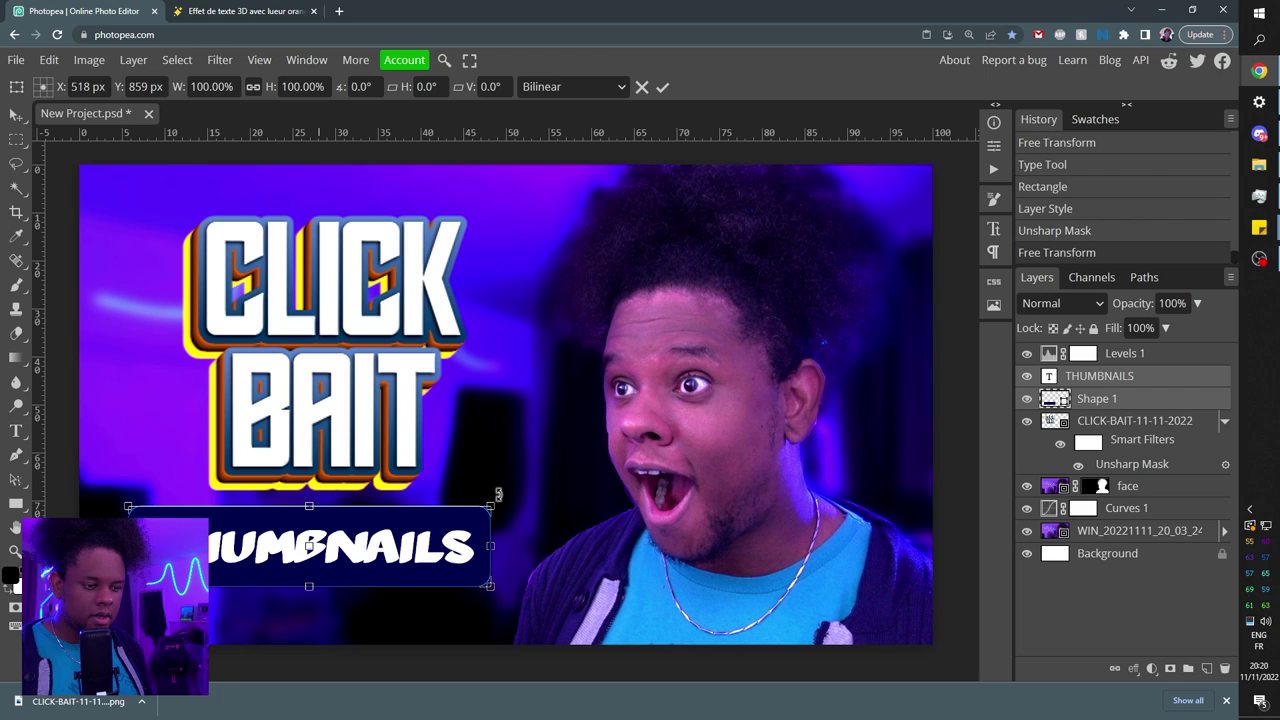
{"action": "left_click_drag", "start_coordinate": [498, 494], "coordinate": [490, 475]}
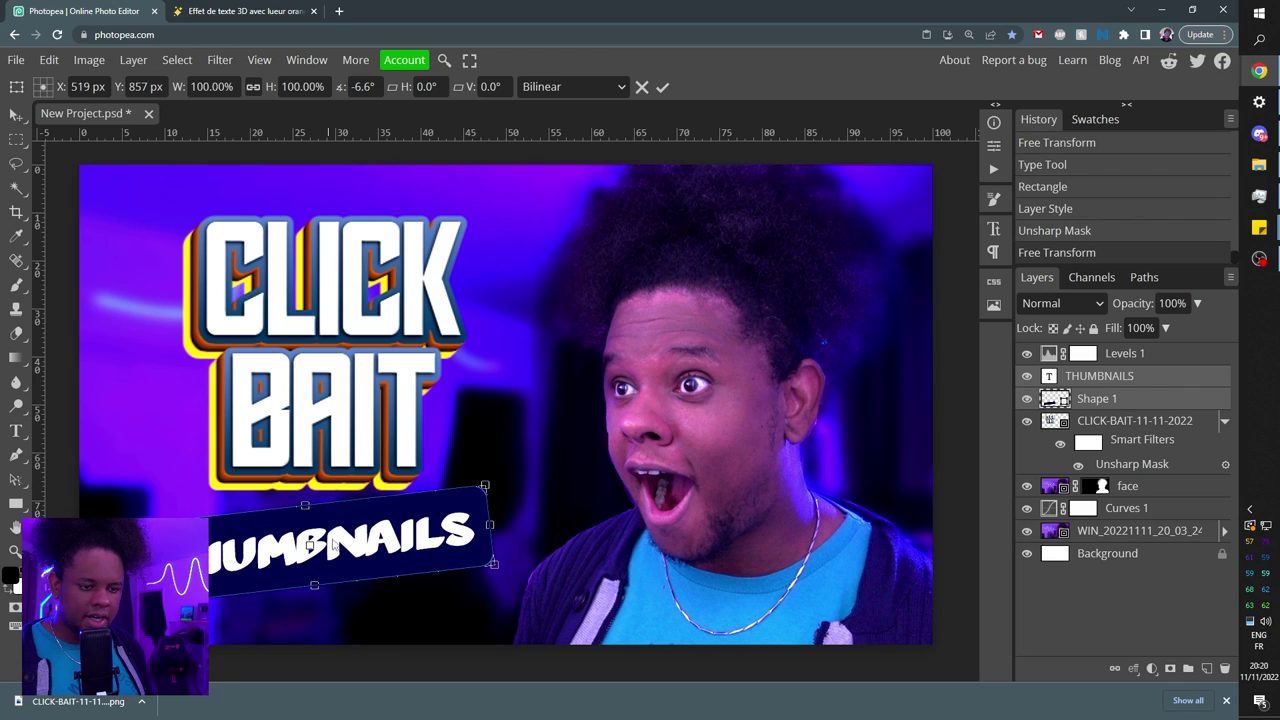
{"action": "left_click_drag", "start_coordinate": [333, 545], "coordinate": [342, 533]}
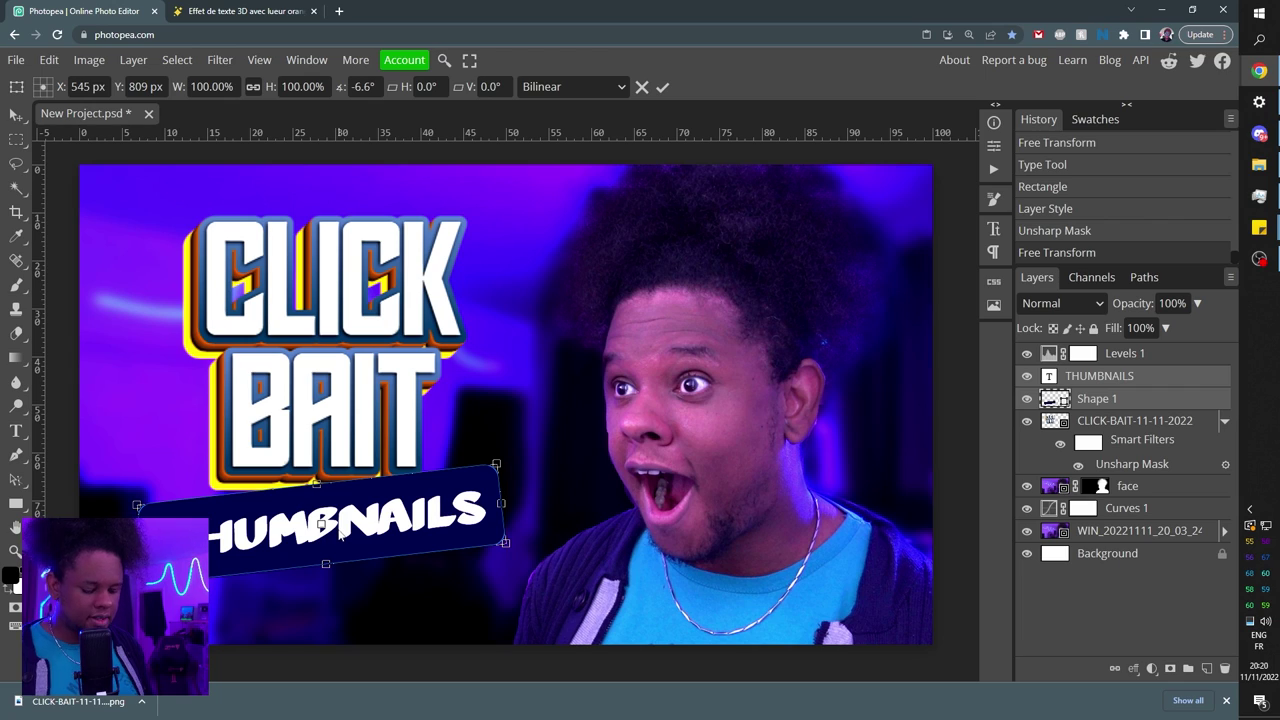
{"action": "key", "text": "Return"}
Move the CLICK-BAIT-11-11-2022 layer above the THUMBNAILS text layer, directly below Levels 1
{"action": "key", "text": "u"}
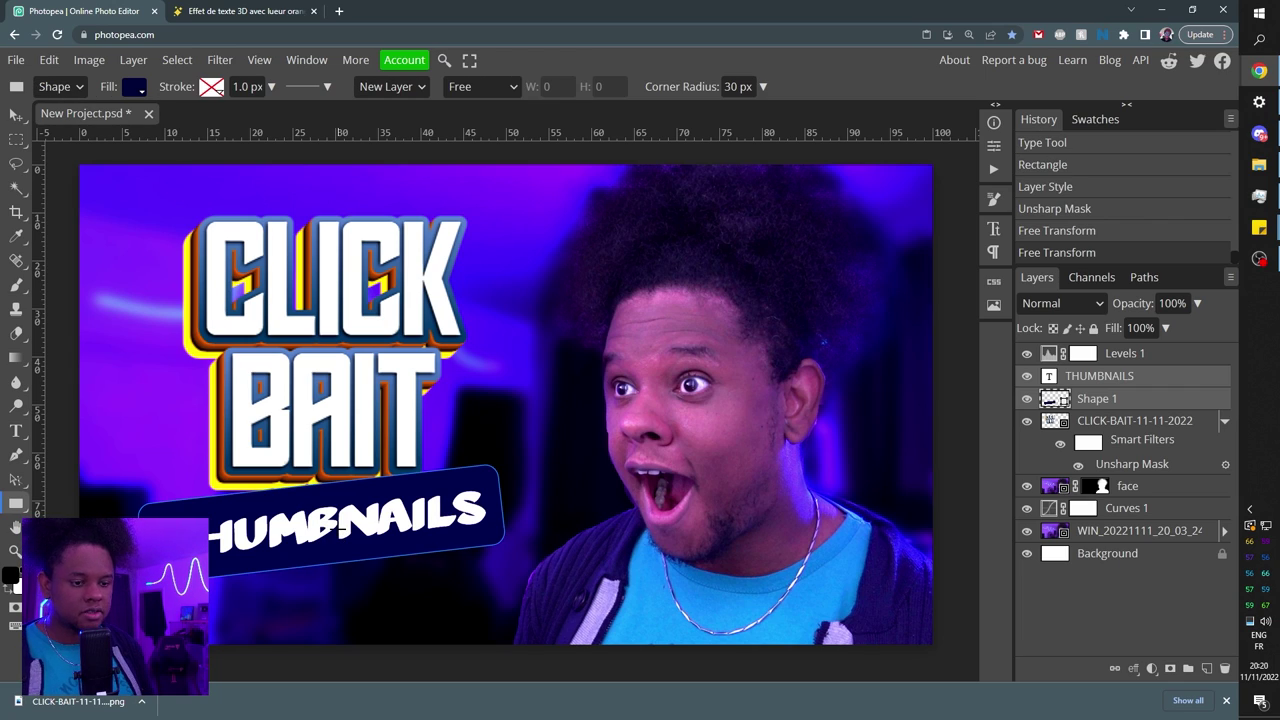
{"action": "left_click", "coordinate": [1135, 424]}
{"action": "left_click_drag", "start_coordinate": [1135, 424], "coordinate": [1125, 368]}
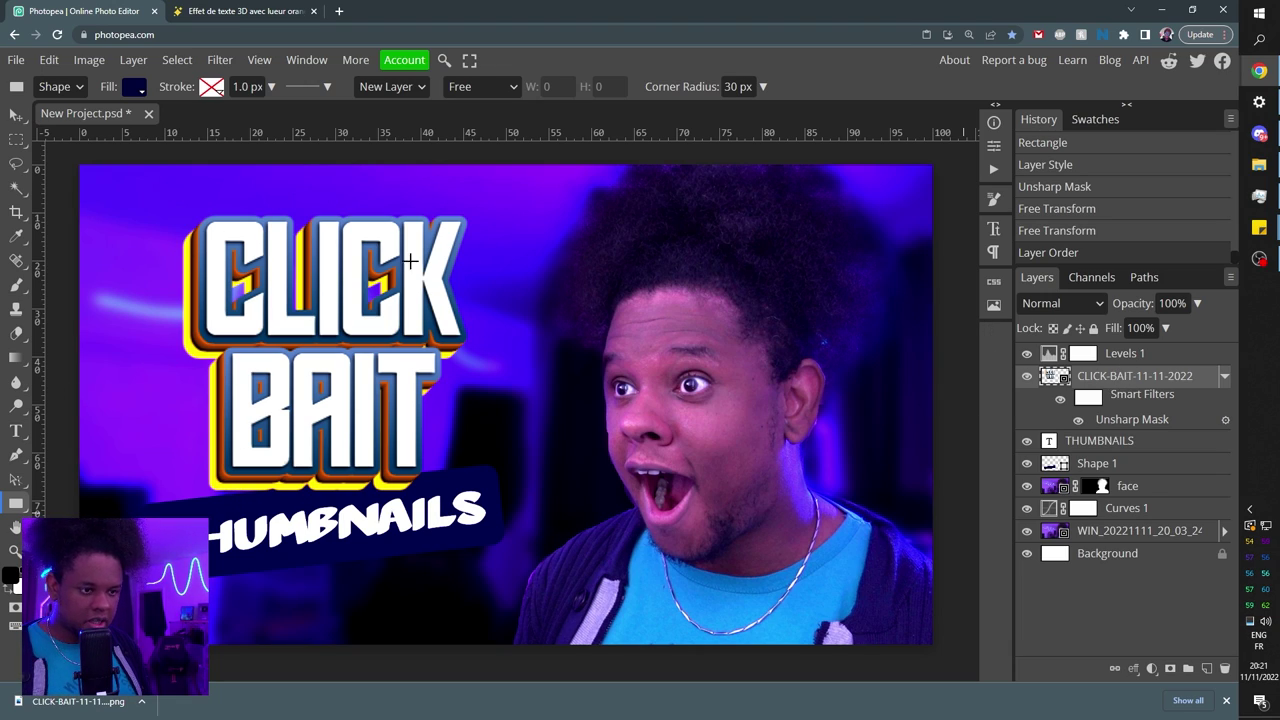
Add a drop shadow to the CLICK BAIT logo with Linear Burn blending and 18% opacity
{"action": "left_click", "coordinate": [1133, 669]}
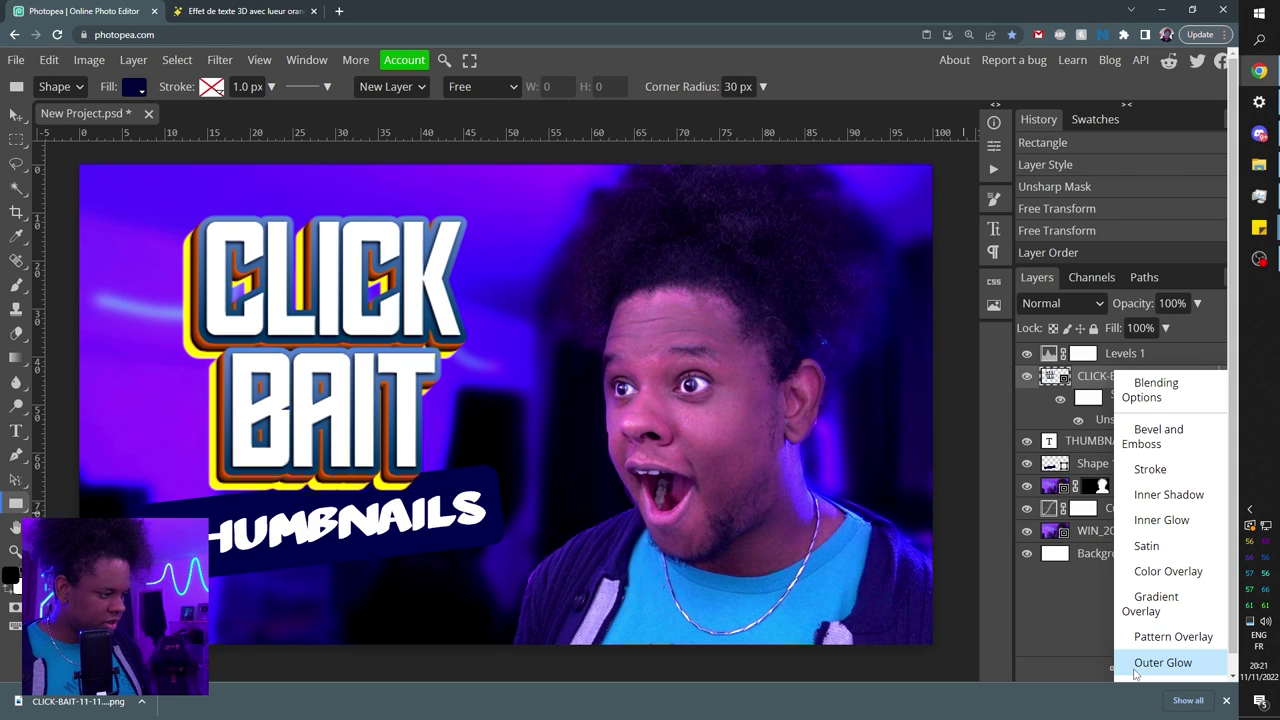
{"action": "scroll", "coordinate": [1152, 620], "scroll_direction": "down", "scroll_amount": 1}
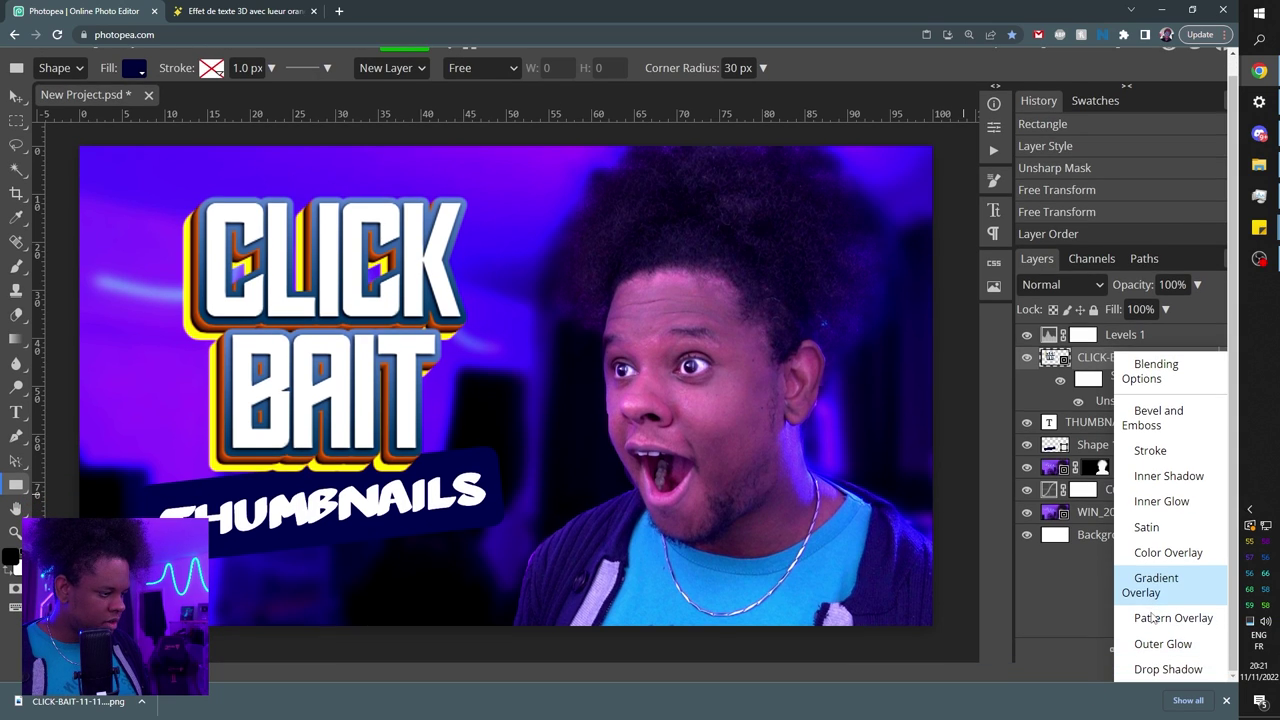
{"action": "left_click", "coordinate": [1165, 669]}
{"action": "left_click_drag", "start_coordinate": [161, 177], "coordinate": [892, 157]}
{"action": "left_click", "coordinate": [1020, 228]}
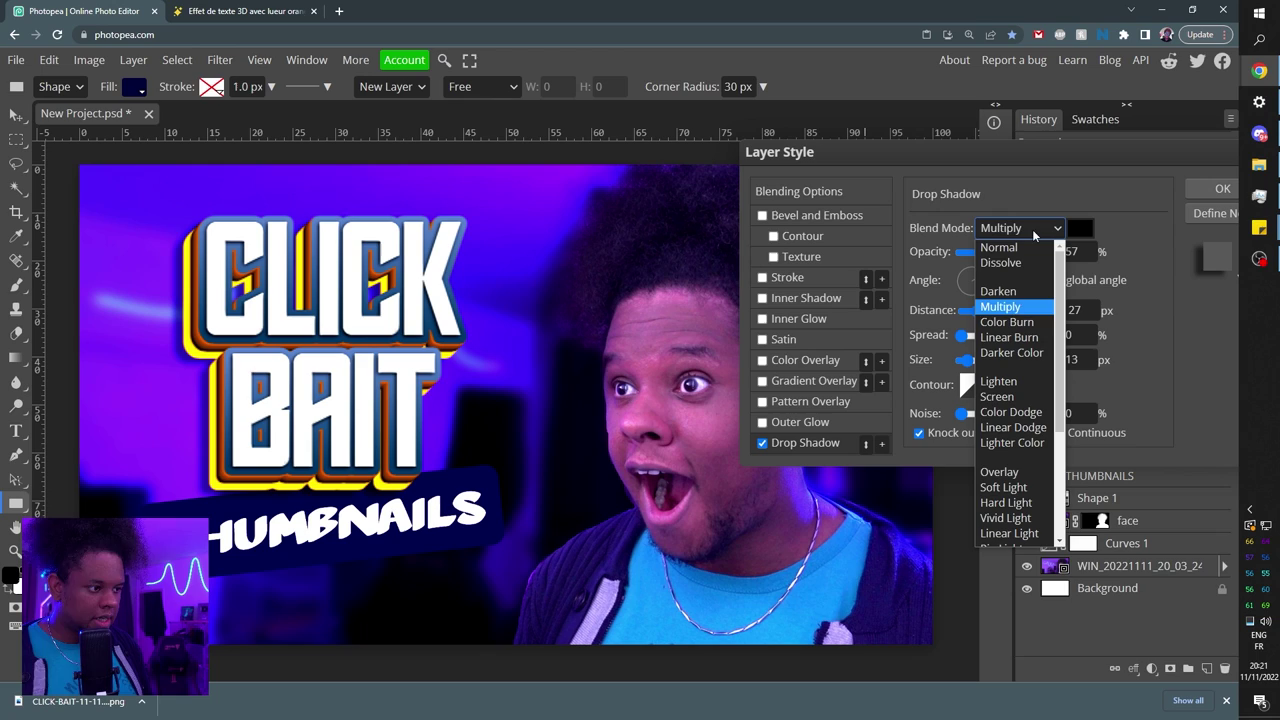
{"action": "left_click", "coordinate": [1023, 336]}
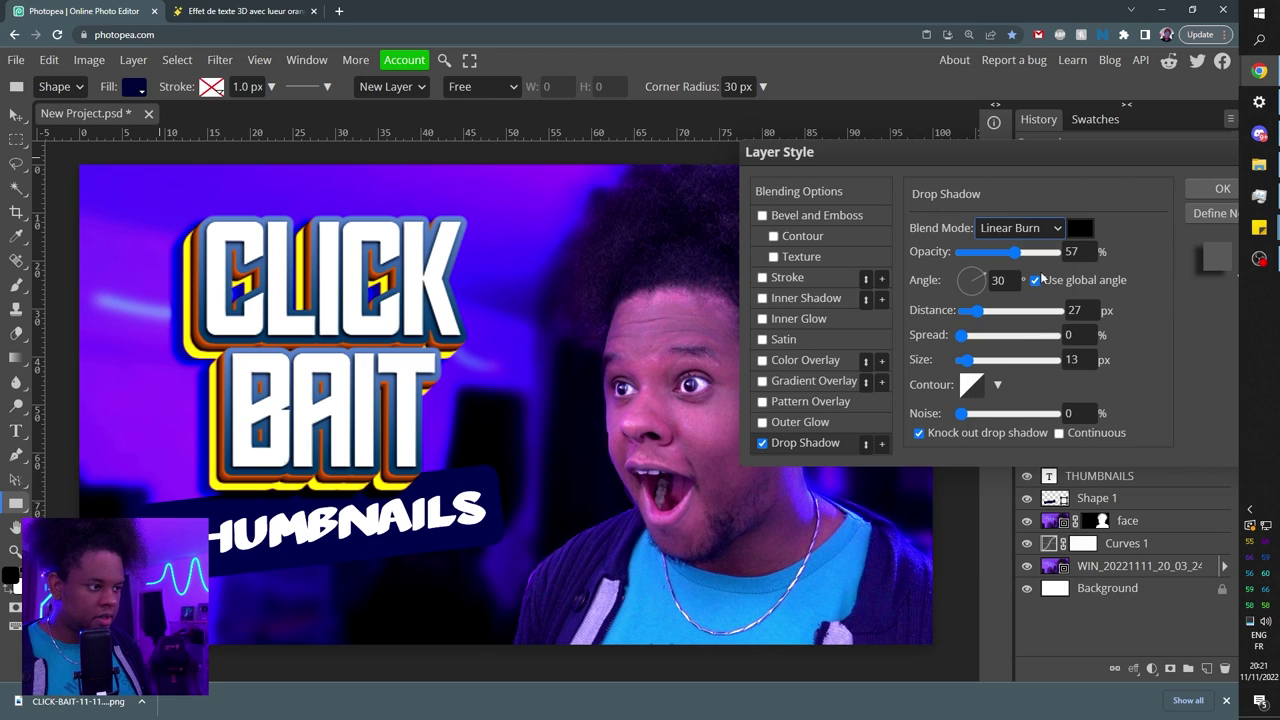
{"action": "left_click_drag", "start_coordinate": [1015, 252], "coordinate": [977, 257]}
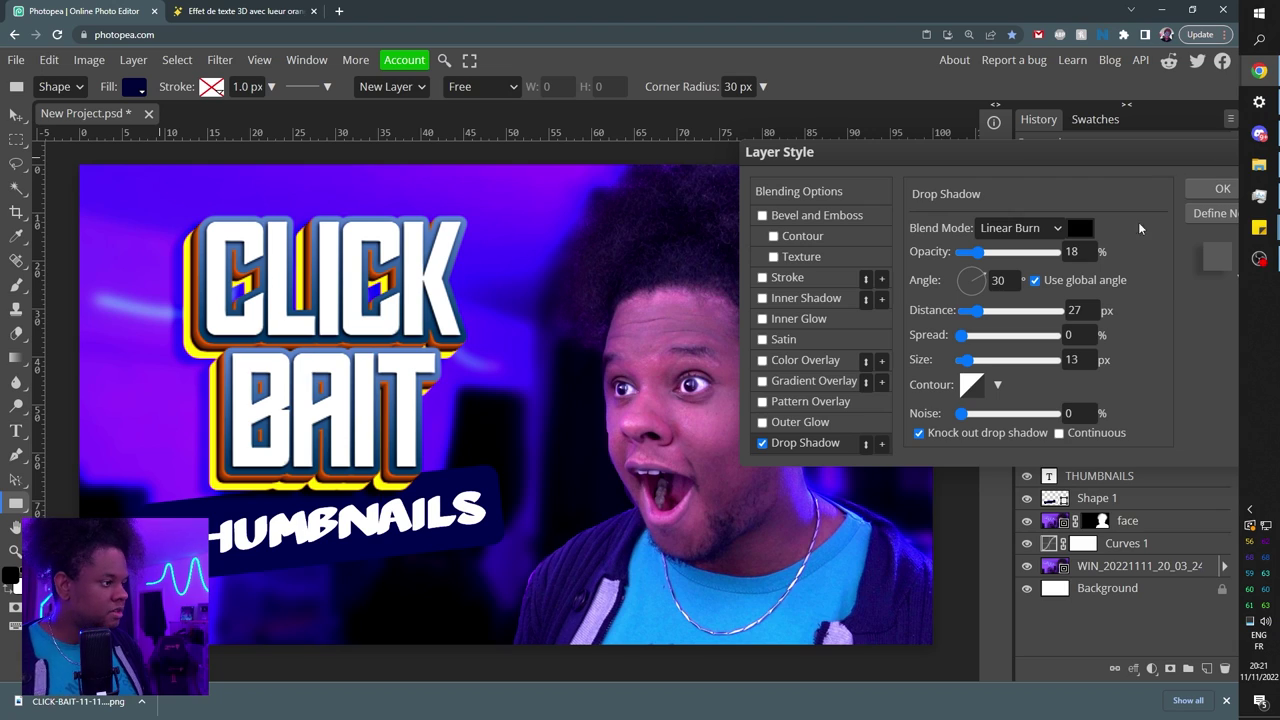
{"action": "left_click", "coordinate": [1221, 189]}
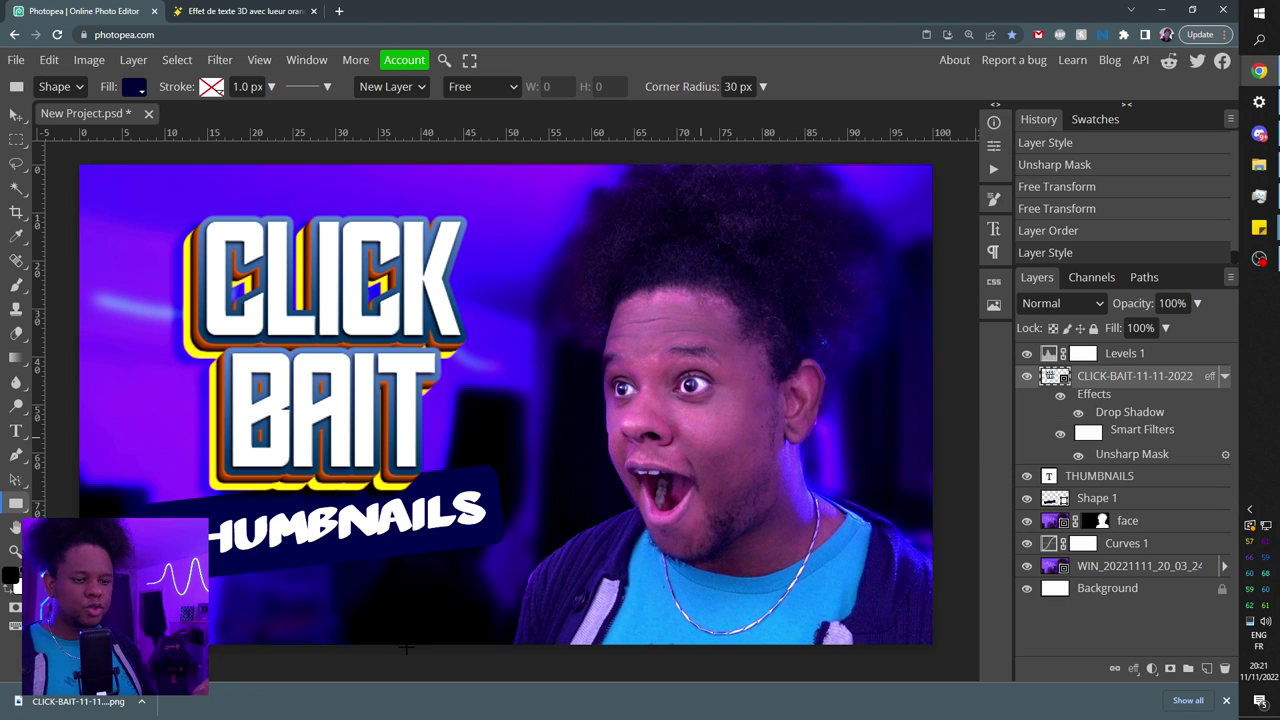
Undo the layer style move and copy the logo's drop shadow effect onto the THUMBNAILS layer
{"action": "key", "text": "ctrl+alt+z"}
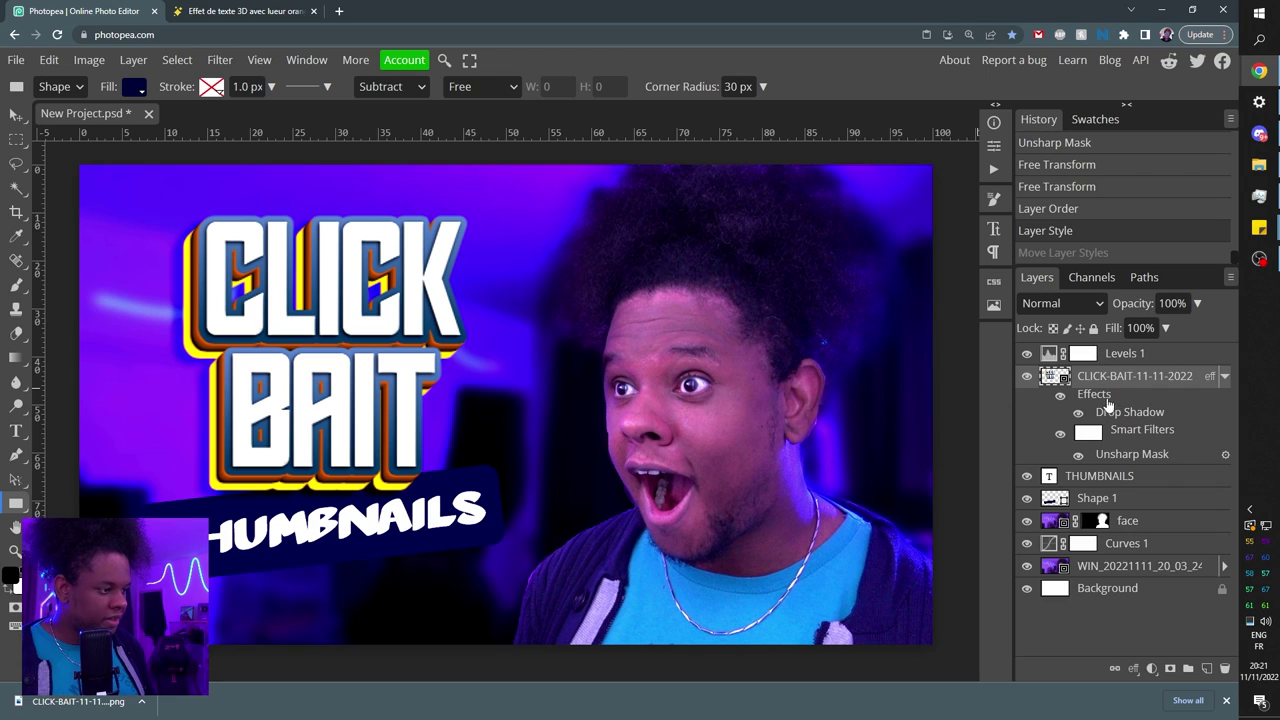
{"action": "left_click_drag", "start_coordinate": [1096, 398], "coordinate": [1102, 478]}
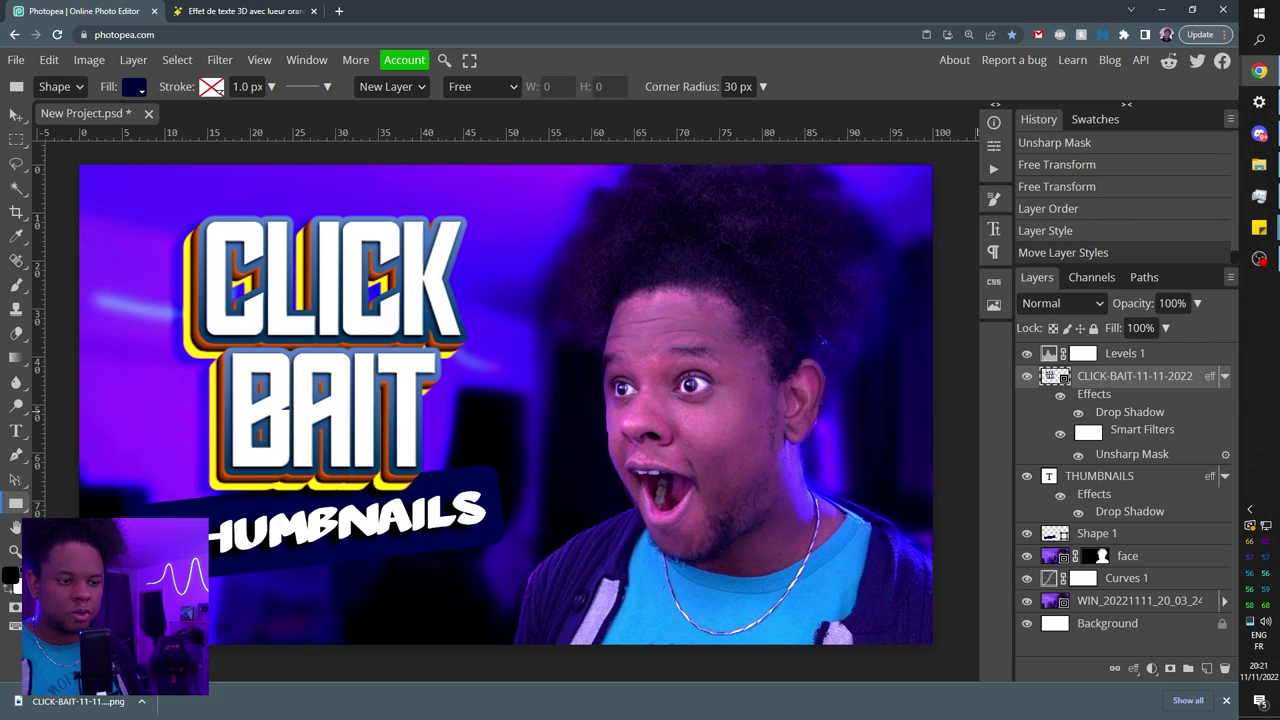
Touch up the face layer's mask with Brush tool strokes
{"action": "left_click", "coordinate": [1096, 560]}
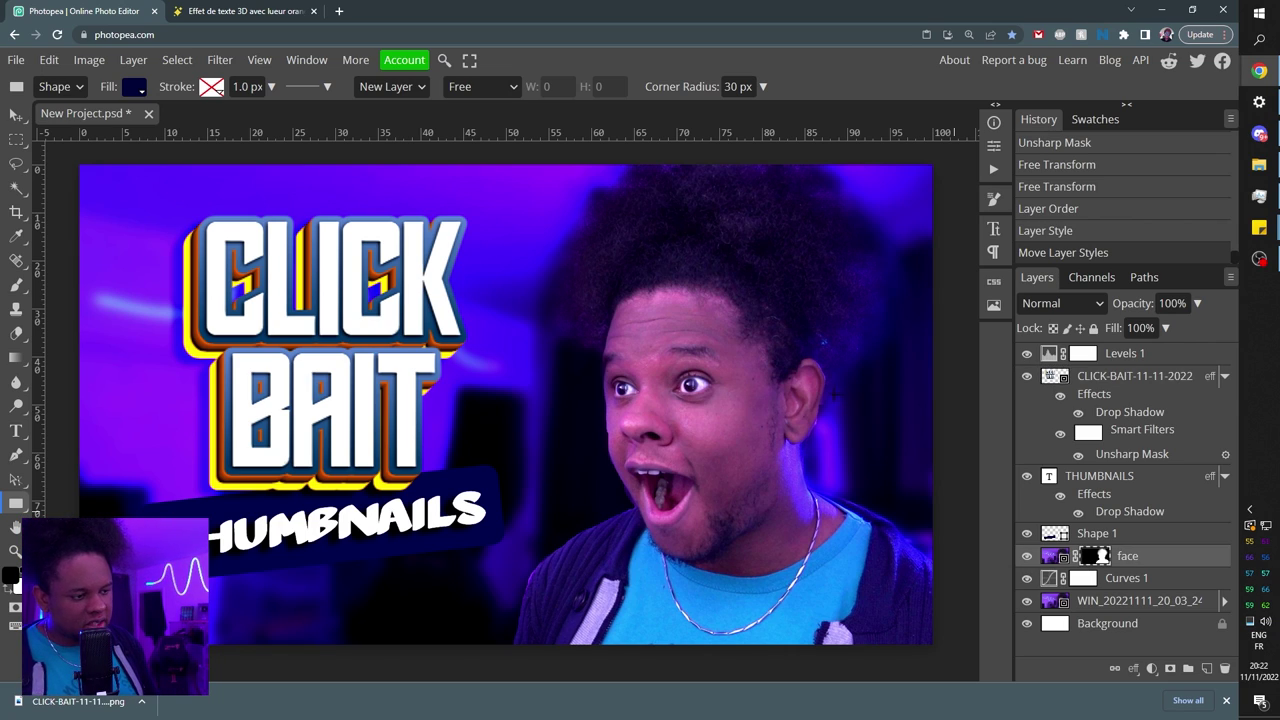
{"action": "scroll", "coordinate": [774, 436], "scroll_direction": "up", "scroll_amount": 5}
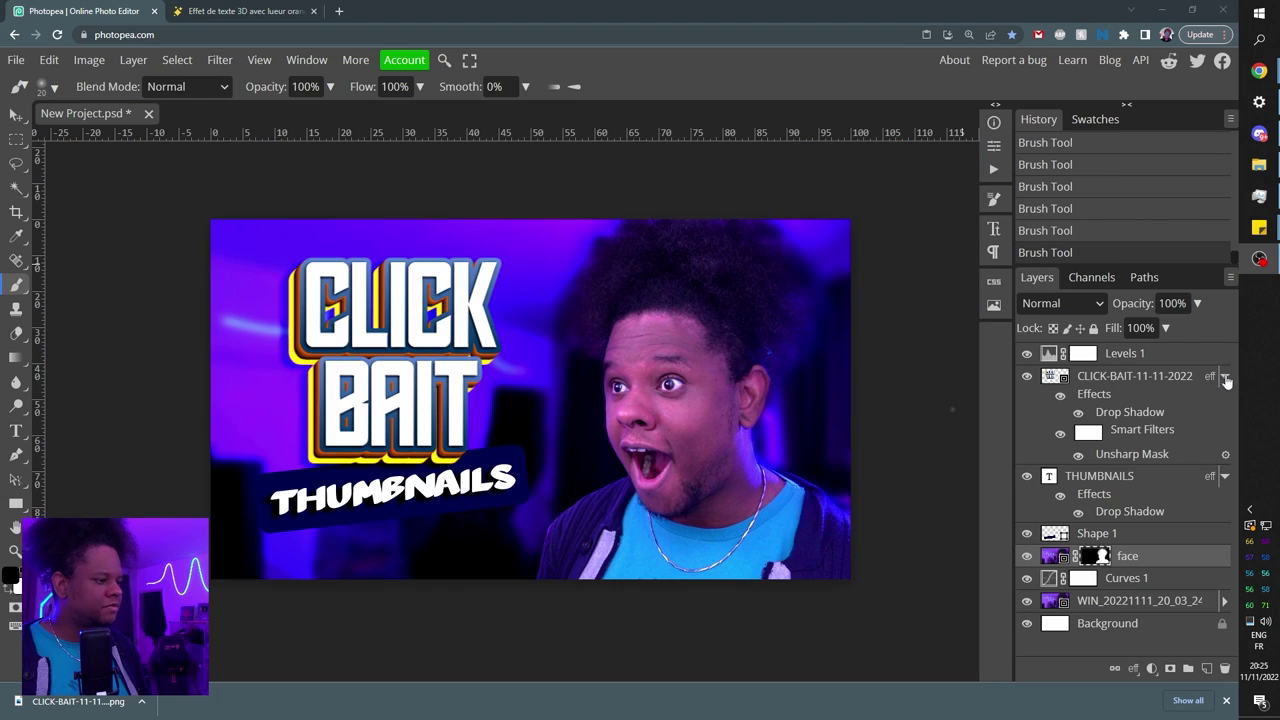
Collapse the effects of the logo and THUMBNAILS layers, and compare the image with and without Levels 1
{"action": "left_click", "coordinate": [1224, 377]}
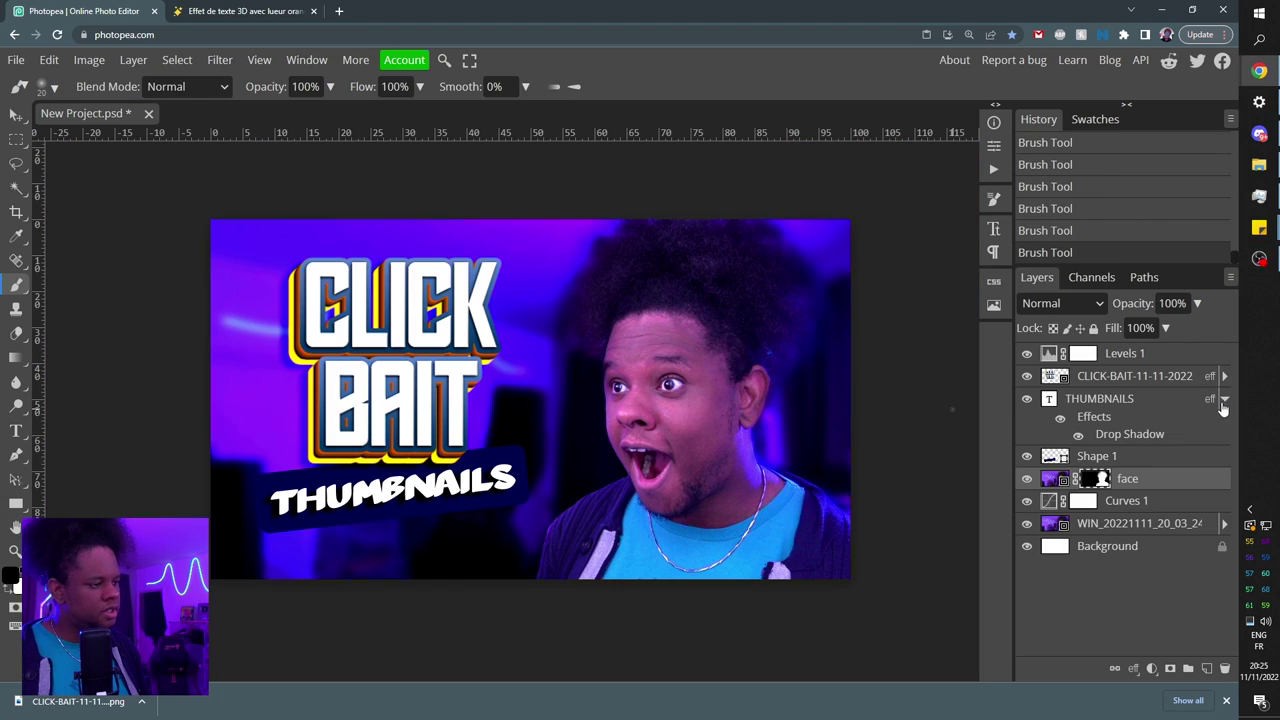
{"action": "left_click", "coordinate": [1224, 399]}
{"action": "left_click", "coordinate": [1134, 355]}
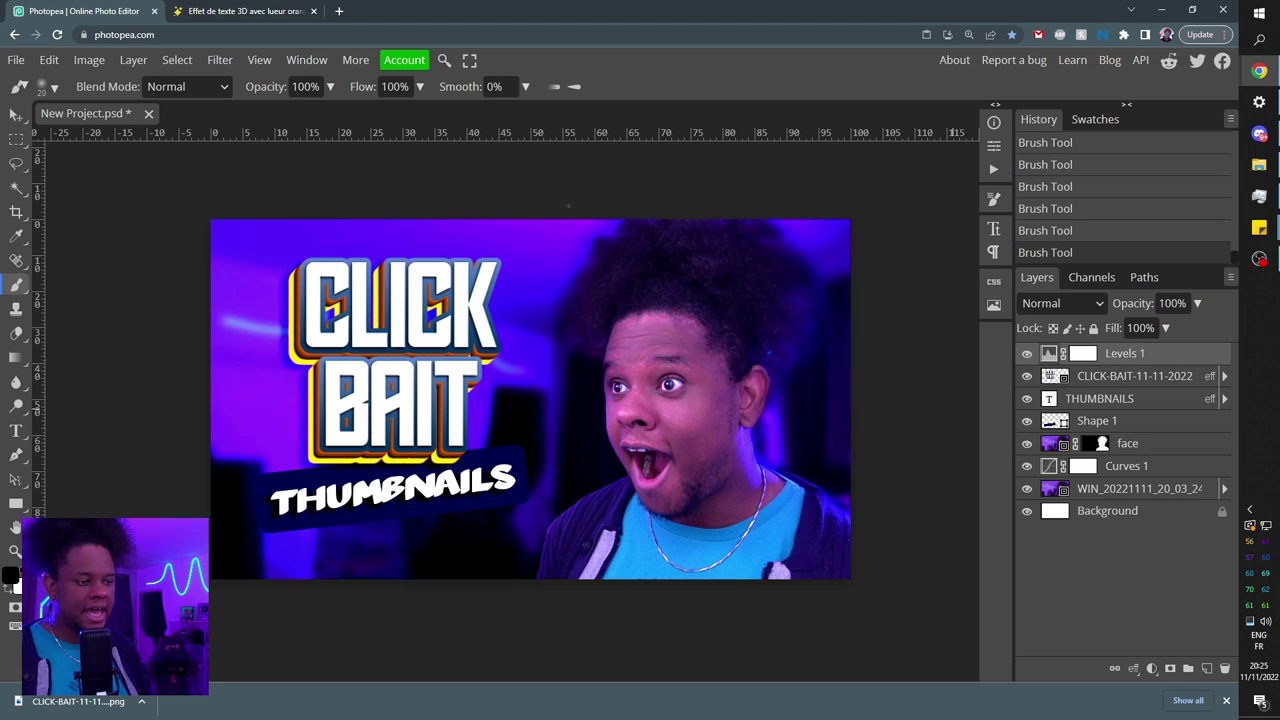
{"action": "left_click", "coordinate": [1027, 355]}
{"action": "left_click", "coordinate": [1027, 355]}
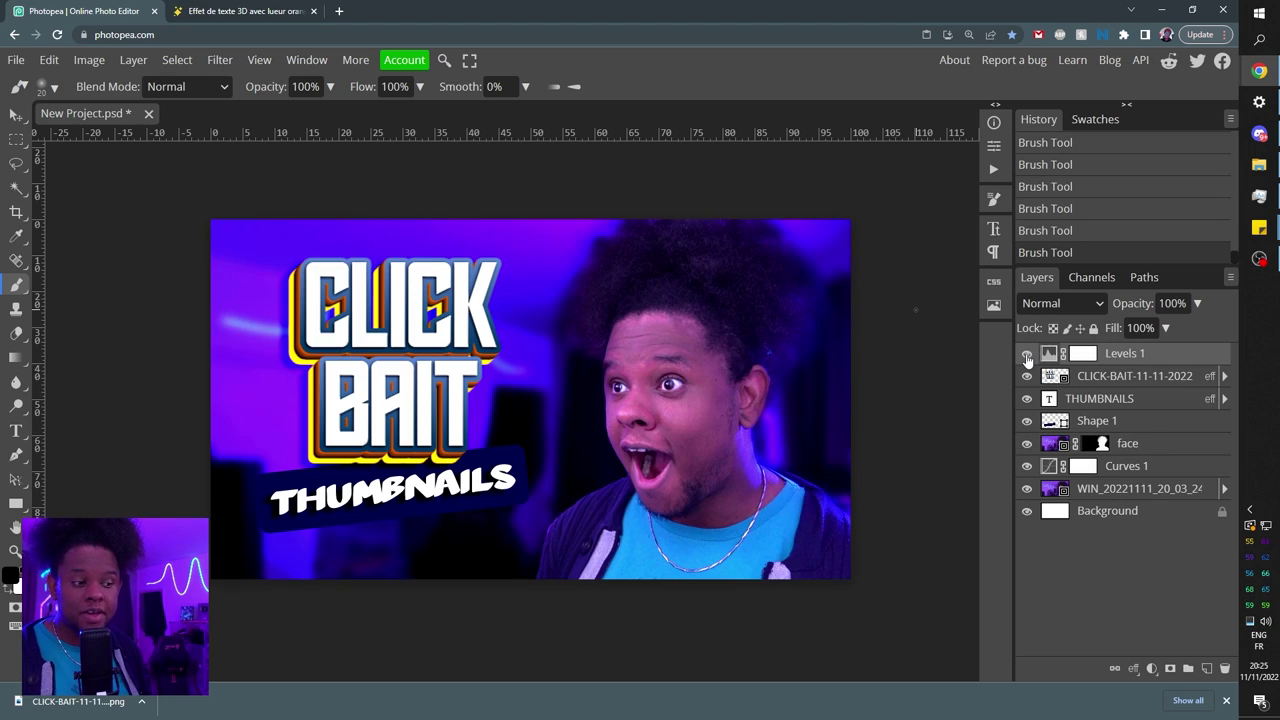
Check the Levels 1 adjustment's effect on the whole thumbnail by hiding and showing it repeatedly
{"action": "left_click", "coordinate": [1027, 355]}
{"action": "left_click", "coordinate": [1027, 355]}
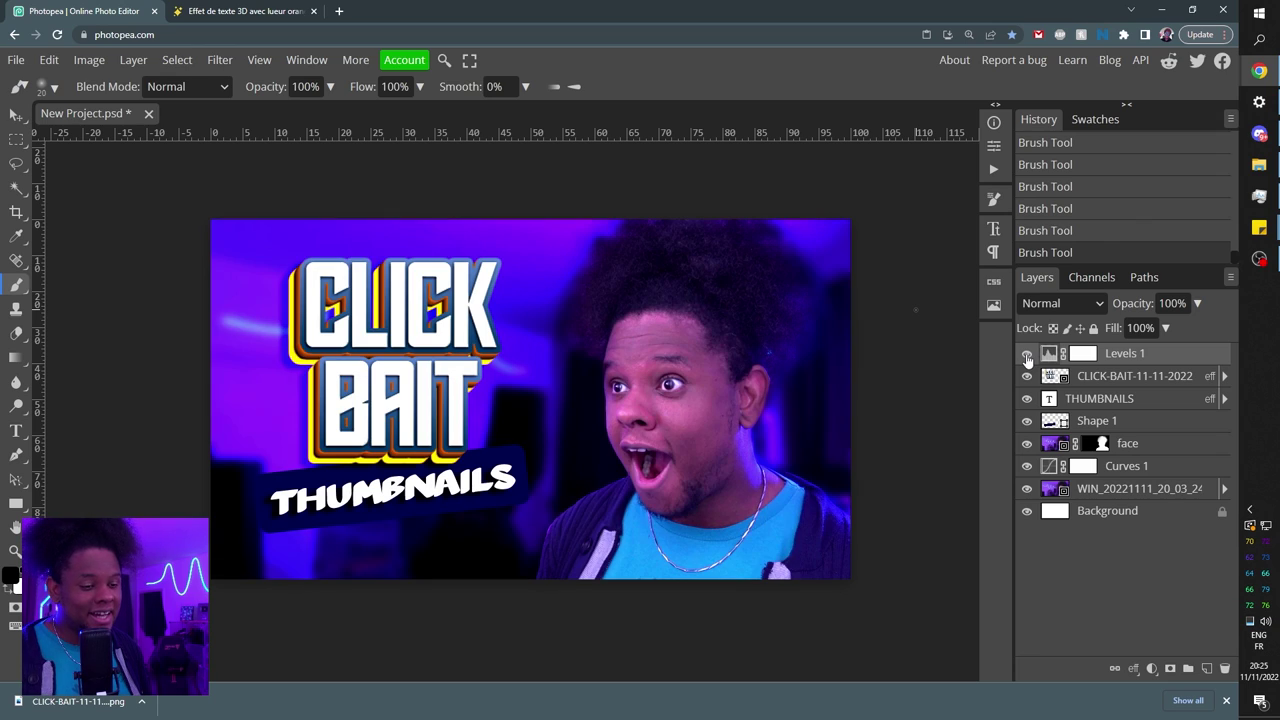
{"action": "left_click", "coordinate": [1027, 355]}
{"action": "left_click", "coordinate": [1027, 355]}
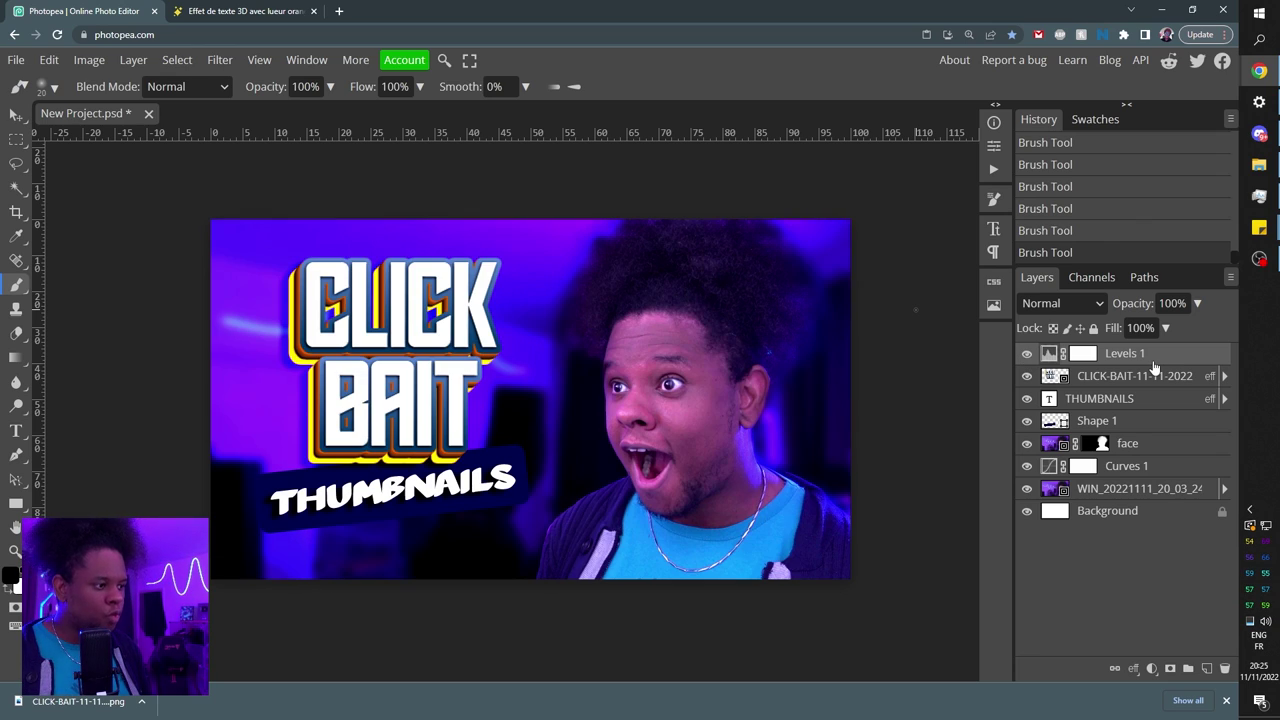
Try Levels 1 clipped to the face layer, compare its effect, and return it unclipped above all other layers
{"action": "left_click_drag", "start_coordinate": [1153, 364], "coordinate": [1154, 430]}
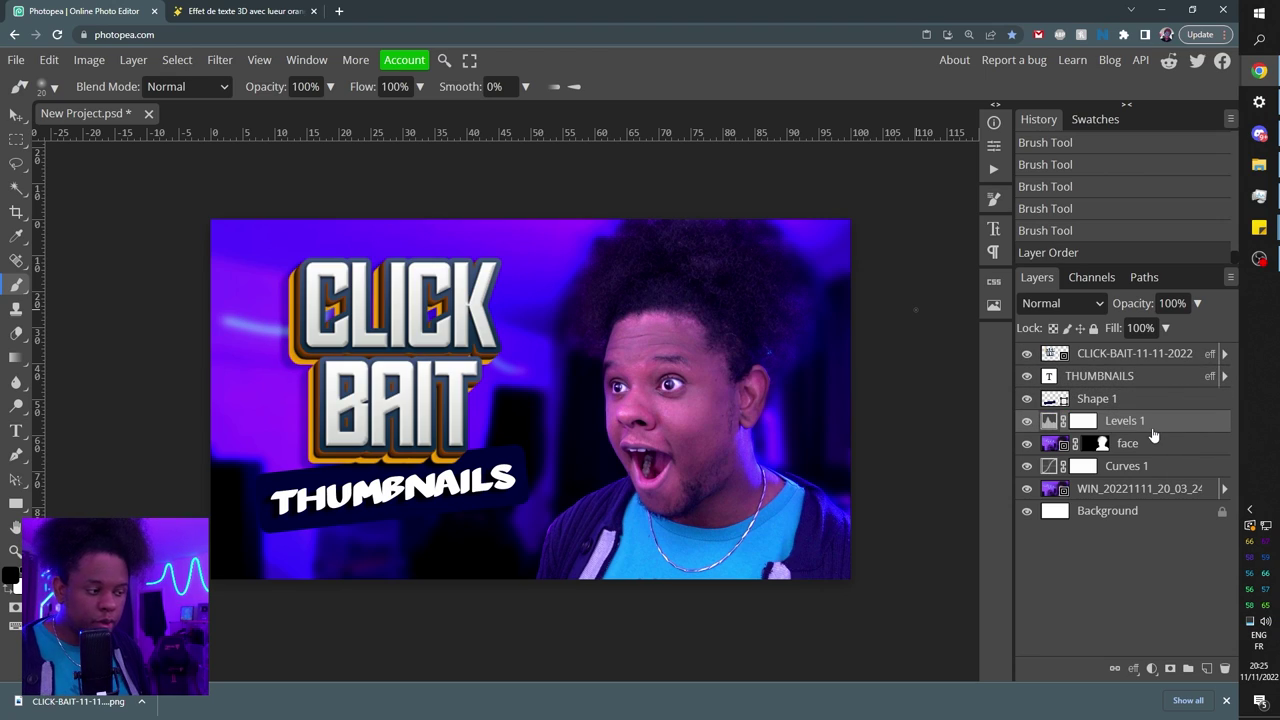
{"action": "key", "text": "ctrl+alt+g"}
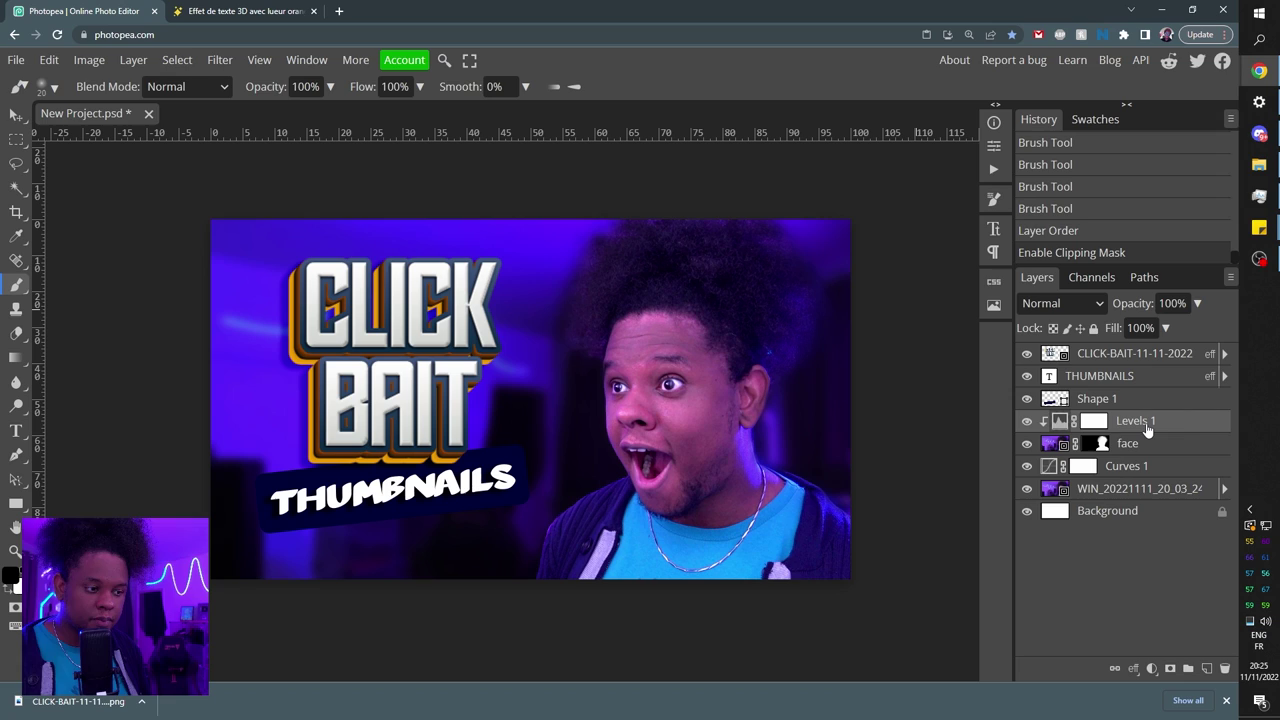
{"action": "left_click", "coordinate": [1027, 421]}
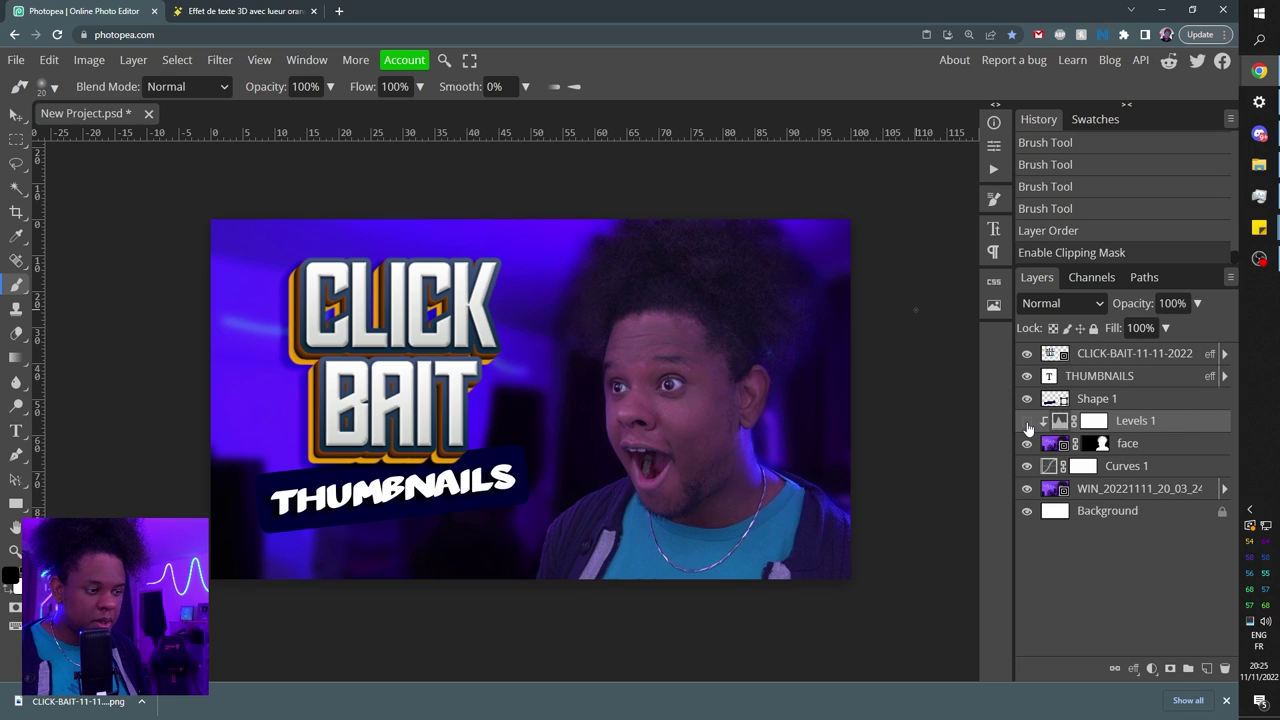
{"action": "left_click", "coordinate": [1027, 421]}
{"action": "left_click", "coordinate": [1027, 421]}
{"action": "left_click", "coordinate": [1027, 421]}
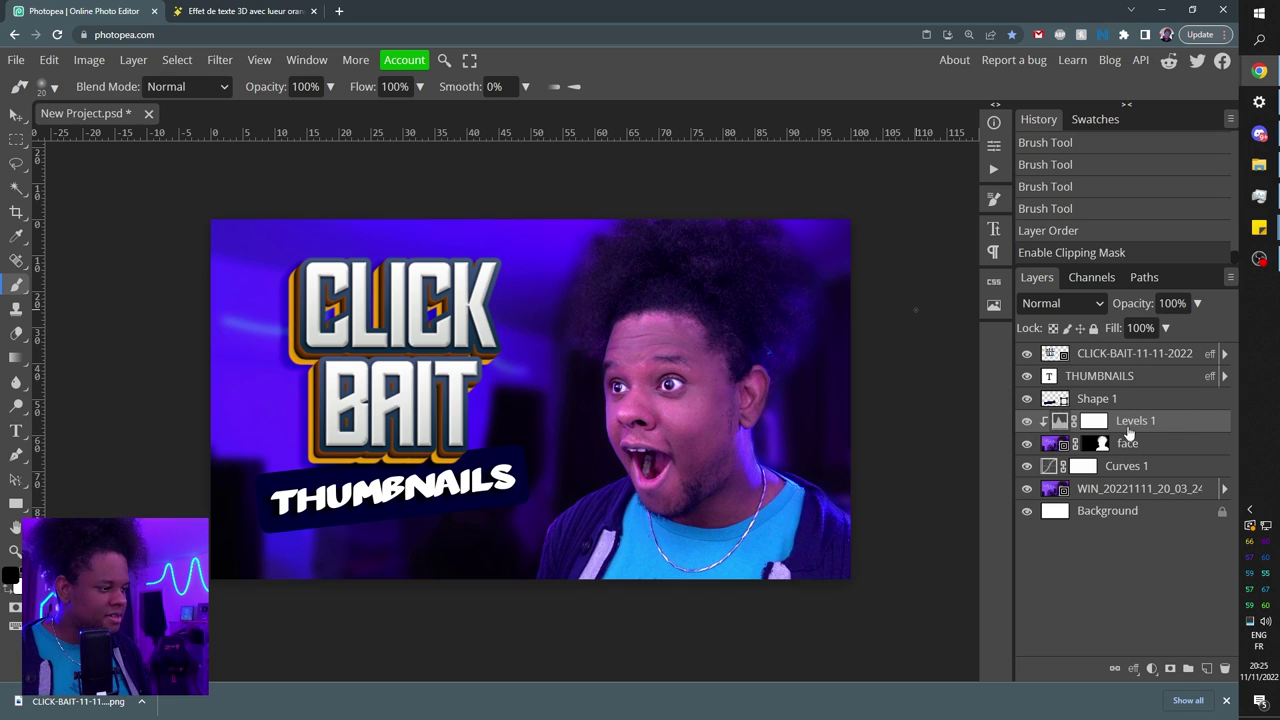
{"action": "left_click_drag", "start_coordinate": [1150, 427], "coordinate": [1062, 358]}
Add a Hue/Saturation adjustment clipped to the CLICK BAIT logo, with hue 109 and saturation 62
{"action": "left_click", "coordinate": [1112, 378]}
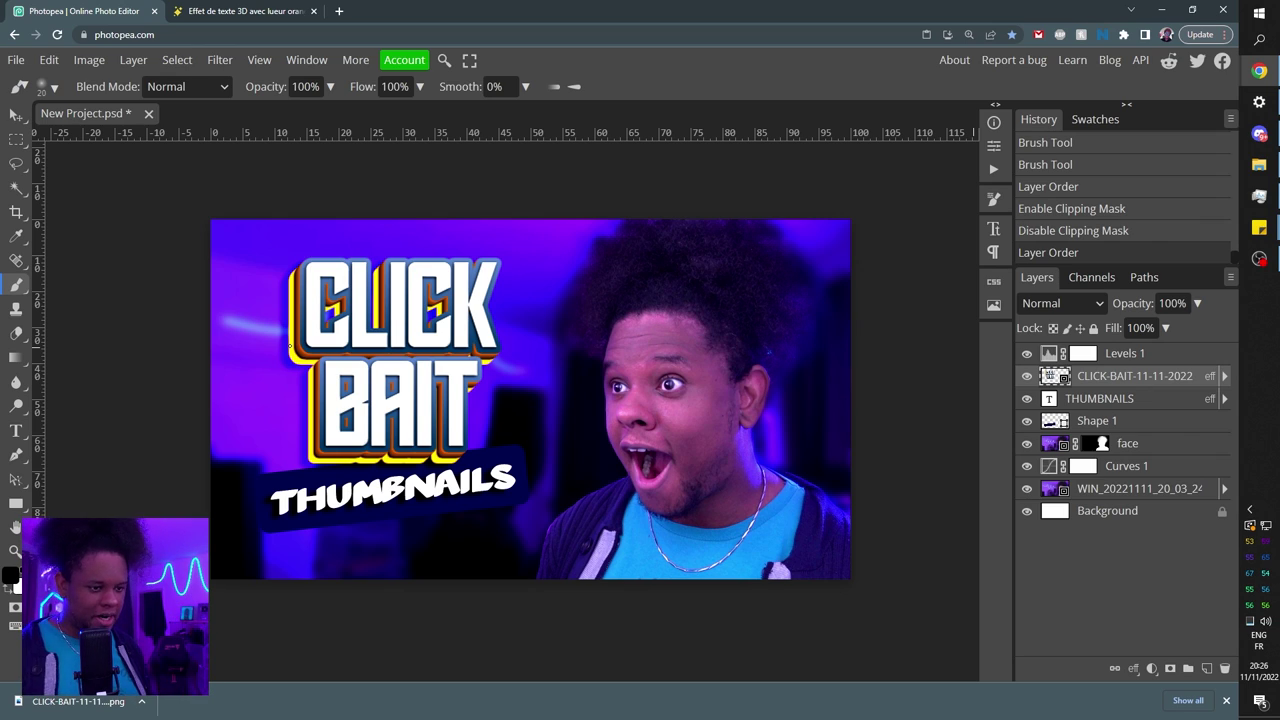
{"action": "left_click", "coordinate": [1151, 668]}
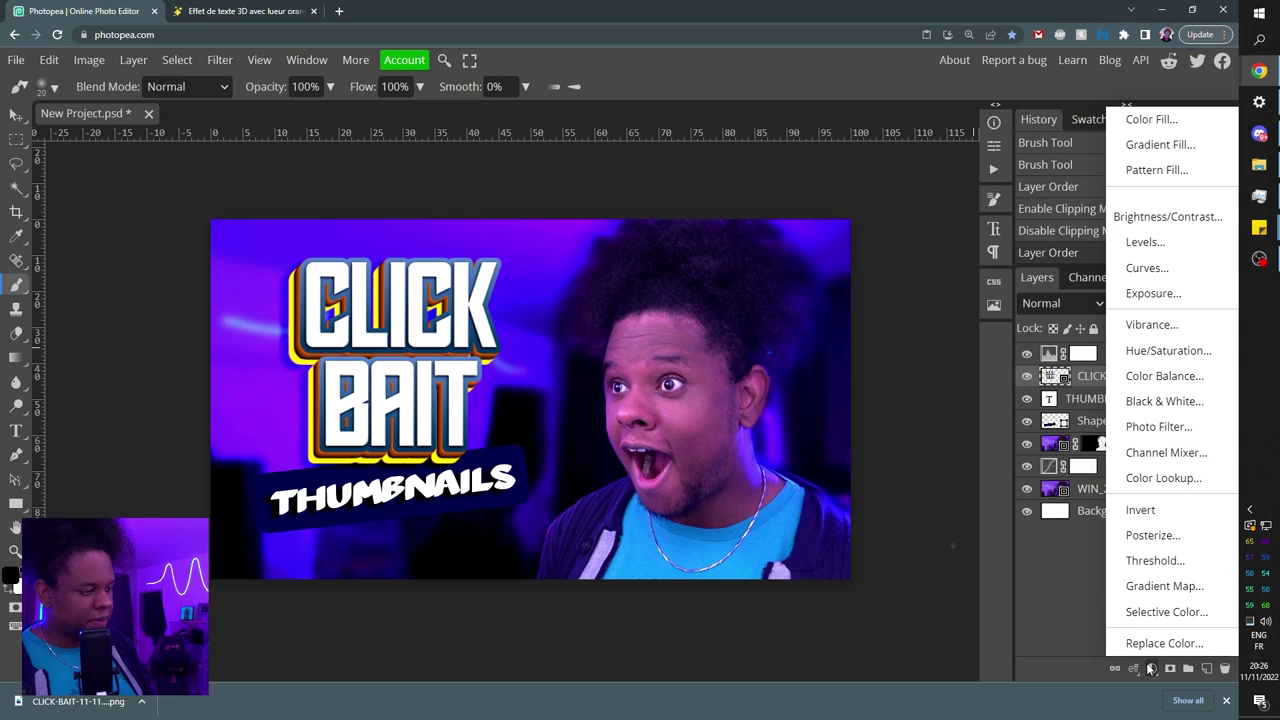
{"action": "left_click", "coordinate": [1155, 352]}
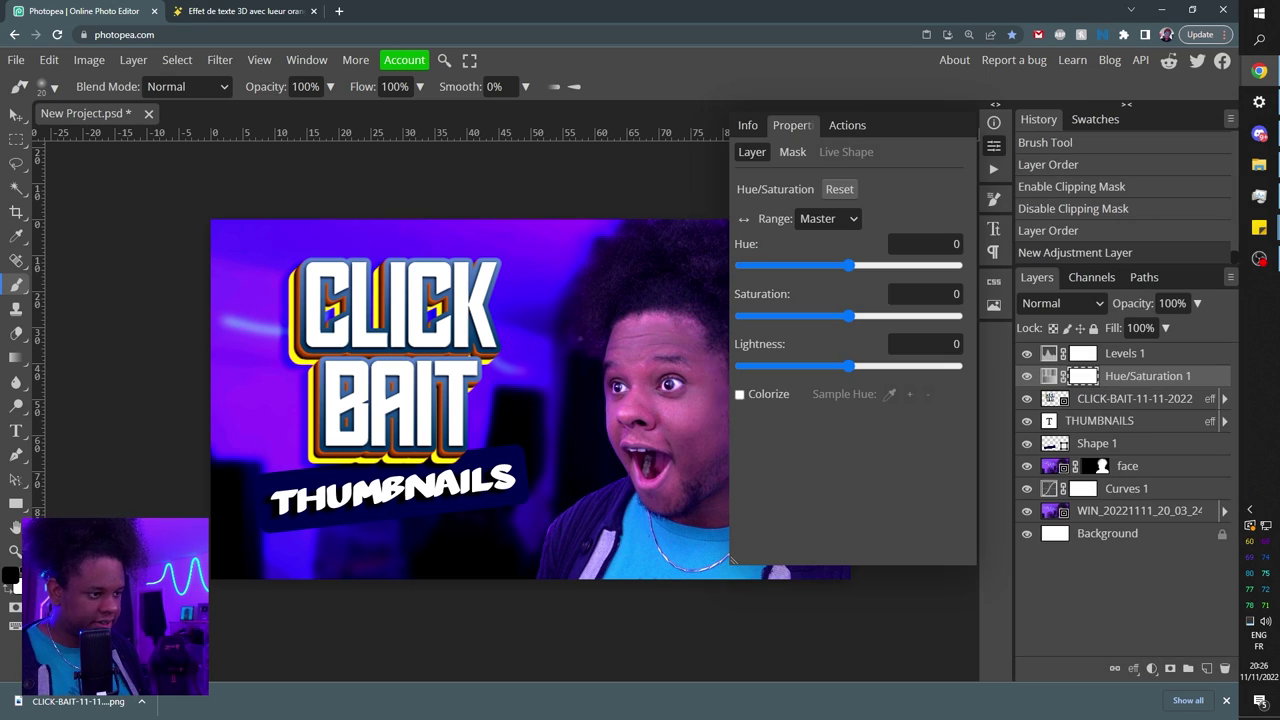
{"action": "left_click_drag", "start_coordinate": [848, 266], "coordinate": [918, 273]}
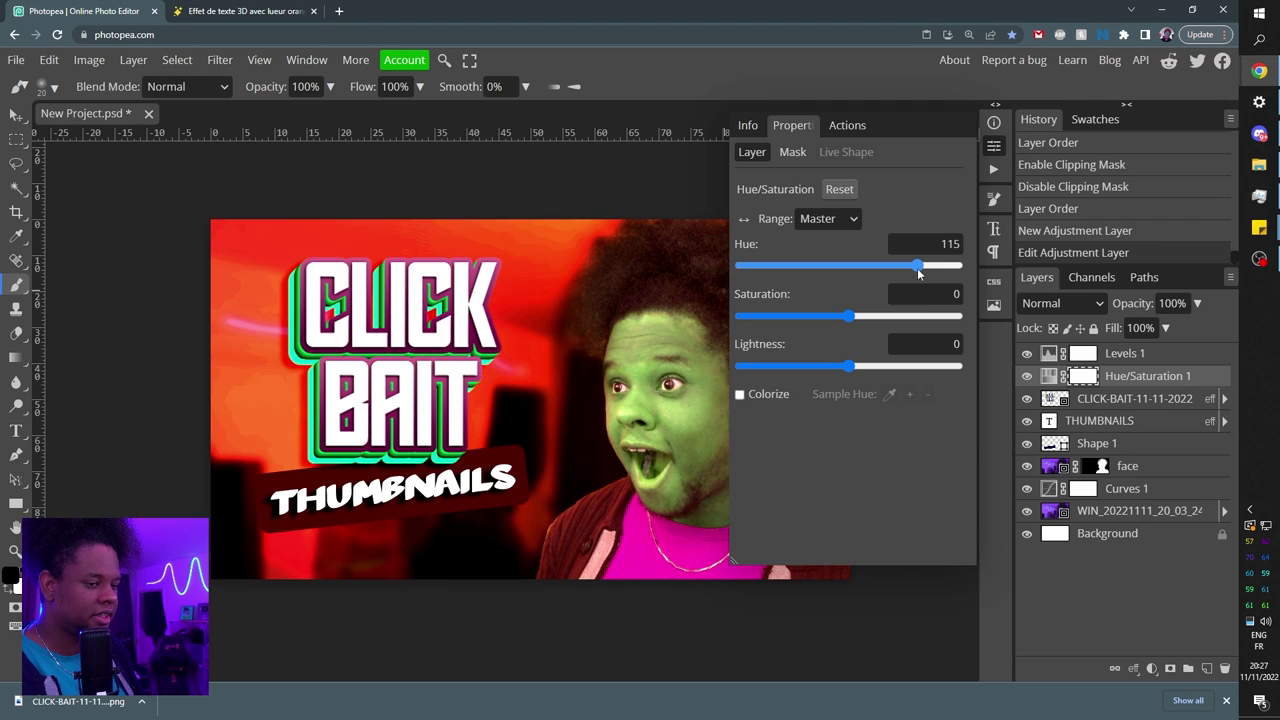
{"action": "left_click_drag", "start_coordinate": [918, 273], "coordinate": [935, 271]}
{"action": "left_click_drag", "start_coordinate": [849, 316], "coordinate": [915, 316]}
{"action": "left_click_drag", "start_coordinate": [934, 265], "coordinate": [913, 265]}
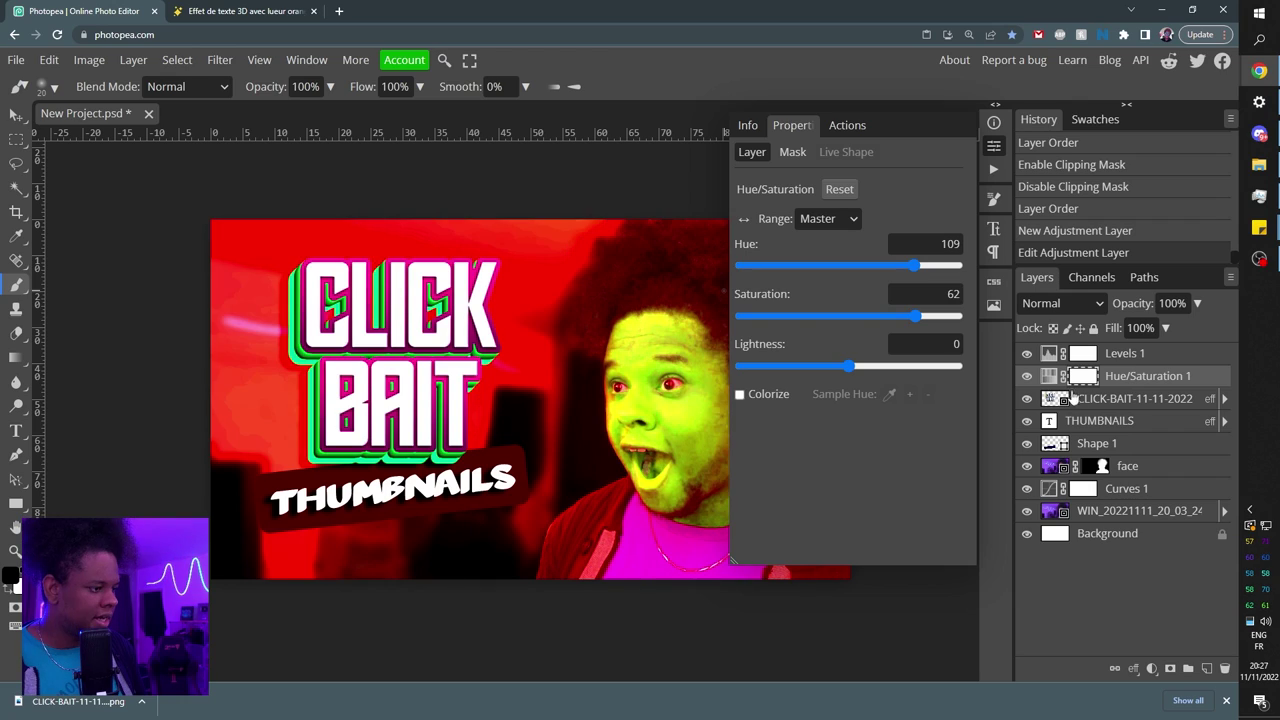
{"action": "left_click", "coordinate": [1158, 386], "text": "alt"}
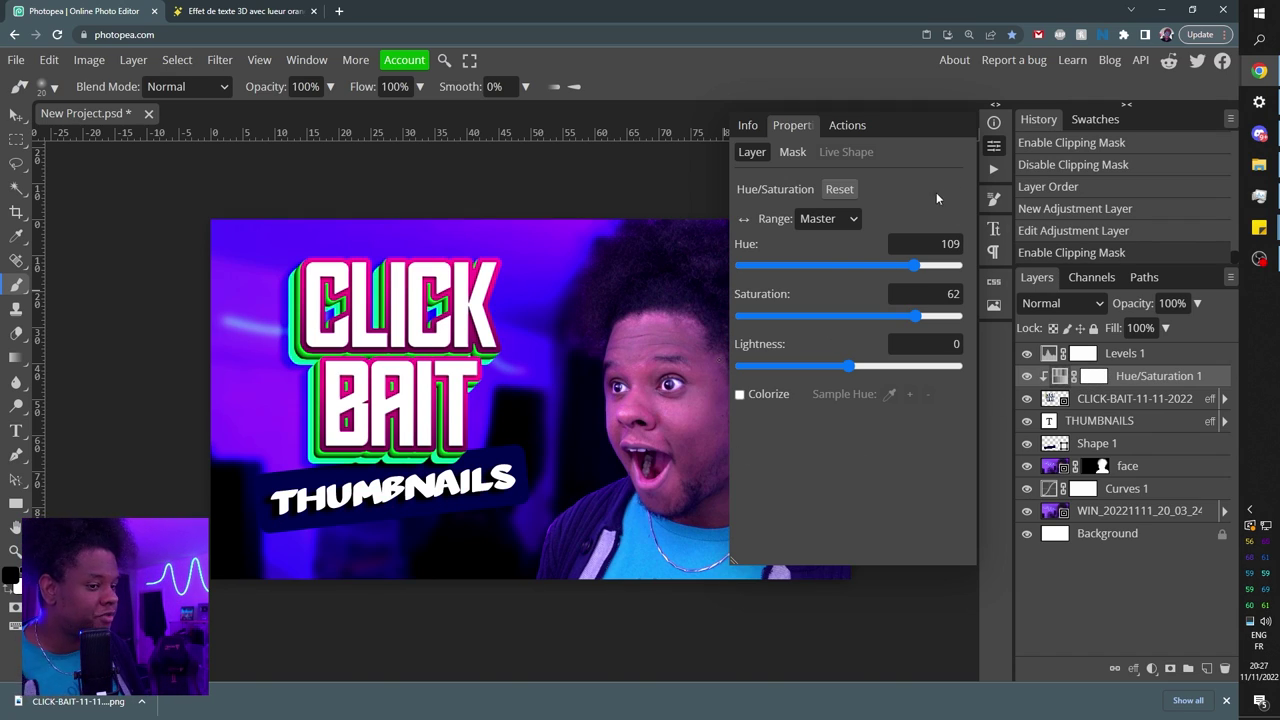
{"action": "left_click", "coordinate": [893, 244]}
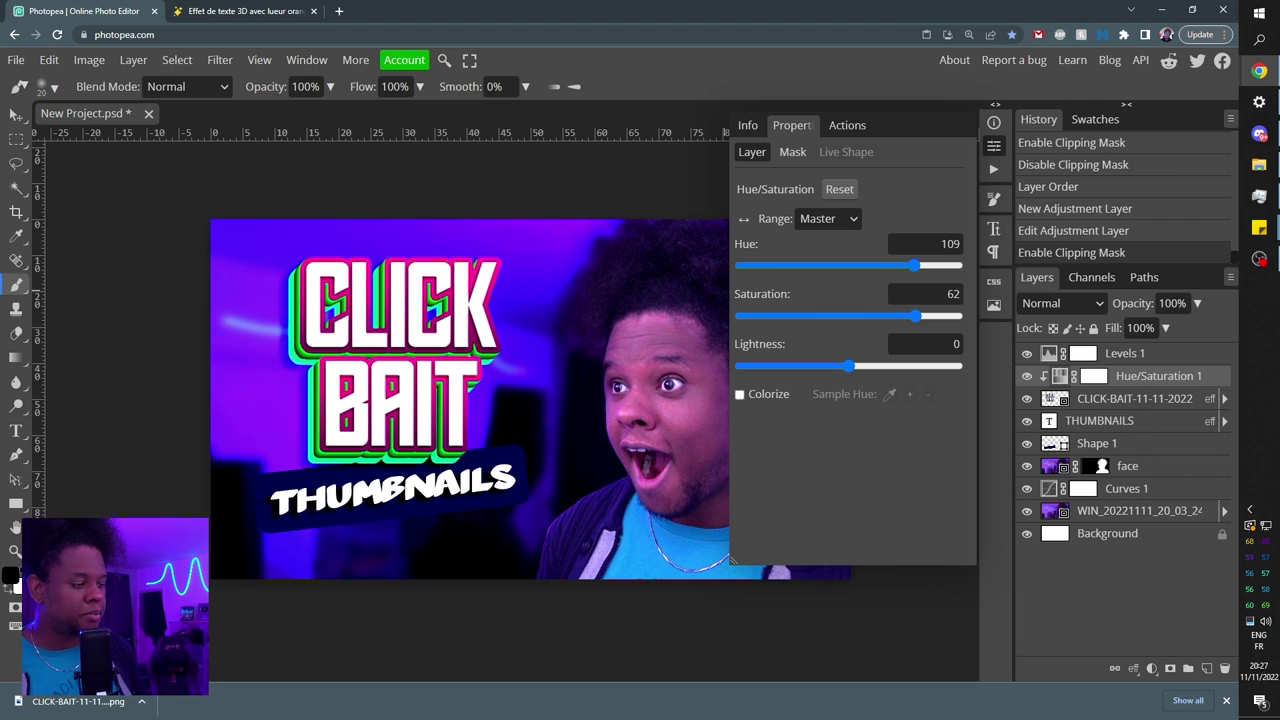
Add a second Hue/Saturation adjustment above the first and shift the hue of its Green range toward cyan
{"action": "left_click", "coordinate": [1151, 670]}
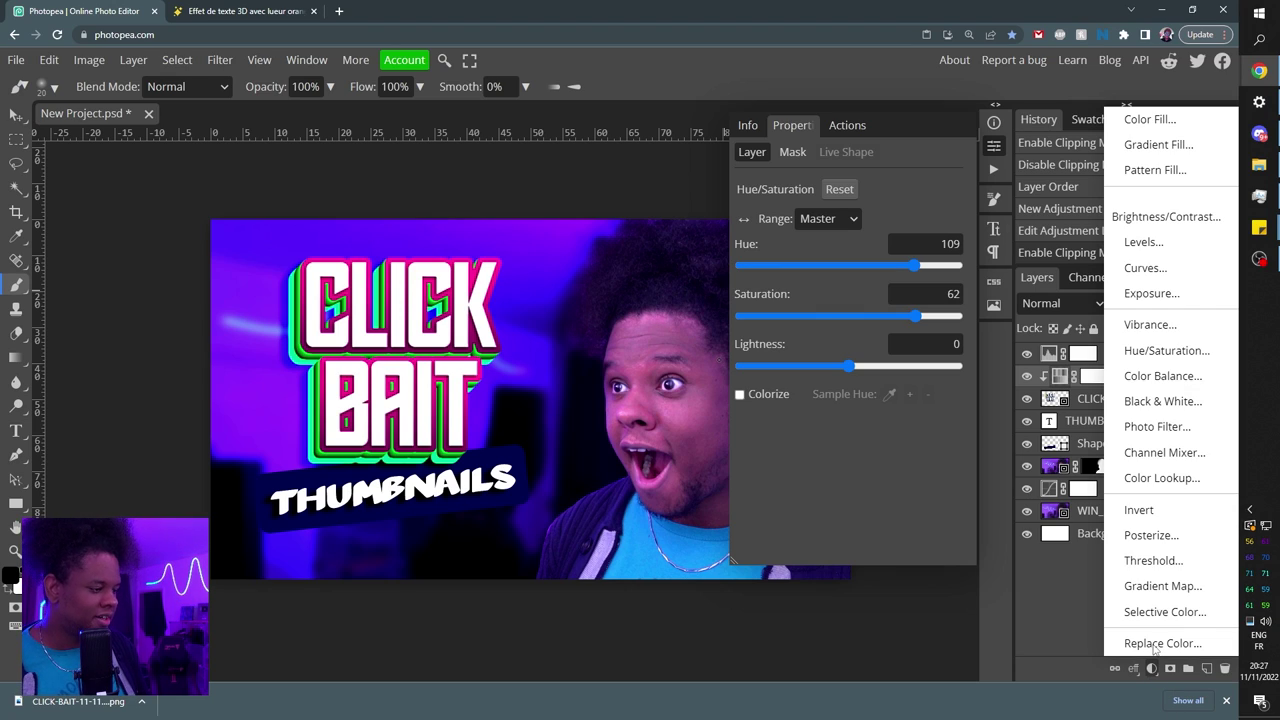
{"action": "left_click", "coordinate": [1150, 352]}
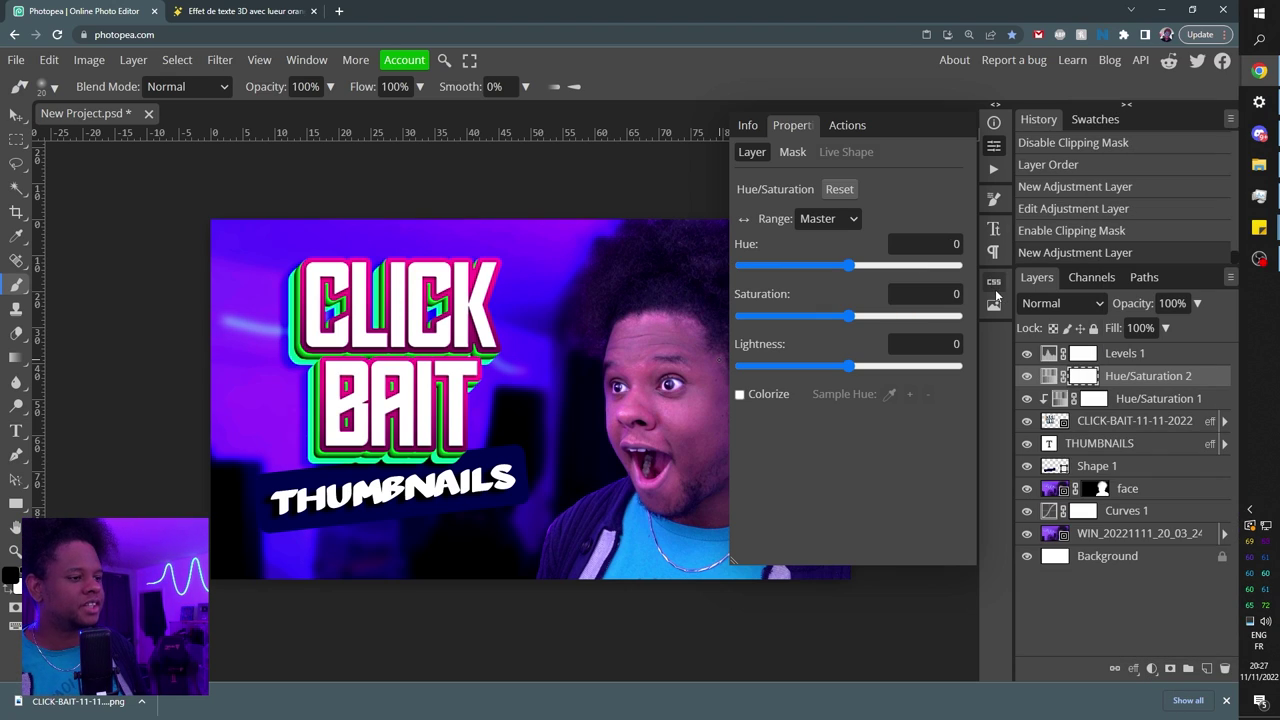
{"action": "left_click", "coordinate": [817, 222]}
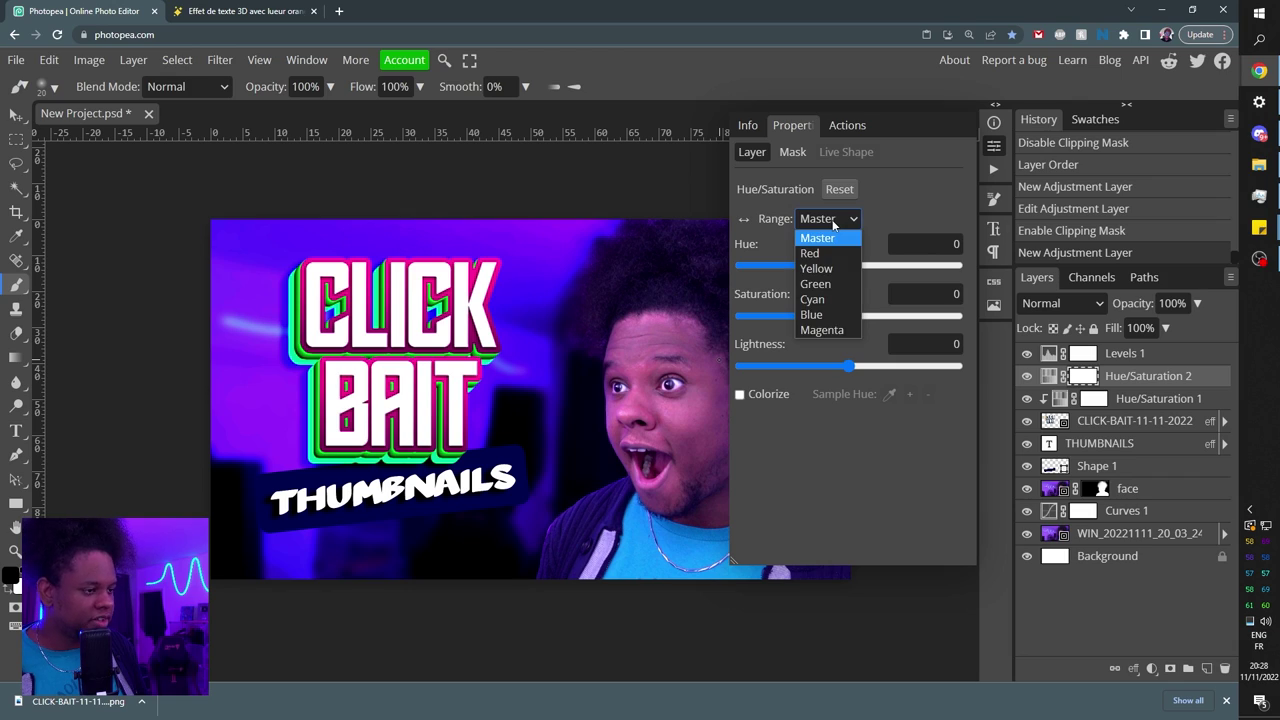
{"action": "left_click", "coordinate": [837, 284]}
{"action": "left_click_drag", "start_coordinate": [848, 265], "coordinate": [901, 266]}
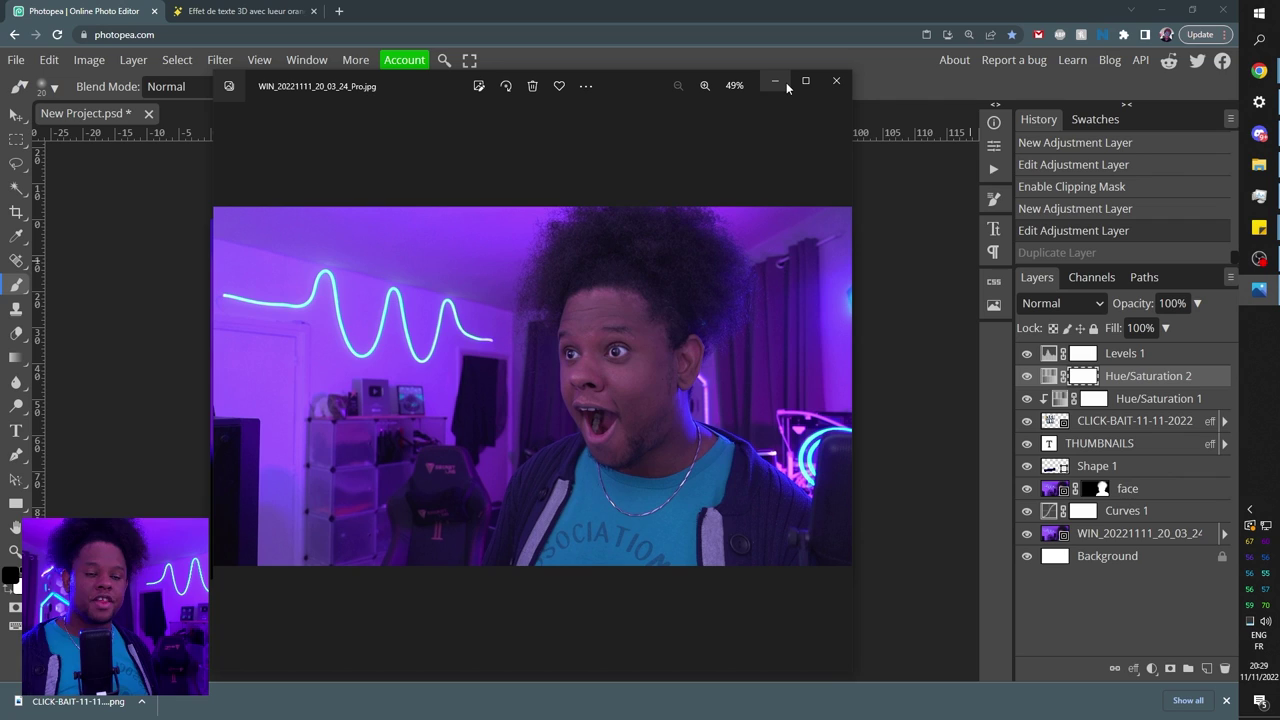
Minimize the original photo's viewer and examine the edited thumbnail at a small display size
{"action": "left_click", "coordinate": [787, 88]}
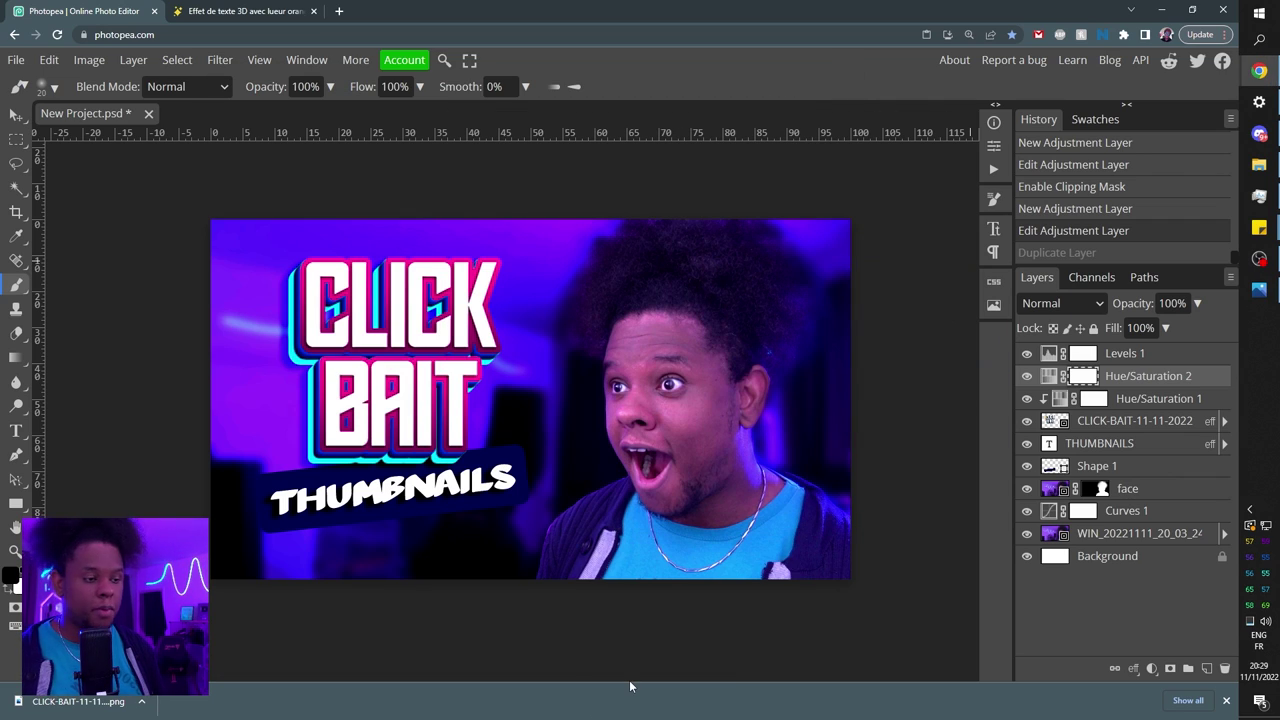
{"action": "key", "text": "ctrl+minus"}
{"action": "key", "text": "ctrl+minus"}
{"action": "key", "text": "ctrl+minus"}
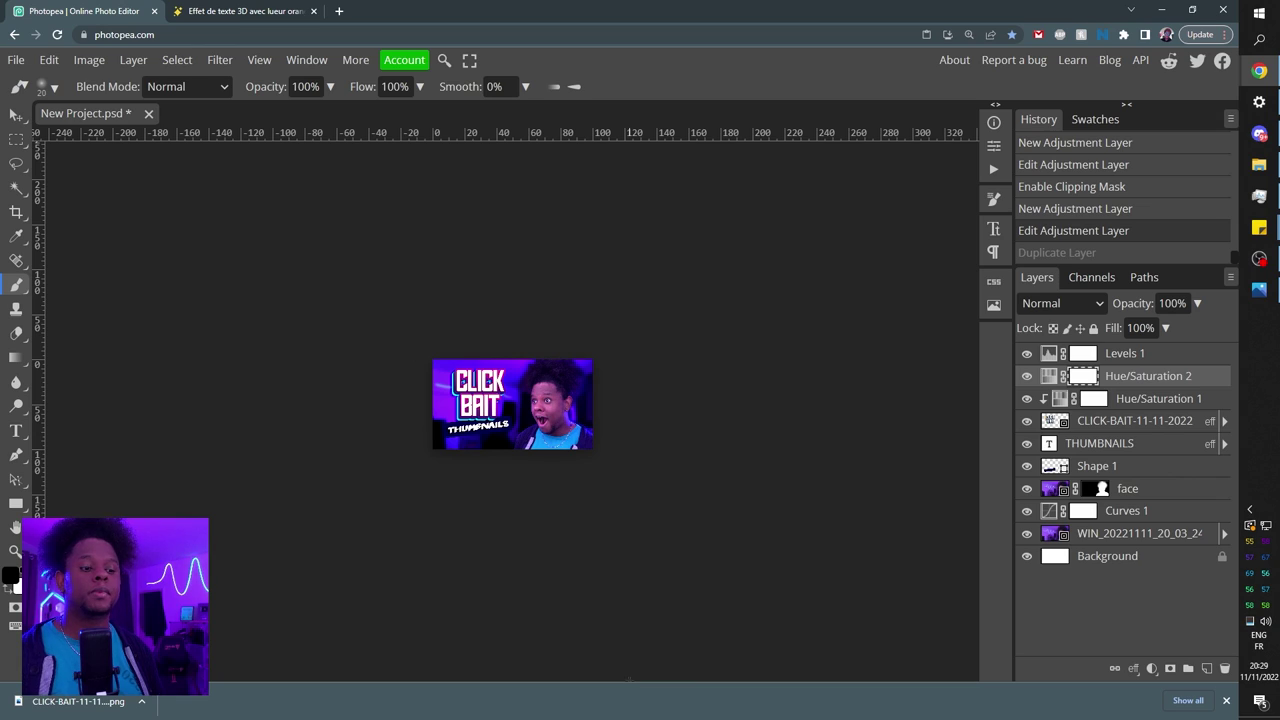